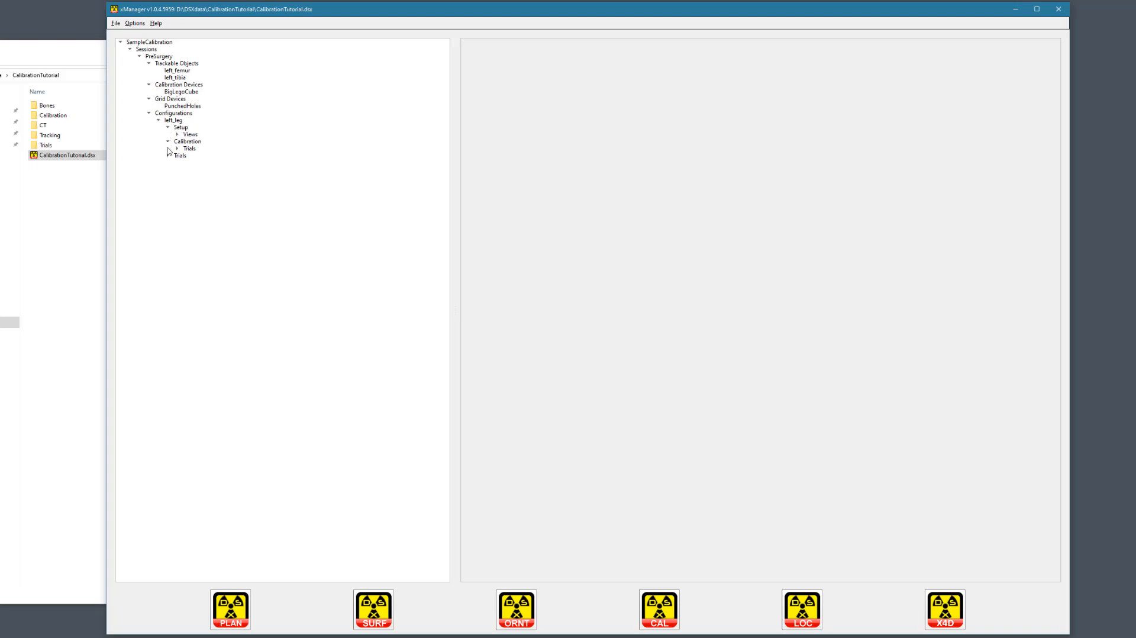
# Step: Expand the left_leg configuration's views, calibration trials and recorded trials in the subject tree
pyautogui.click(167, 156)
pyautogui.click(177, 149)
pyautogui.click(177, 134)
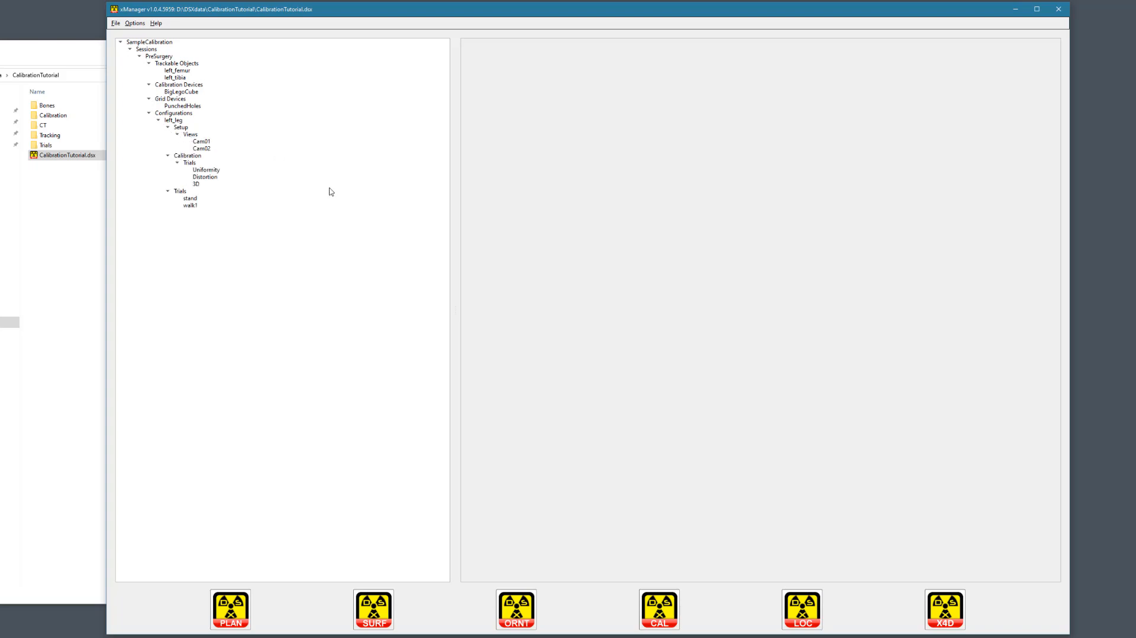
# Step: Review the points of interest of the BigLegoCube calibration device and the grid properties of the PunchedHoles device
pyautogui.click(182, 92)
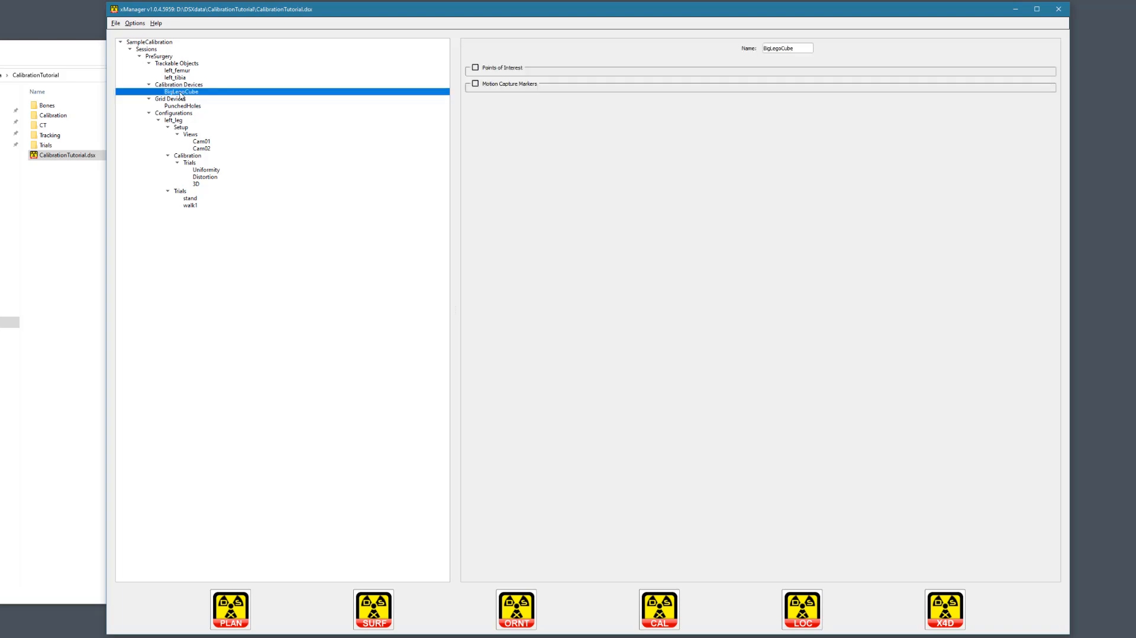
pyautogui.click(476, 68)
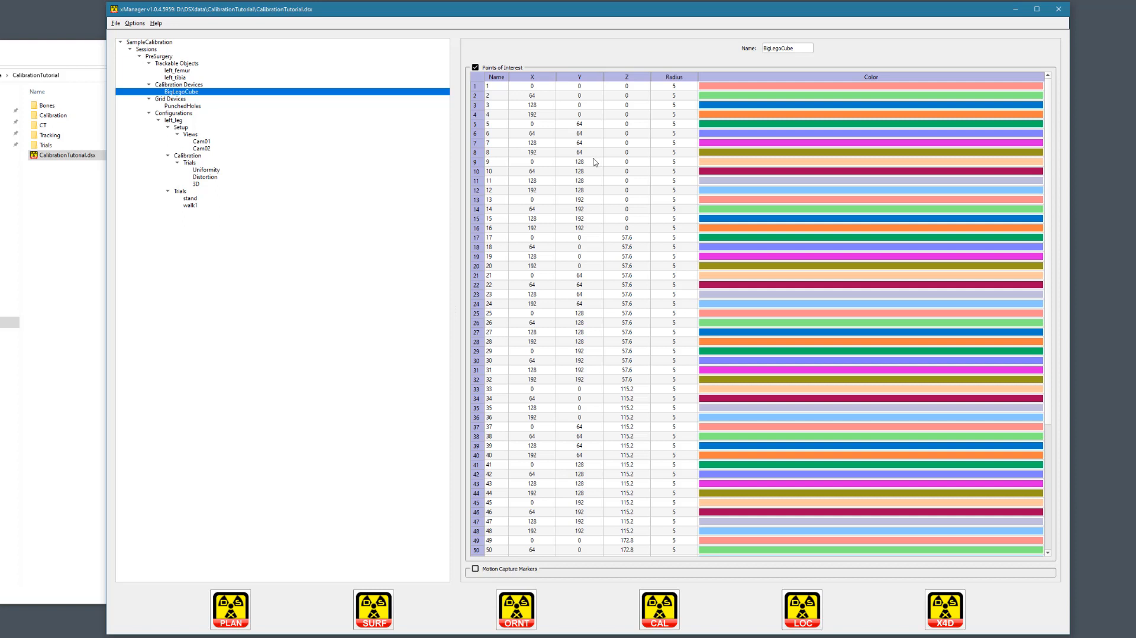
pyautogui.scroll(-6, 584, 175)
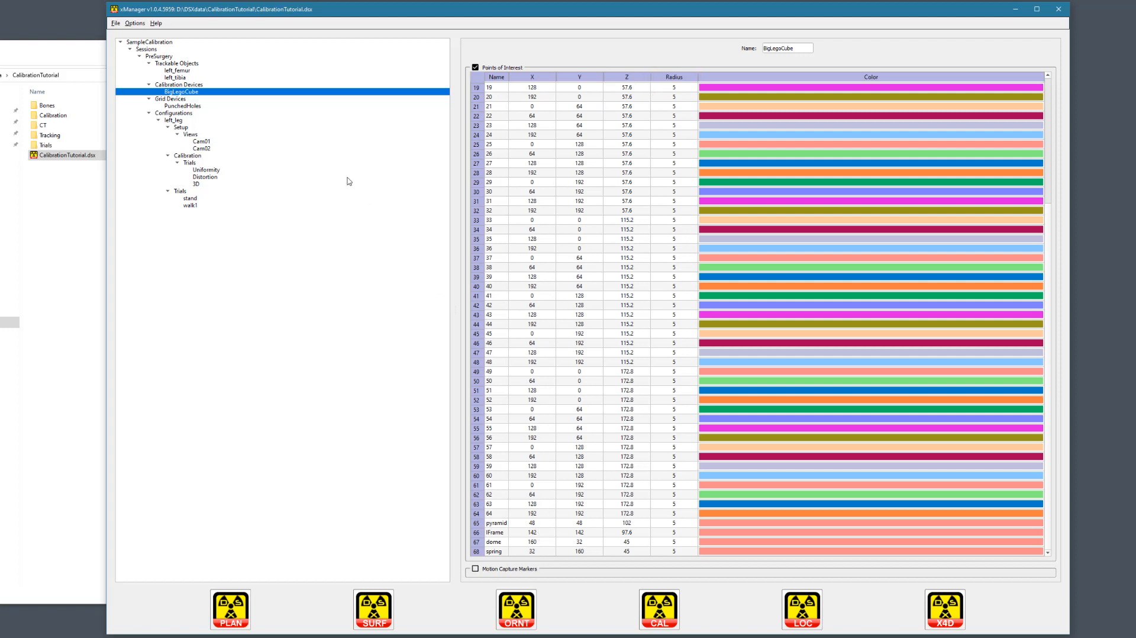
pyautogui.click(189, 107)
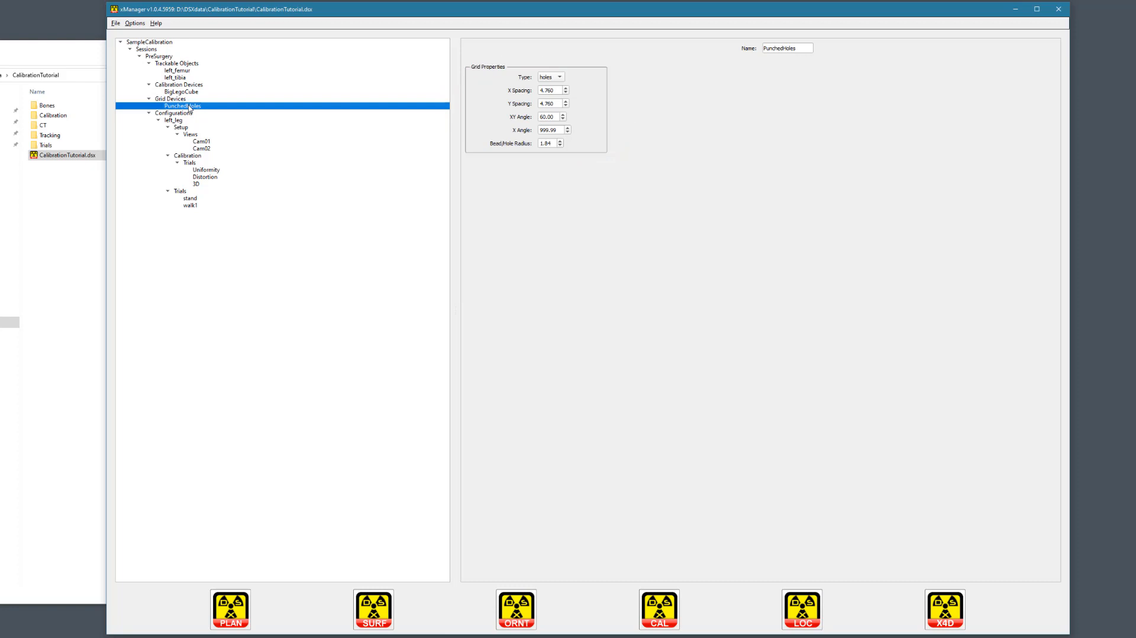
# Step: Review the calibration's source to image distances and the Uniformity trial's raw files for Cam01 and Cam02
pyautogui.click(194, 156)
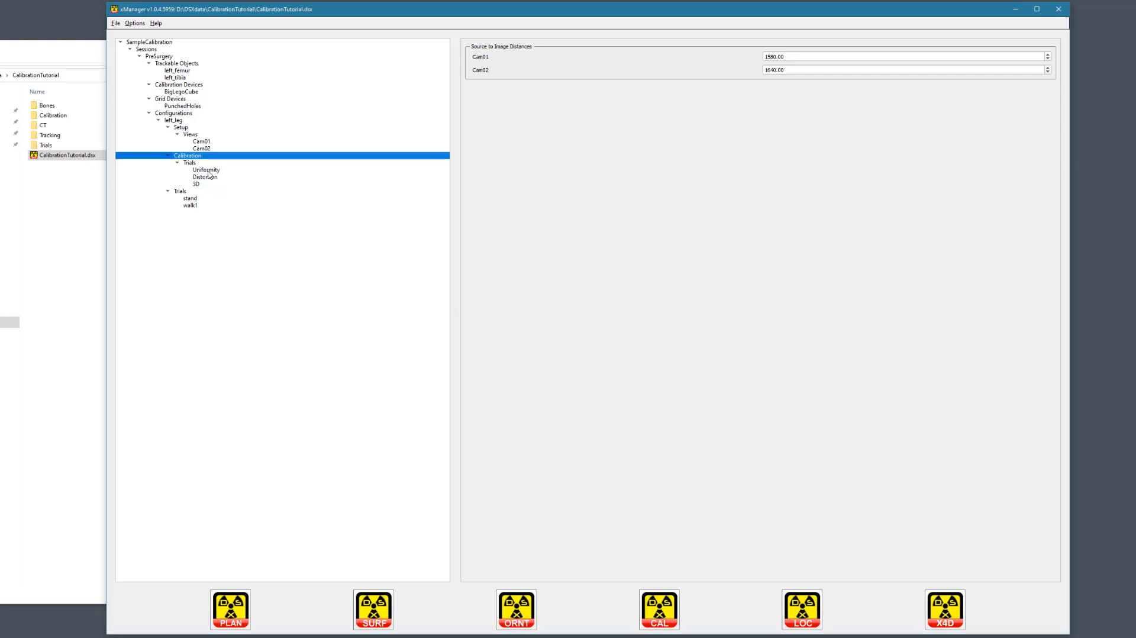
pyautogui.click(208, 171)
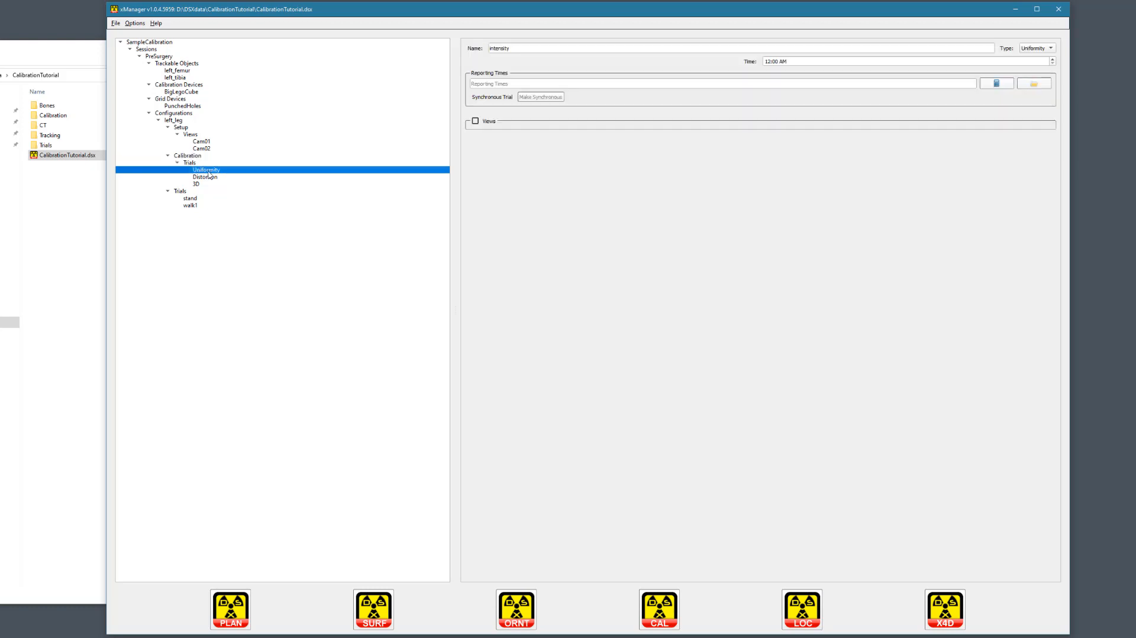
pyautogui.click(476, 121)
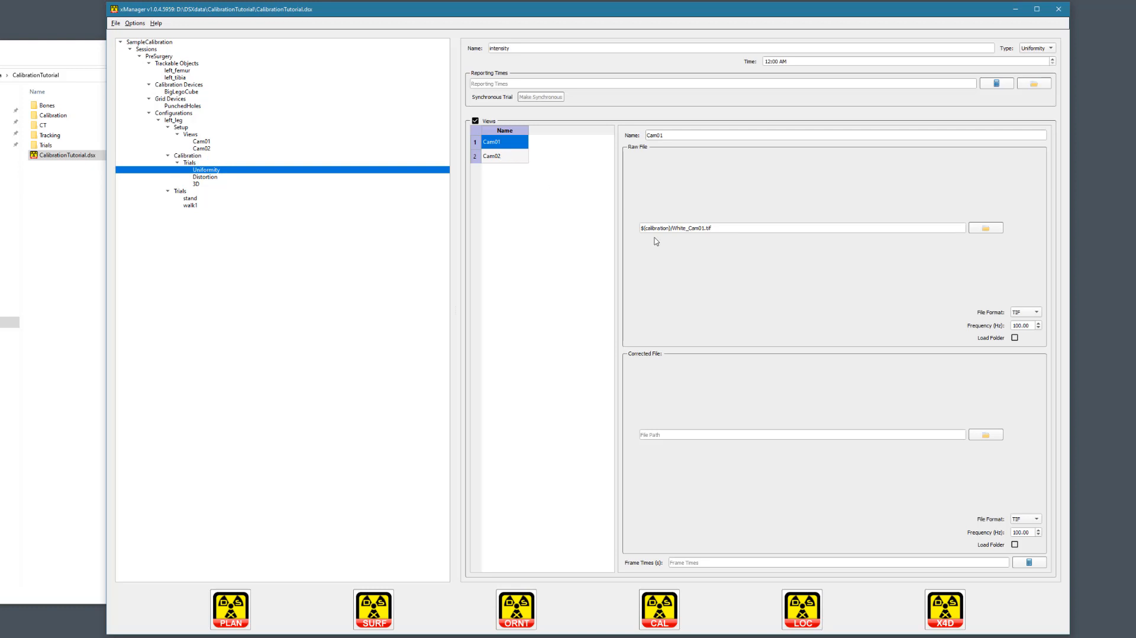
pyautogui.click(506, 160)
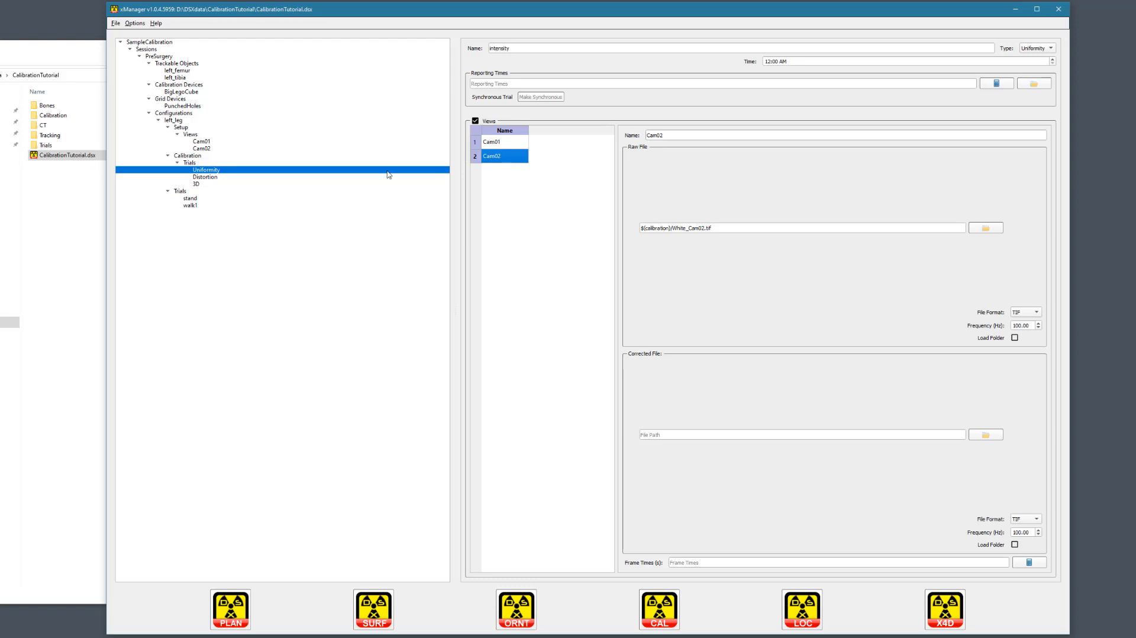
# Step: Review the settings of the Distortion and 3D calibration trials and of the stand and walk1 trials
pyautogui.click(210, 178)
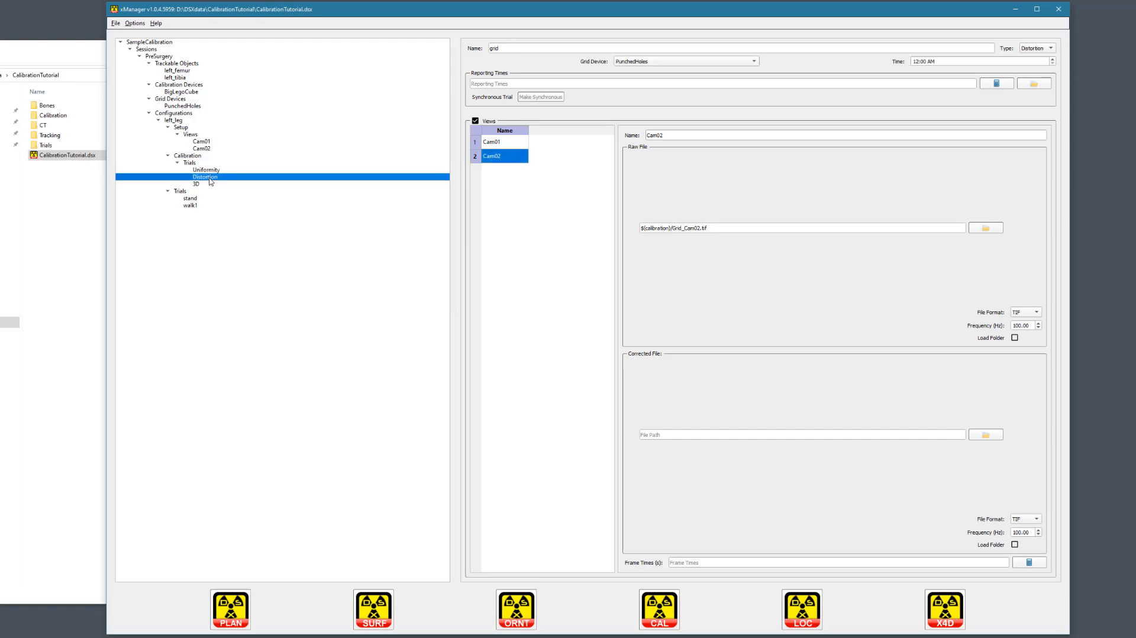
pyautogui.click(200, 188)
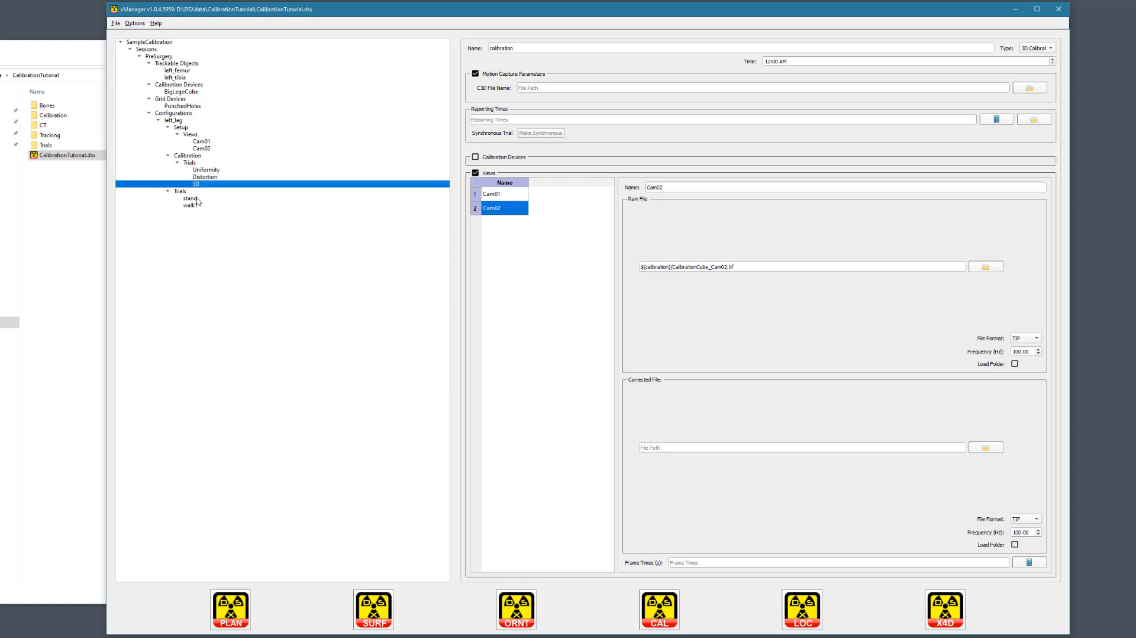
pyautogui.click(190, 199)
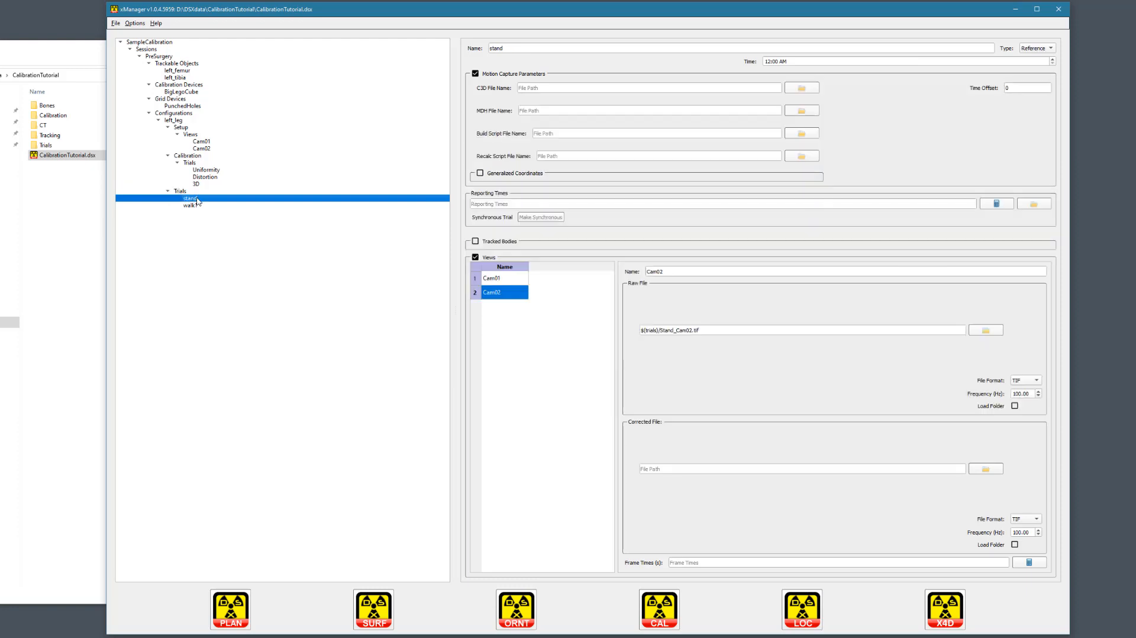
pyautogui.click(193, 205)
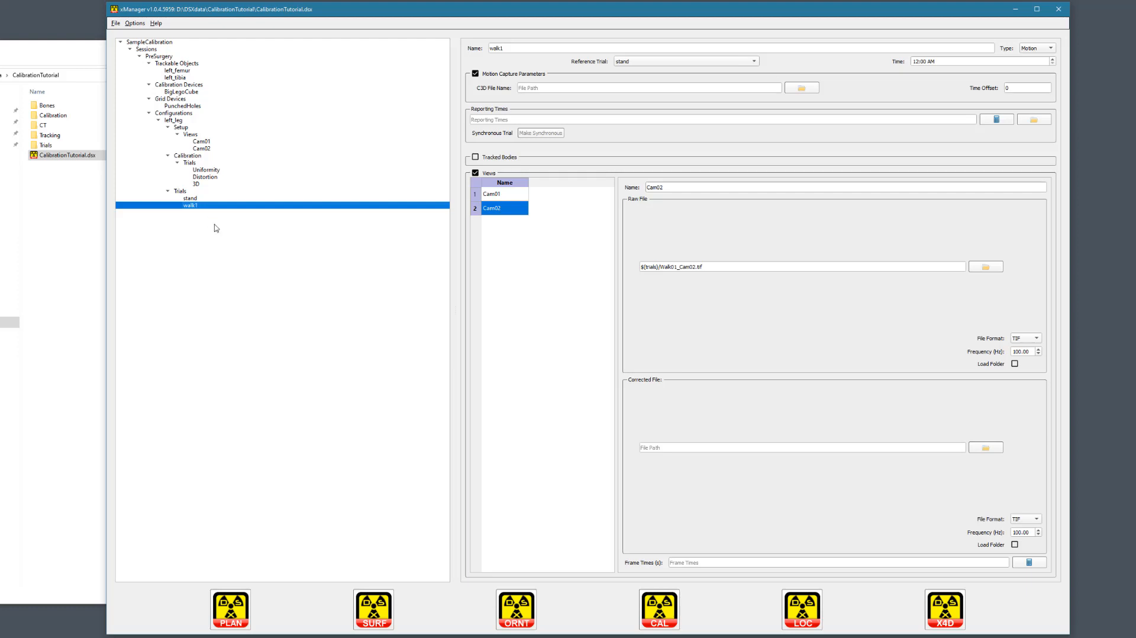
# Step: Open the subject in CalibrateDSX and display the Calibration Parameters and Image Processing widgets, enlarging the parameters area
pyautogui.click(663, 608)
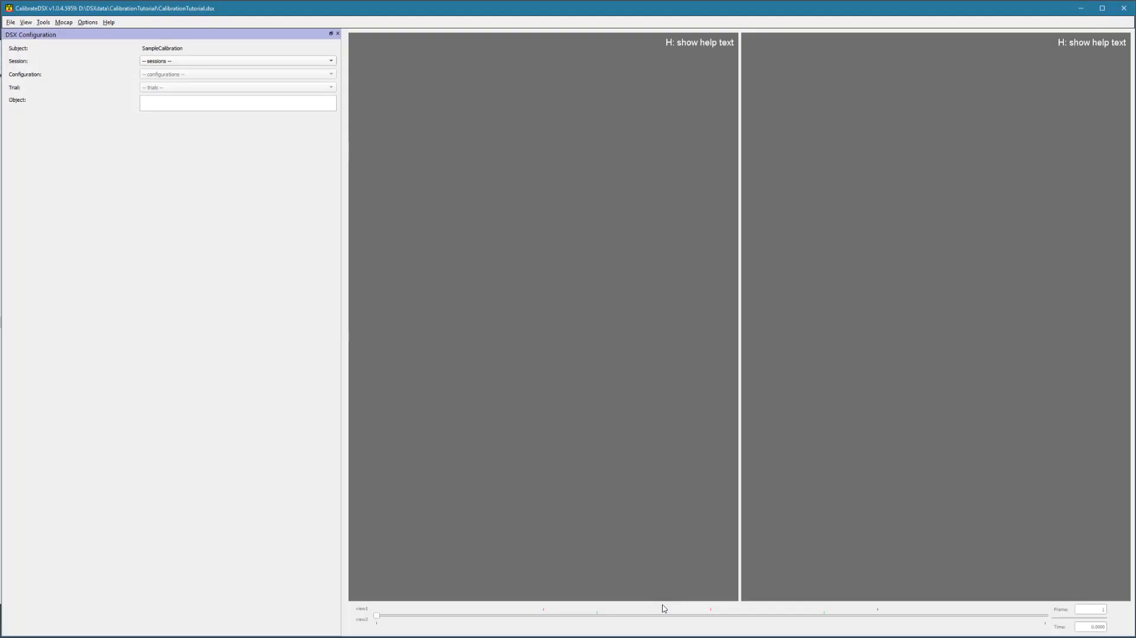
pyautogui.click(26, 24)
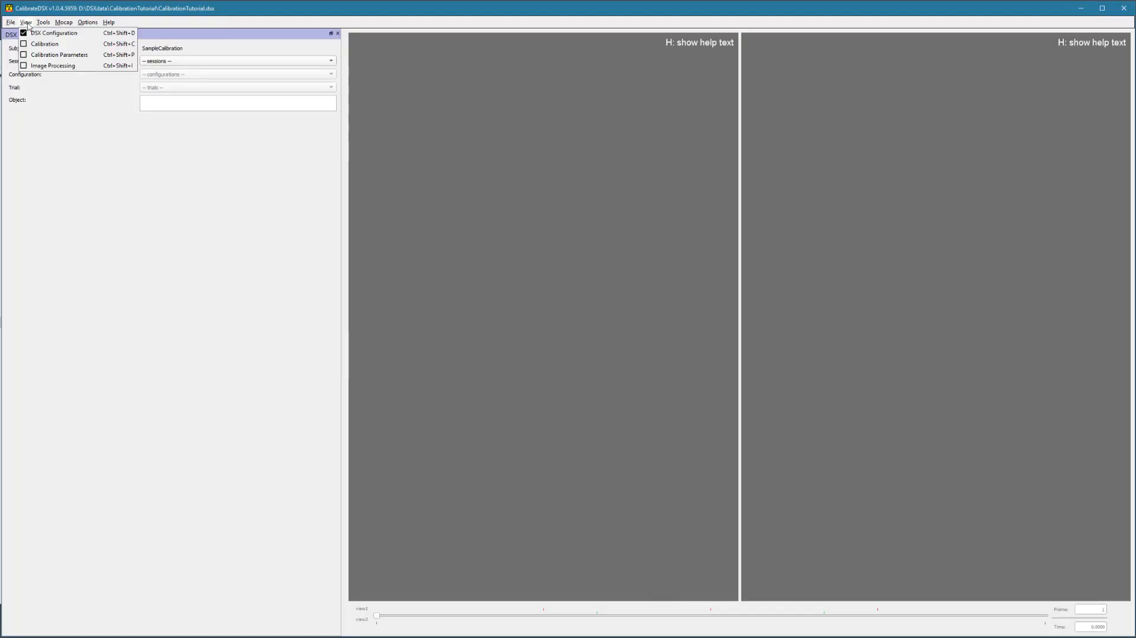
pyautogui.click(42, 55)
pyautogui.click(27, 23)
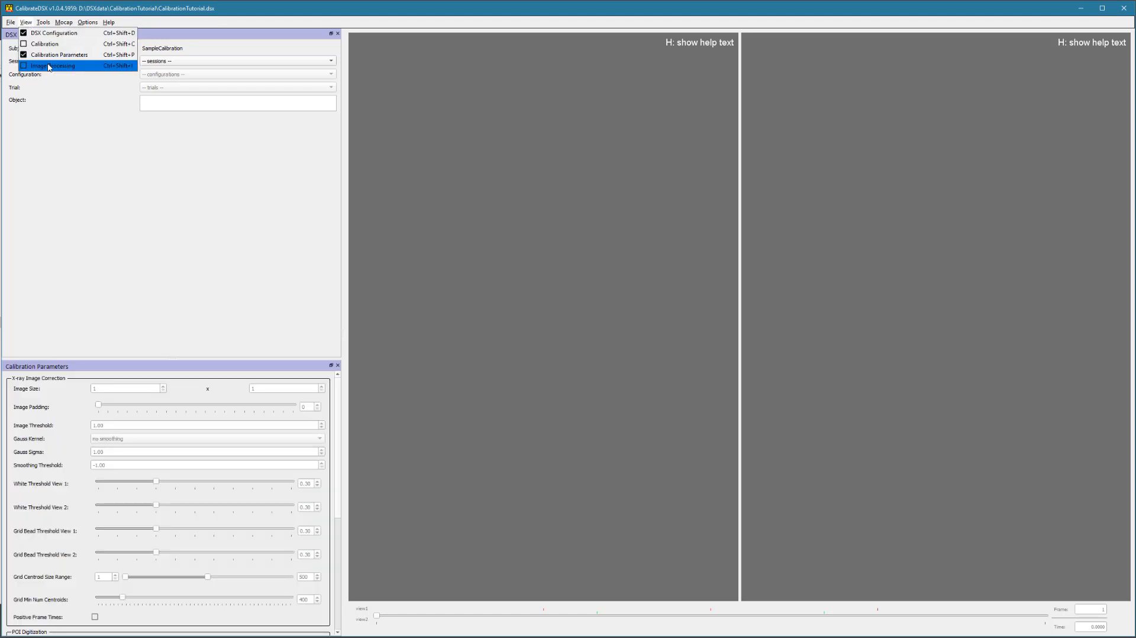
pyautogui.click(43, 68)
pyautogui.moveTo(173, 333); pyautogui.dragTo(171, 121)
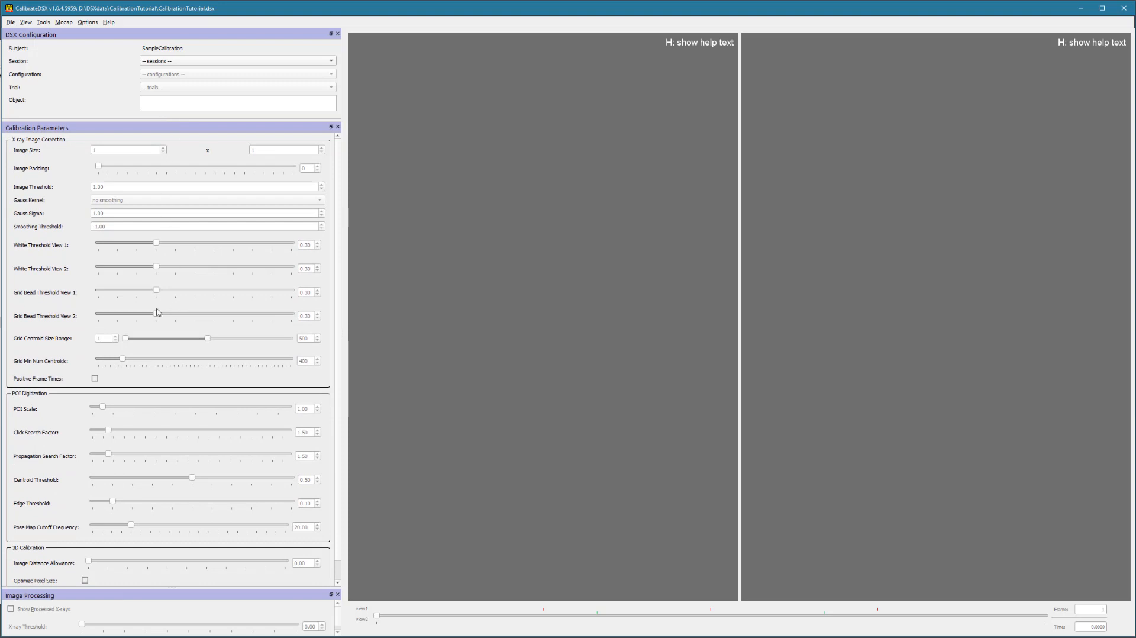
# Step: Load the PreSurgery session with the left_leg configuration
pyautogui.click(173, 61)
pyautogui.click(175, 72)
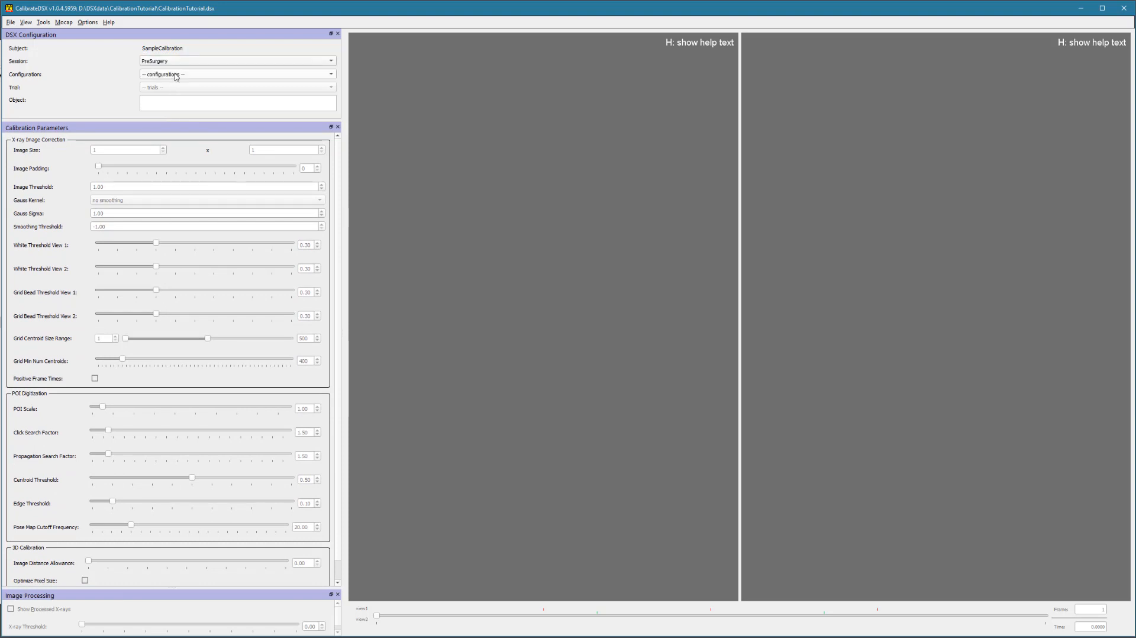
pyautogui.click(174, 75)
pyautogui.click(172, 85)
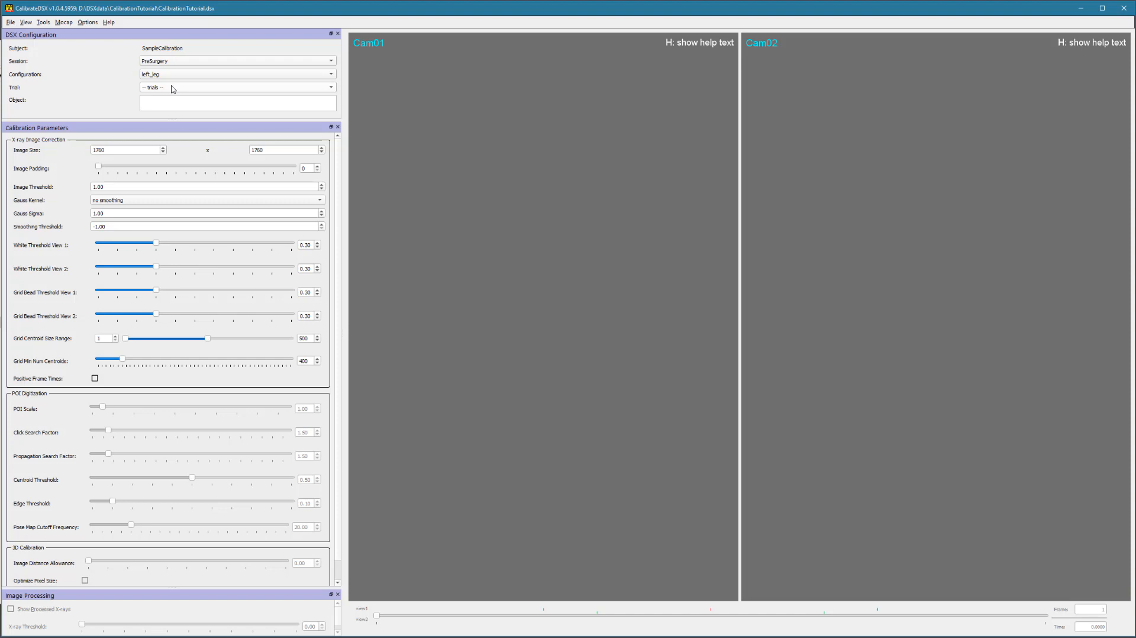
# Step: Set the X-ray correction image size to 880 x 880
pyautogui.moveTo(121, 150); pyautogui.dragTo(67, 154)
pyautogui.write('8')
pyautogui.press('Tab')
pyautogui.write('880')
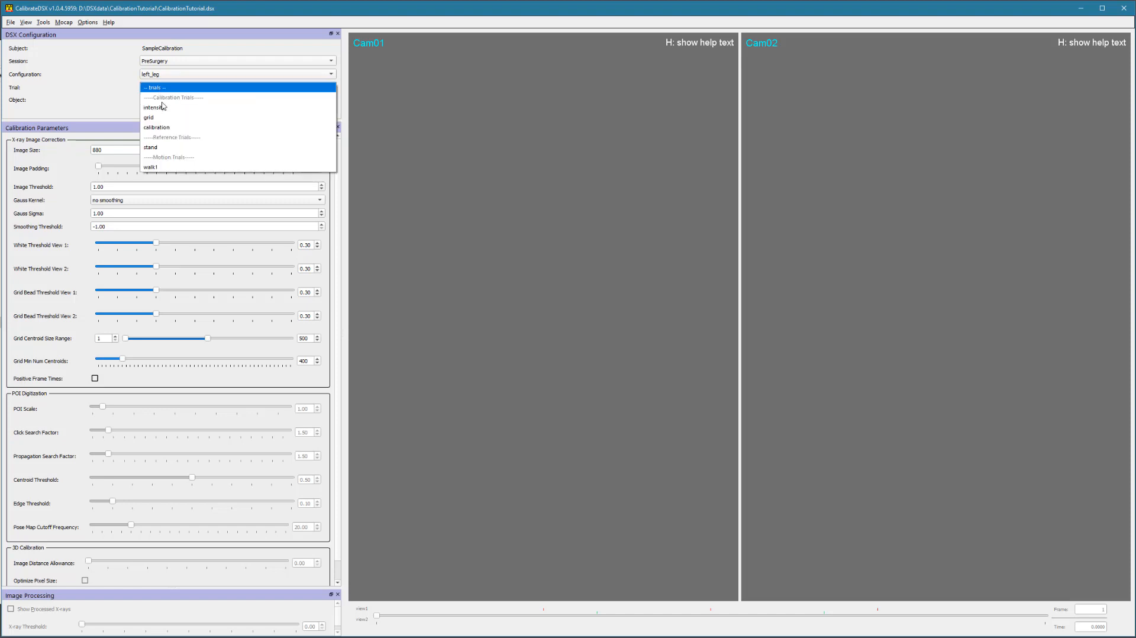
# Step: Load the intensity trial, correcting its images and saving the updated subject file as CalibrationTutorial2.dsx
pyautogui.click(160, 107)
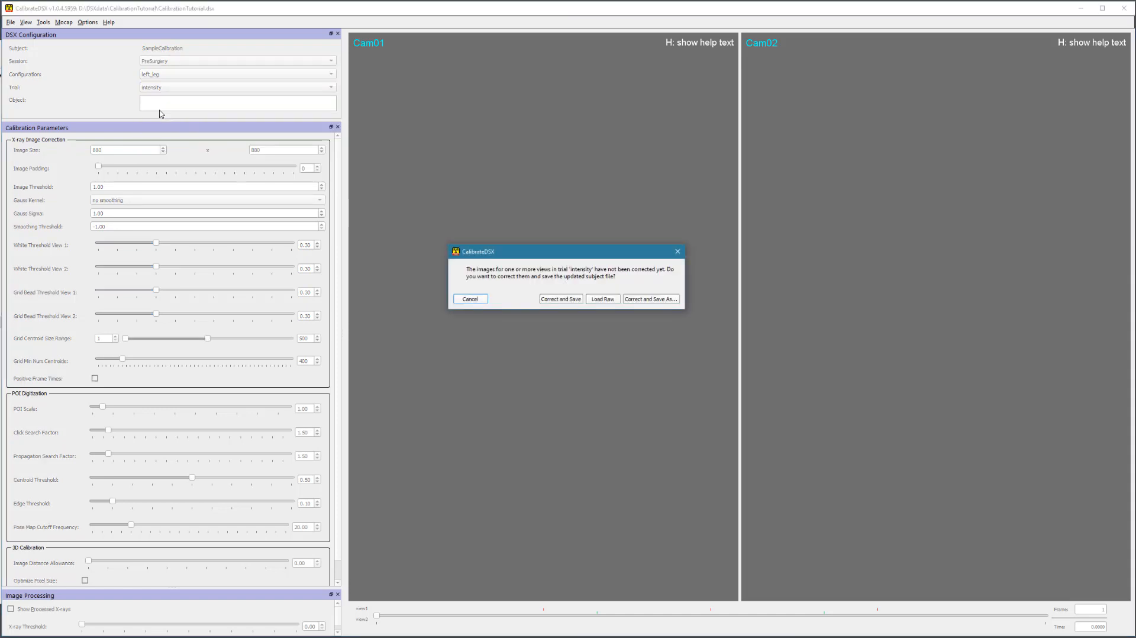
pyautogui.click(635, 300)
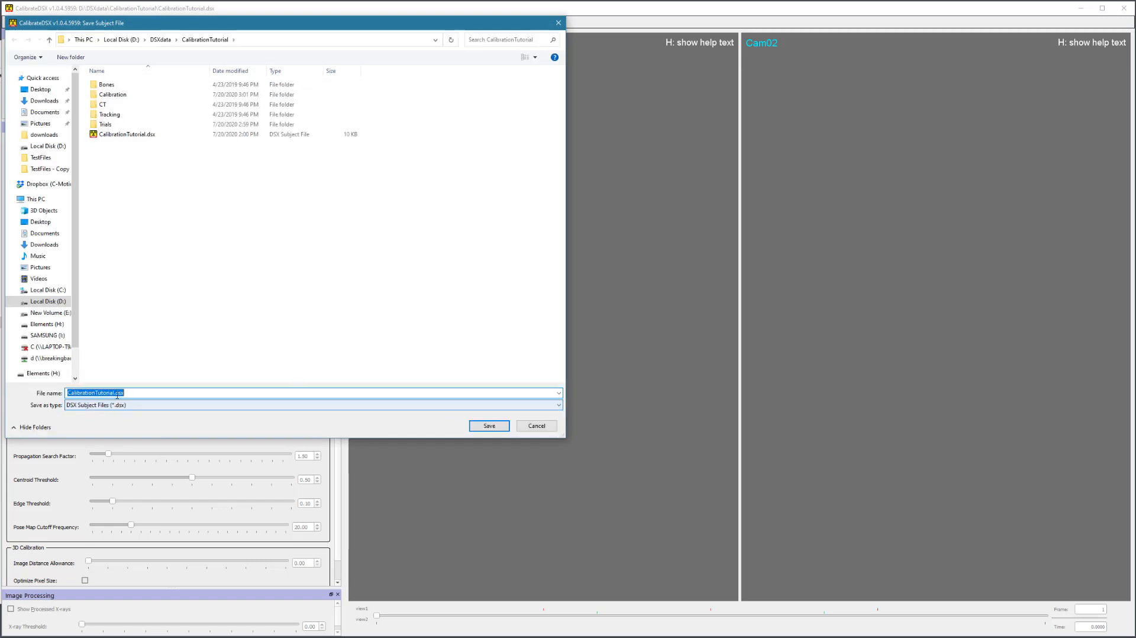
pyautogui.click(118, 392)
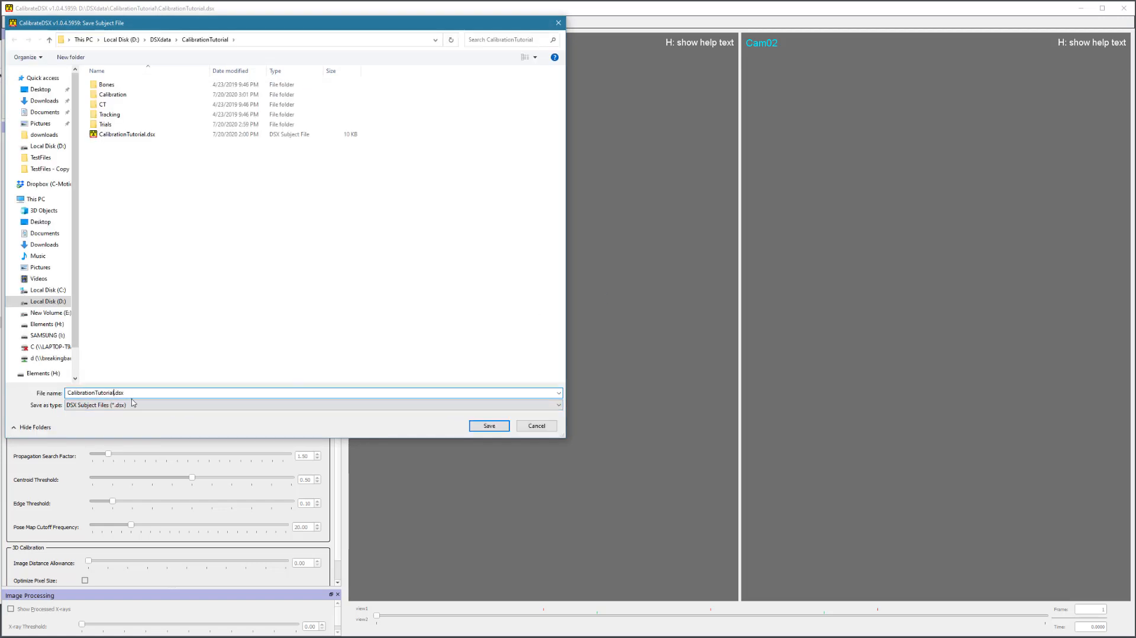
pyautogui.write('2')
pyautogui.click(479, 426)
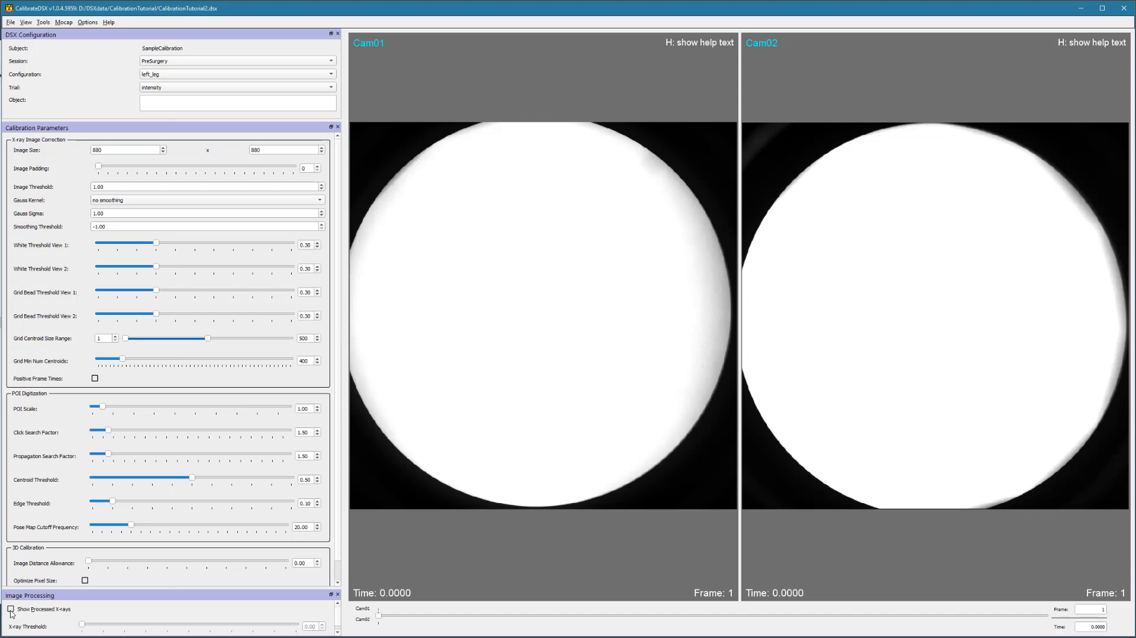
# Step: Show the intensity trial's processed X-rays and check the white thresholds of both views
pyautogui.click(11, 609)
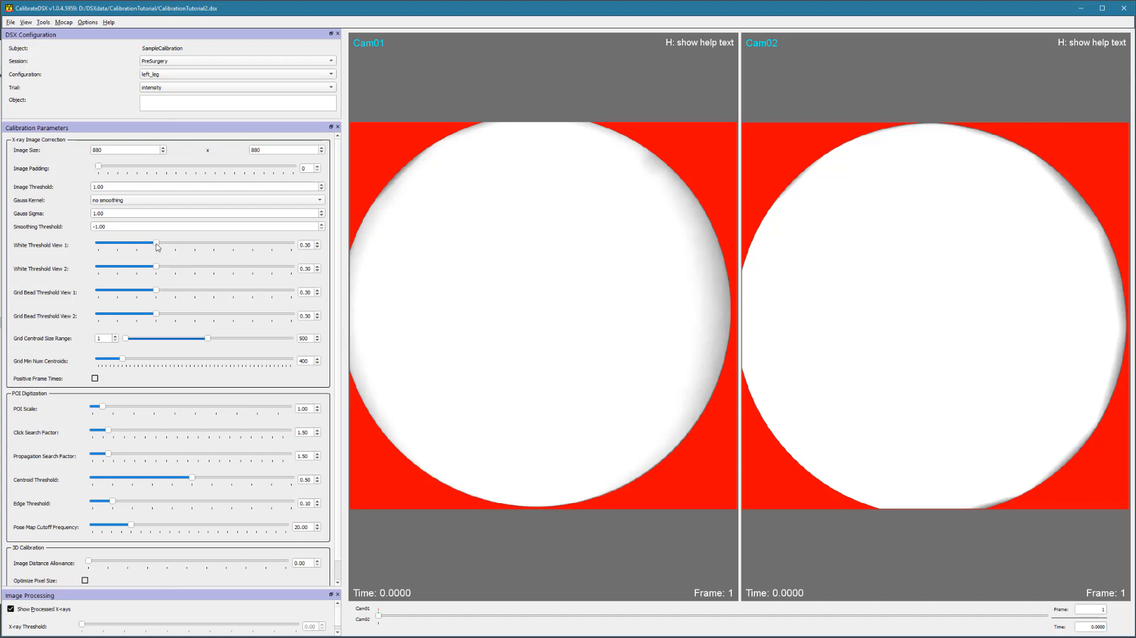
pyautogui.moveTo(157, 247)
pyautogui.mouseDown()
pyautogui.moveTo(102, 259)
pyautogui.moveTo(299, 251)
pyautogui.moveTo(157, 258)
pyautogui.mouseUp()
pyautogui.moveTo(157, 267)
pyautogui.mouseDown()
pyautogui.moveTo(101, 280)
pyautogui.moveTo(278, 273)
pyautogui.moveTo(159, 275)
pyautogui.mouseUp()
# Step: Load the grid trial, correcting its images and saving them to the current subject file
pyautogui.click(167, 89)
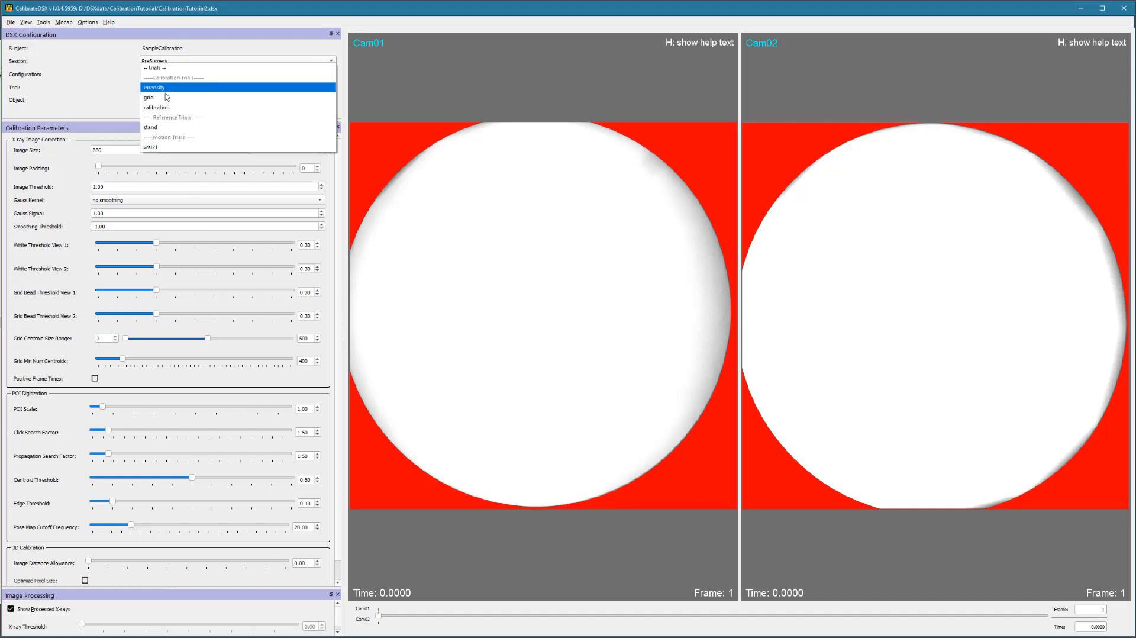
pyautogui.click(166, 99)
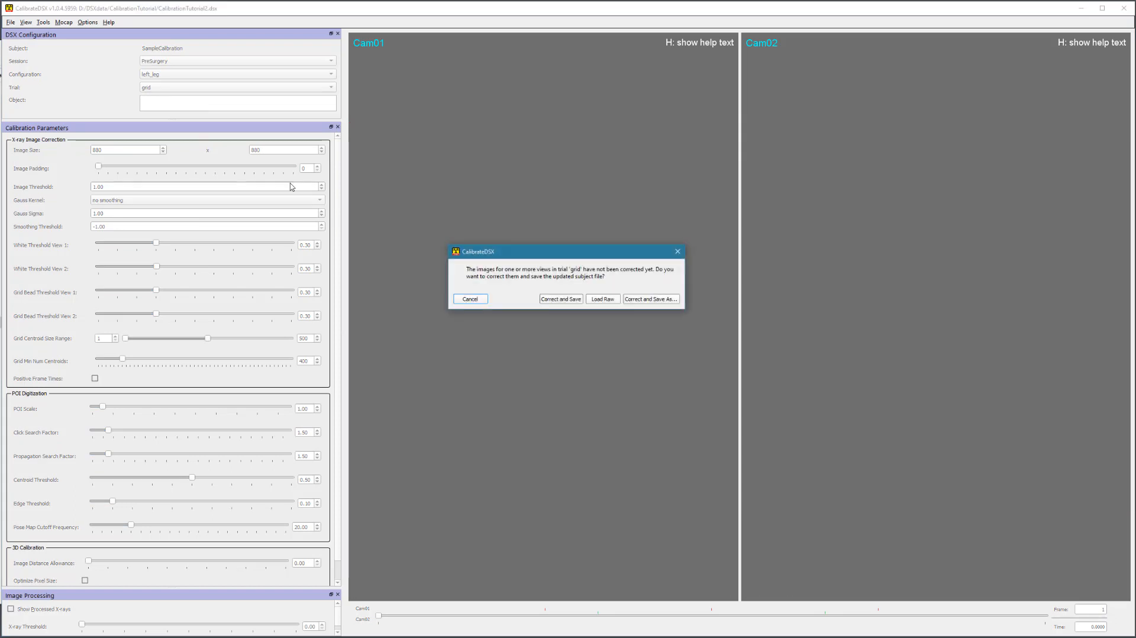
pyautogui.click(562, 299)
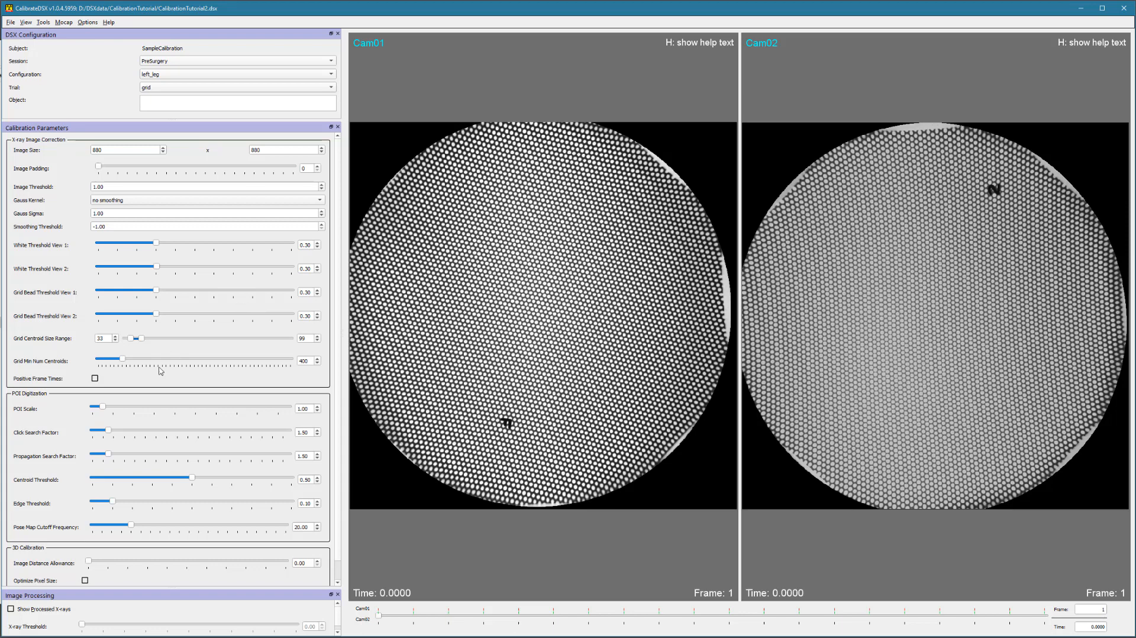
# Step: Show the grid trial's processed X-rays and inspect the undetected holes at the centre of the Cam01 image
pyautogui.click(10, 609)
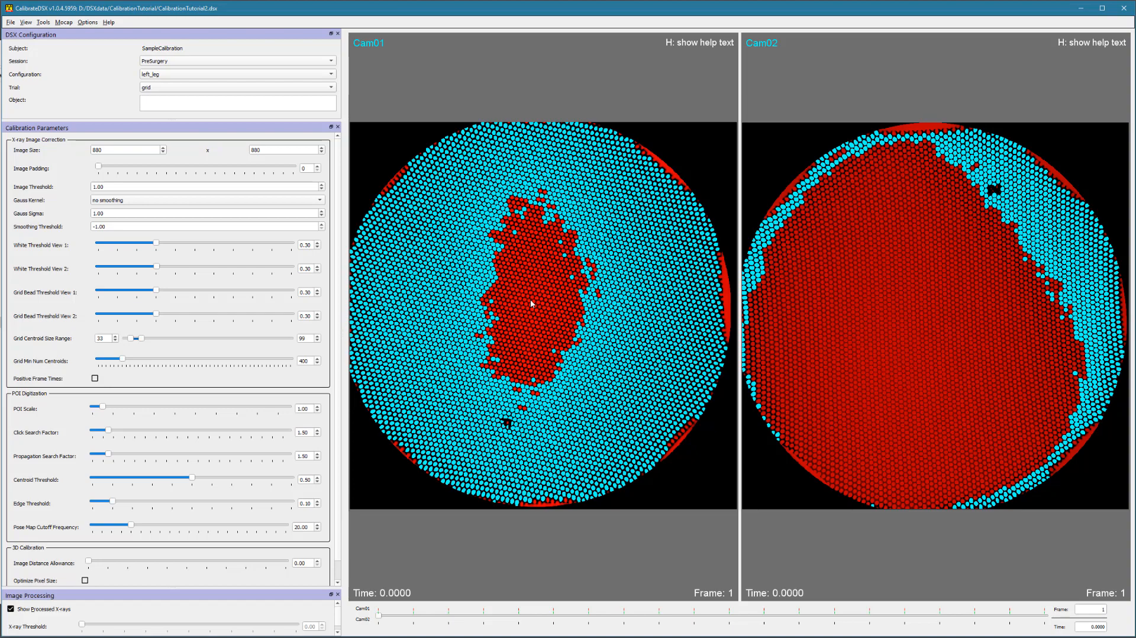
pyautogui.scroll(10, 531, 303)
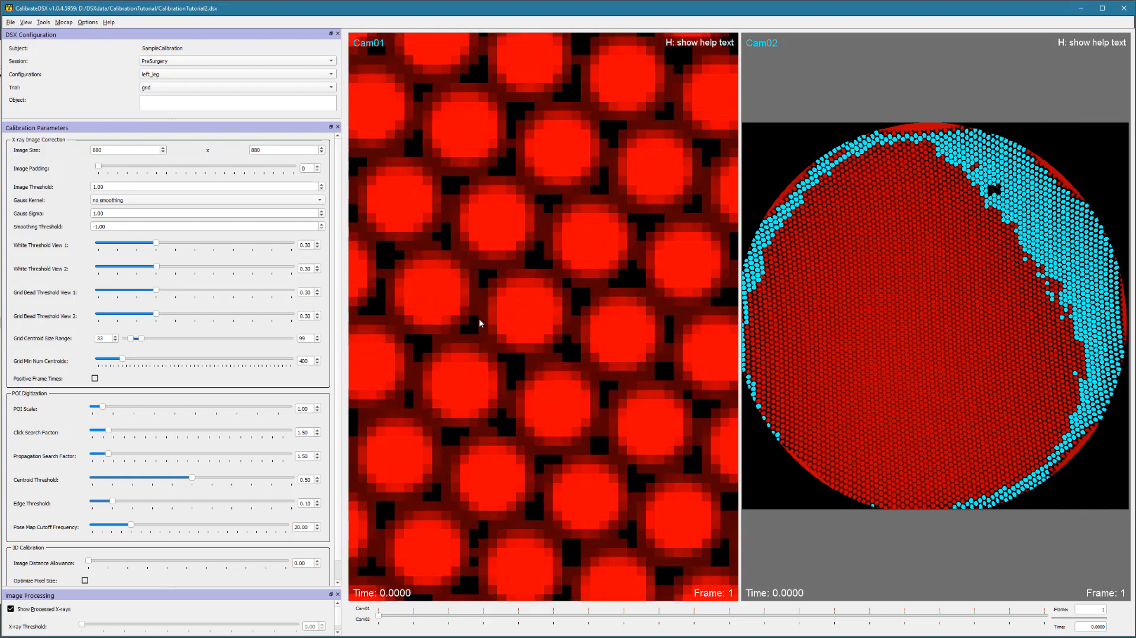
pyautogui.scroll(-2, 510, 329)
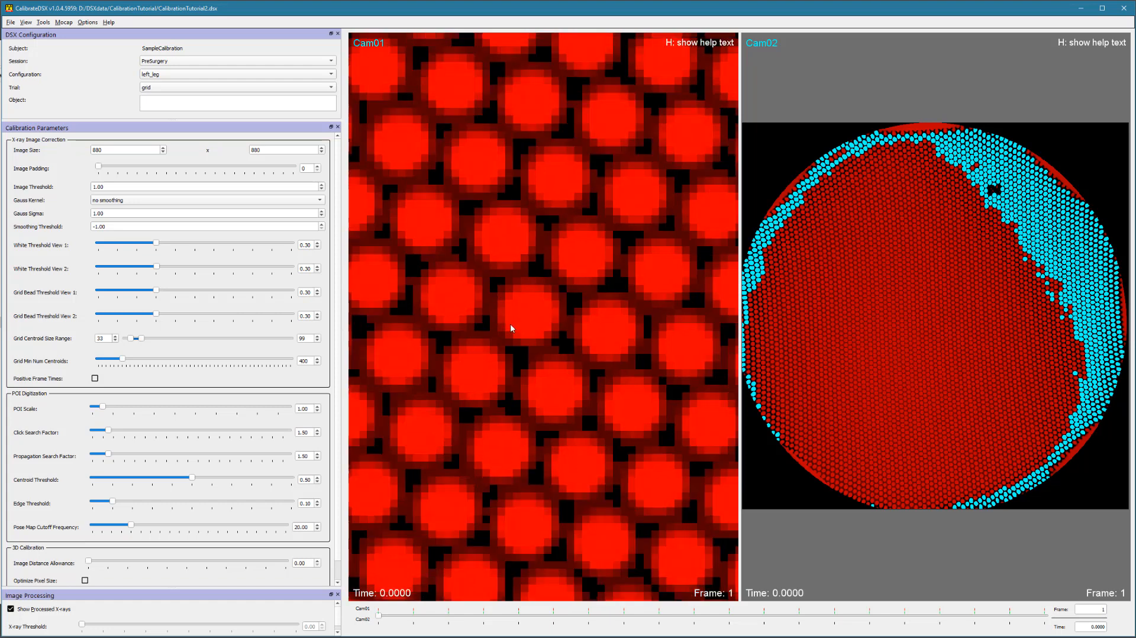
pyautogui.scroll(-1, 511, 325)
# Step: Set the grid bead threshold to 0.36 for view 1 and 0.52 for view 2
pyautogui.press('r')
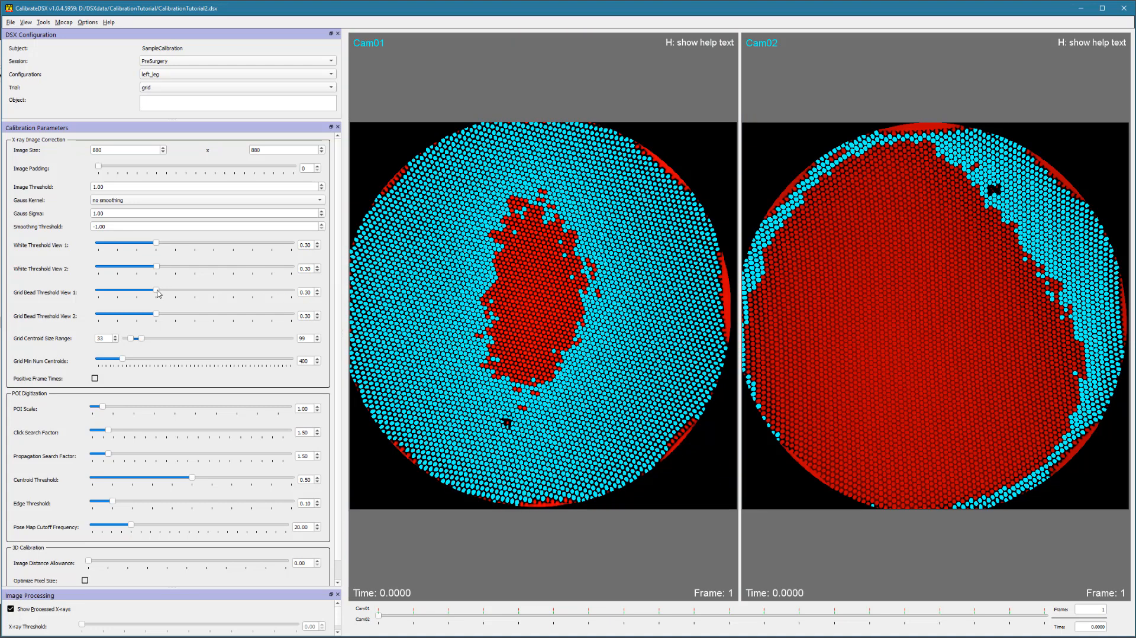
pyautogui.moveTo(156, 292); pyautogui.dragTo(170, 293)
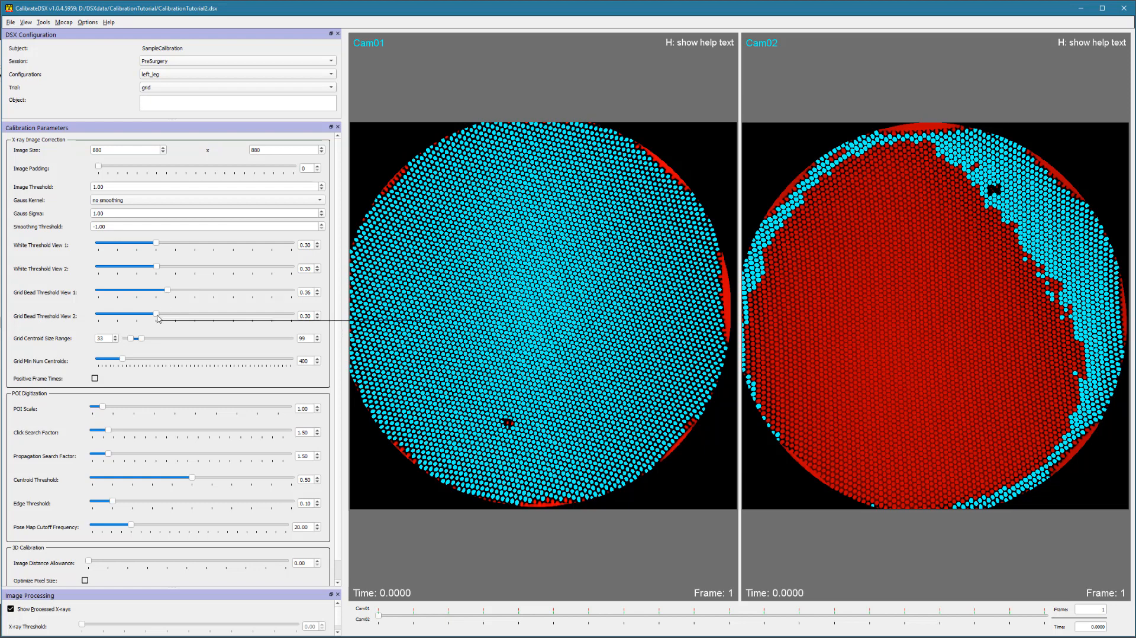
pyautogui.moveTo(162, 318); pyautogui.dragTo(202, 325)
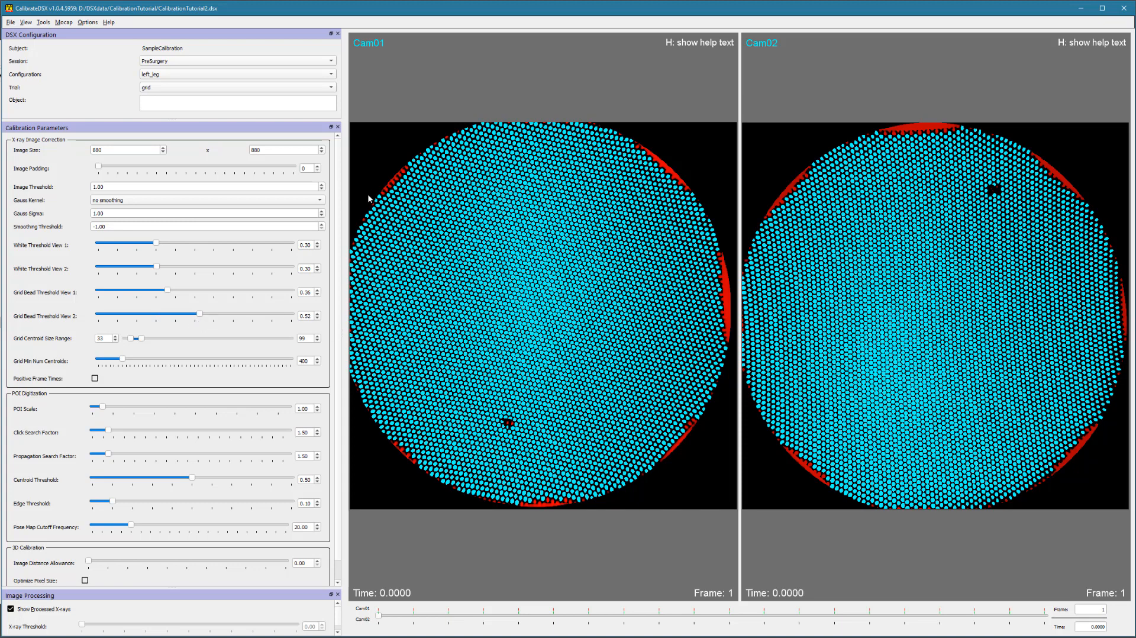
# Step: Examine the detected holes along the upper-right edge of the Cam01 grid image
pyautogui.moveTo(641, 152); pyautogui.dragTo(561, 233)
pyautogui.scroll(5, 565, 221)
pyautogui.moveTo(658, 54); pyautogui.dragTo(496, 341)
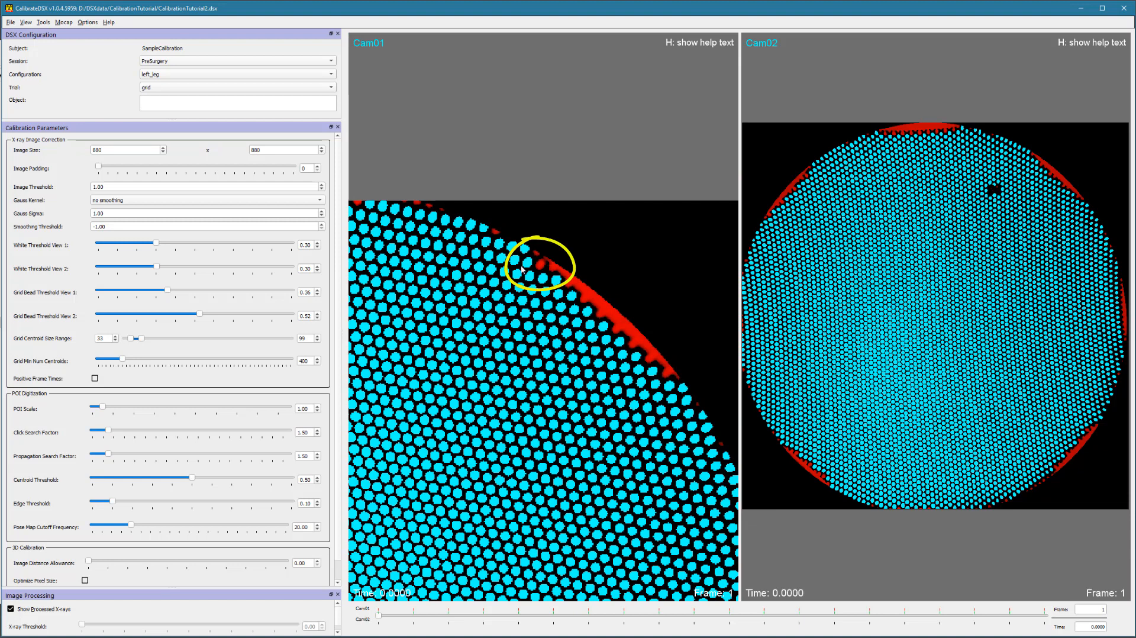
# Step: Raise the grid bead threshold for view 1 to 0.39 and restore the full Cam01 image view
pyautogui.click(318, 290)
pyautogui.click(318, 290)
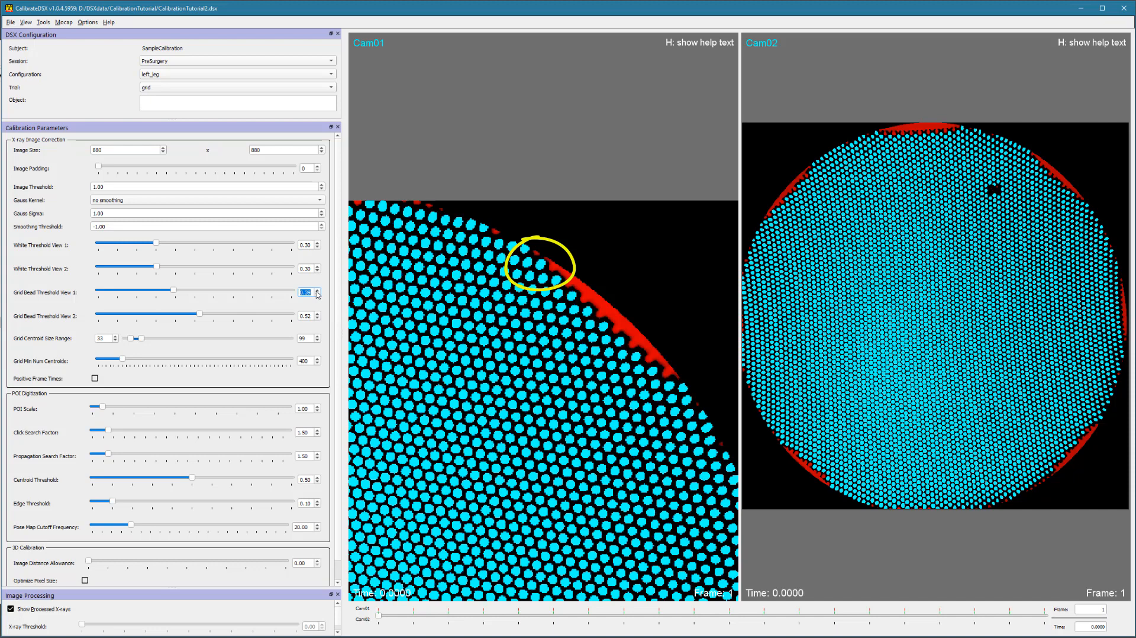
pyautogui.press('r')
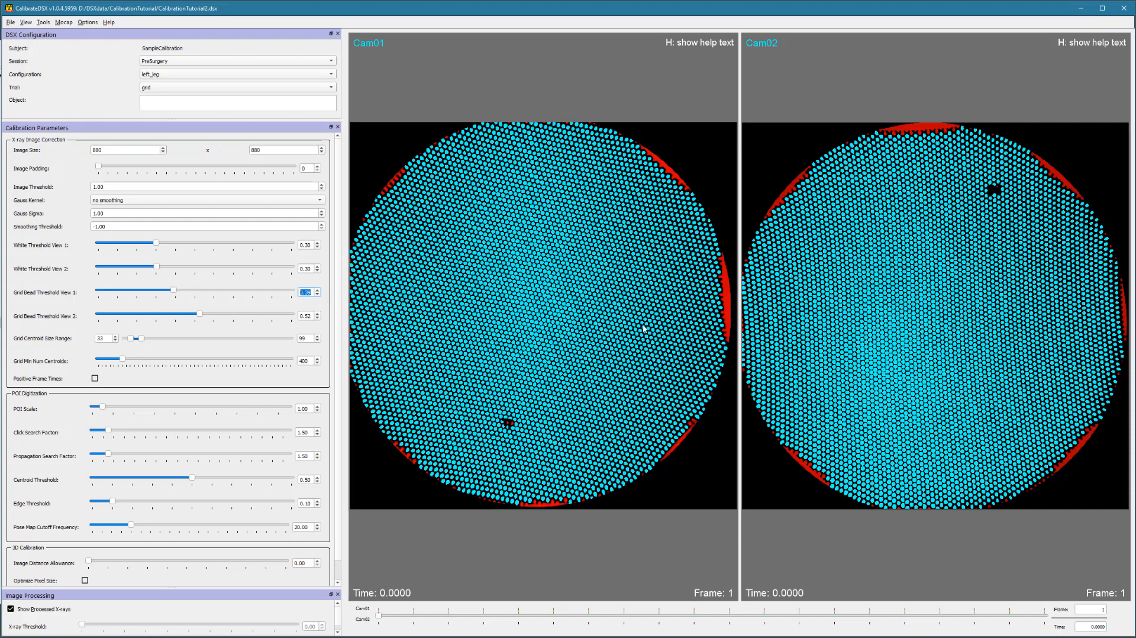
# Step: Set the grid bead threshold for view 2 to 0.58, checking the holes along the lower-right edge of the Cam02 grid
pyautogui.moveTo(1075, 454); pyautogui.dragTo(900, 374)
pyautogui.scroll(5, 900, 374)
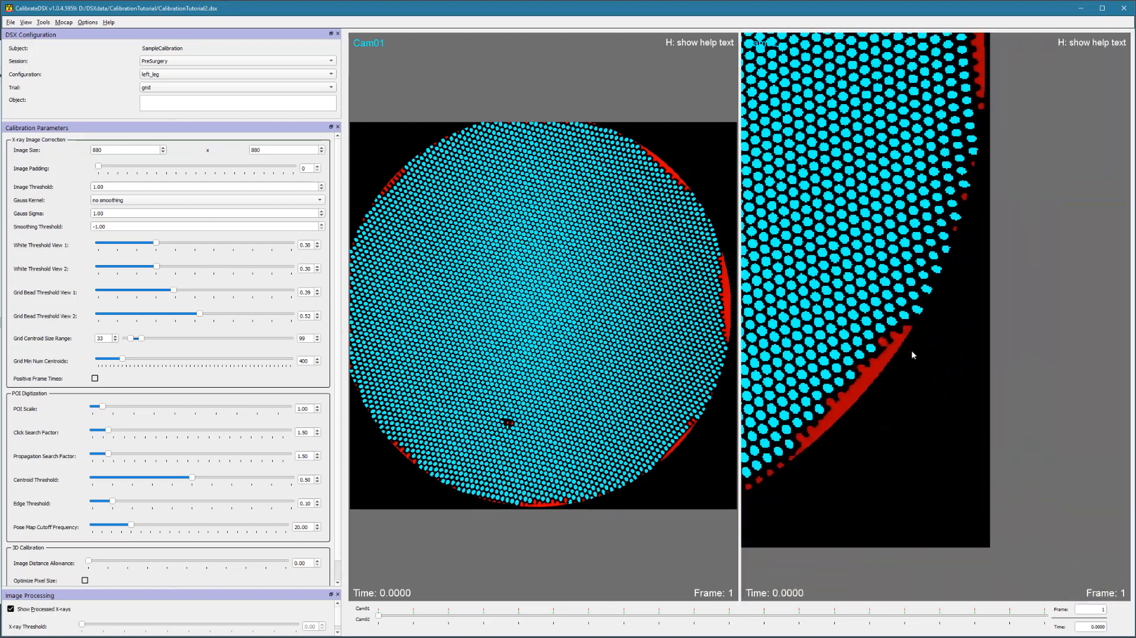
pyautogui.moveTo(986, 418); pyautogui.dragTo(937, 382)
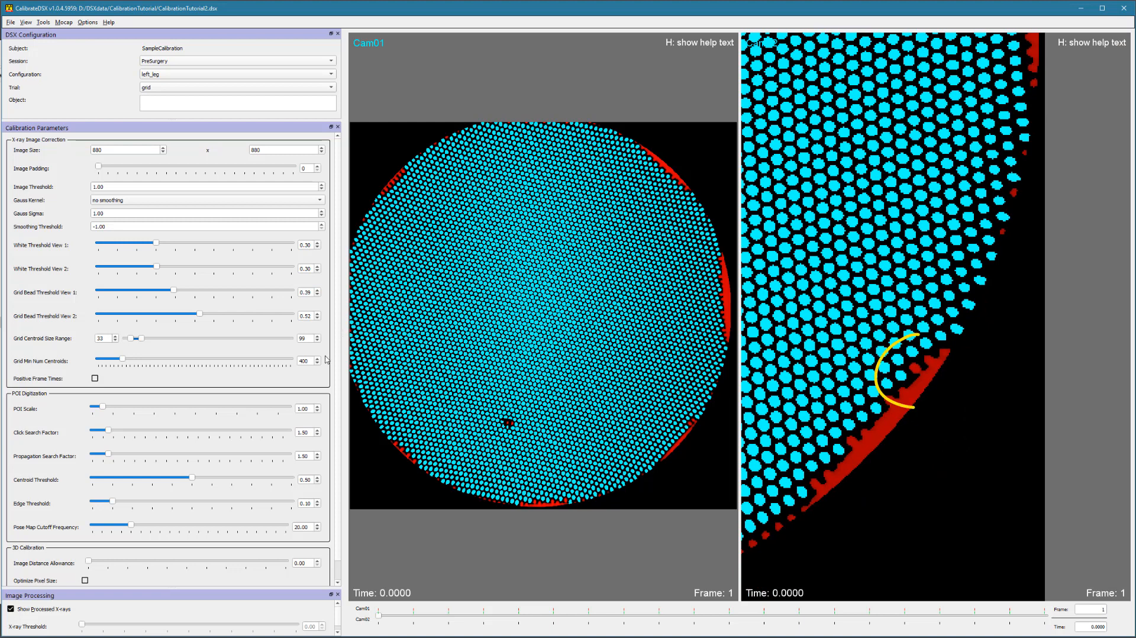
pyautogui.click(319, 314)
pyautogui.click(318, 314)
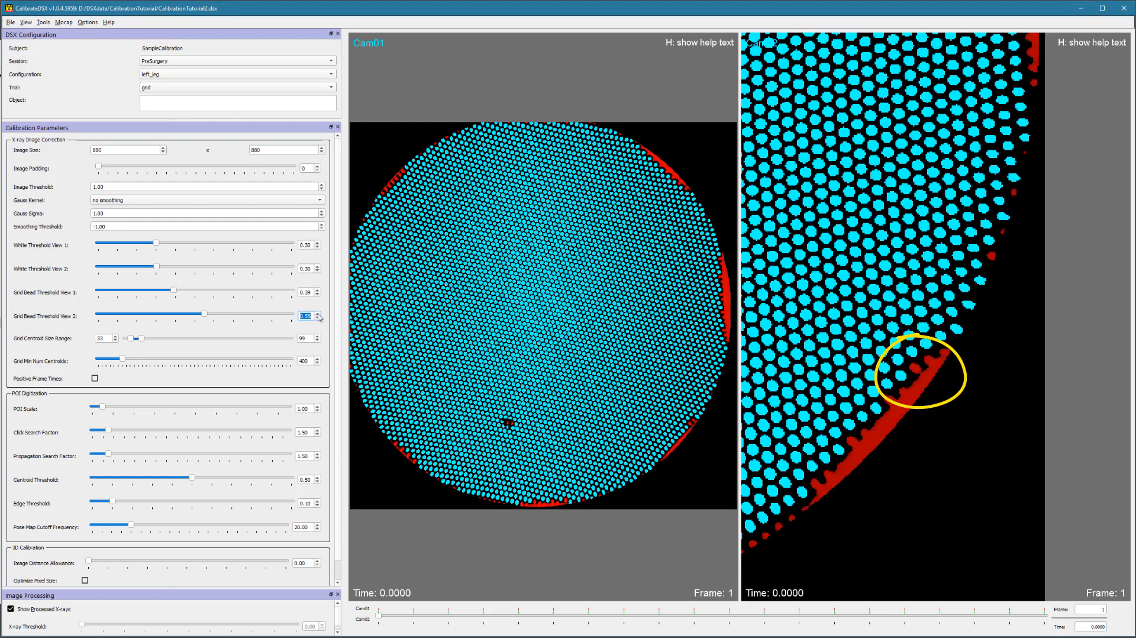
pyautogui.click(318, 314)
pyautogui.click(318, 315)
pyautogui.press('r')
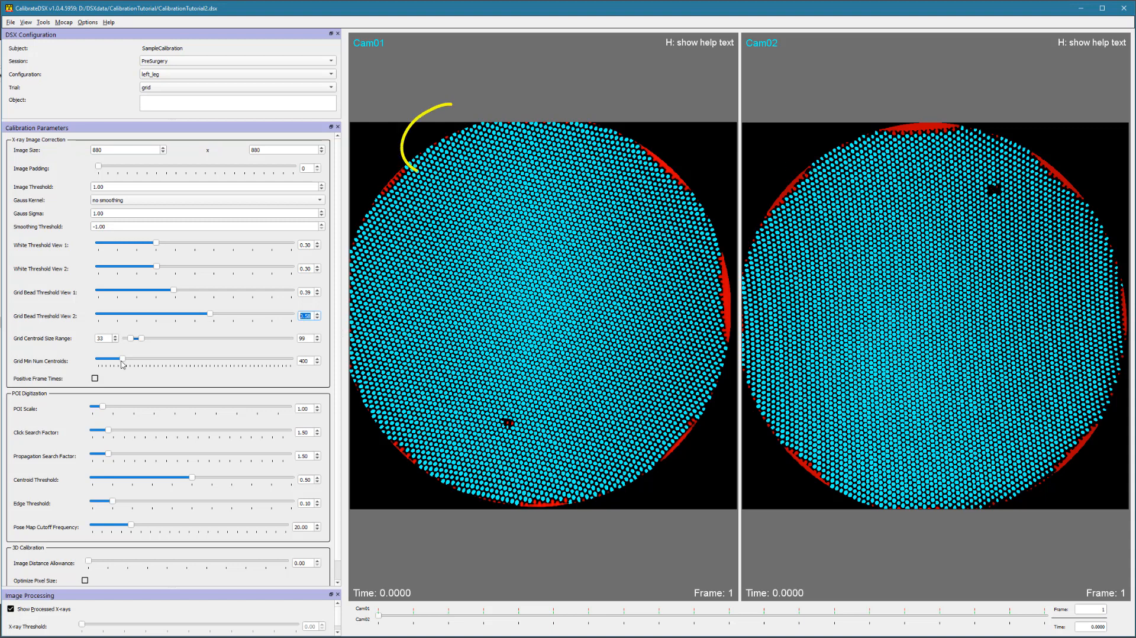
# Step: Set the minimum grid centroid size to 35 and check the holes around the marker in the lower part of the Cam01 grid
pyautogui.click(115, 337)
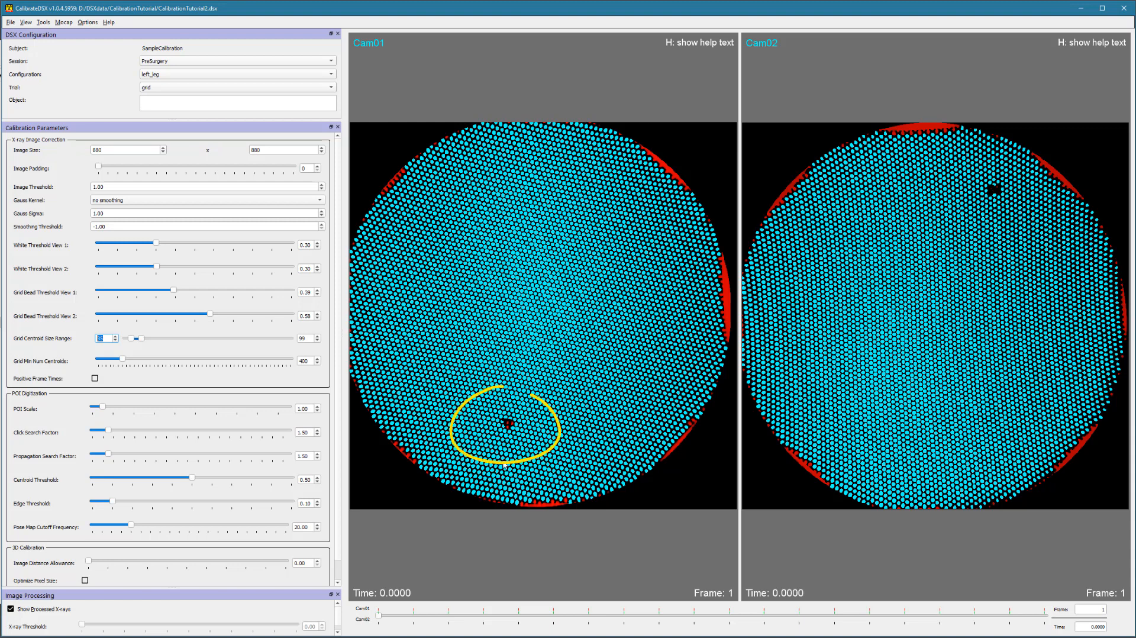
pyautogui.moveTo(501, 435); pyautogui.dragTo(509, 346)
pyautogui.scroll(4, 509, 345)
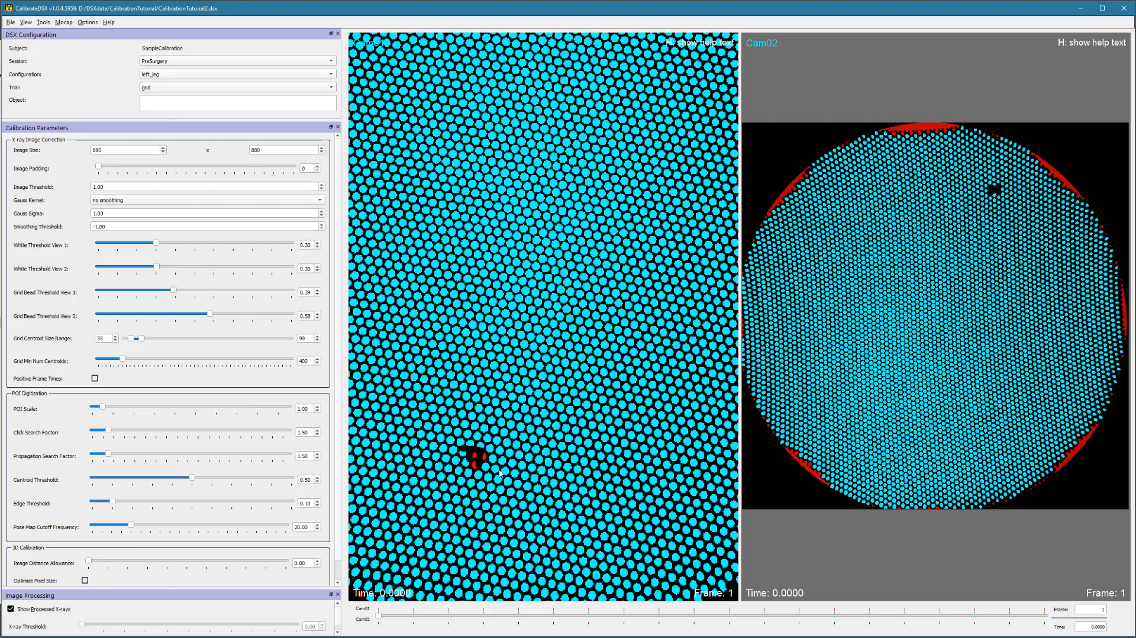
pyautogui.moveTo(499, 469); pyautogui.dragTo(539, 363)
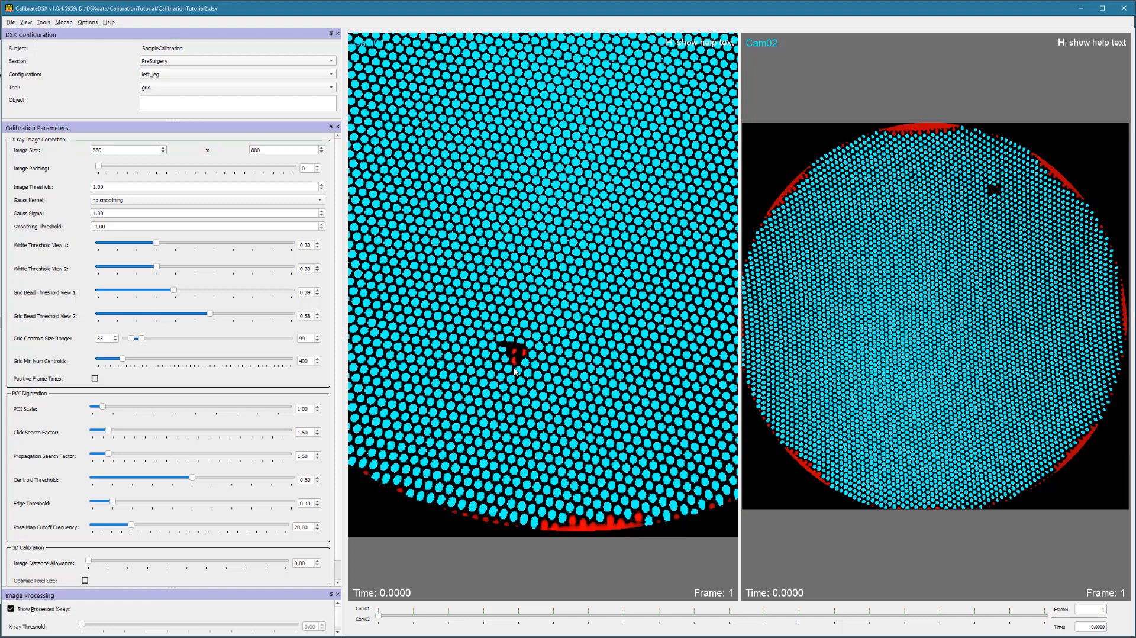
pyautogui.press('r')
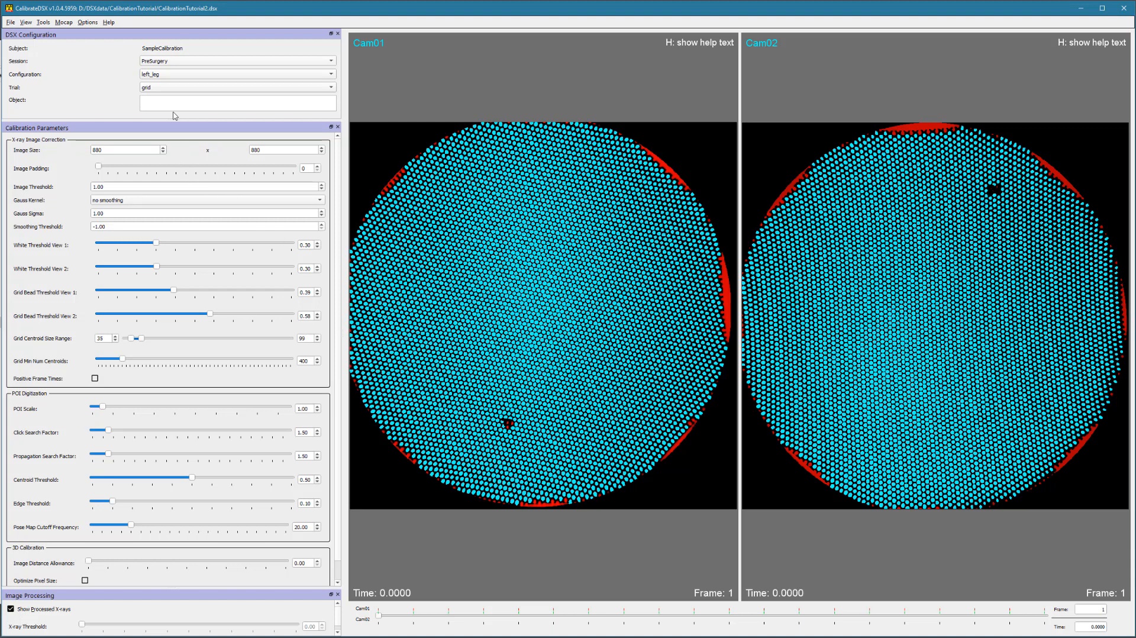
# Step: Load the calibration trial, correcting its images and saving them to the current subject file
pyautogui.click(163, 92)
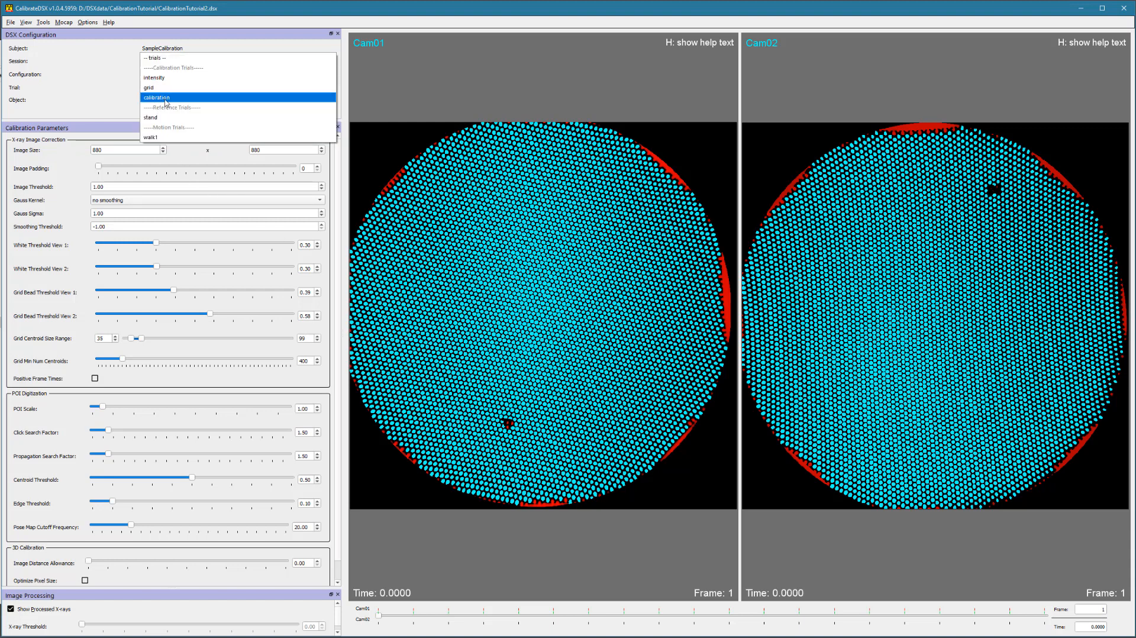
pyautogui.click(165, 99)
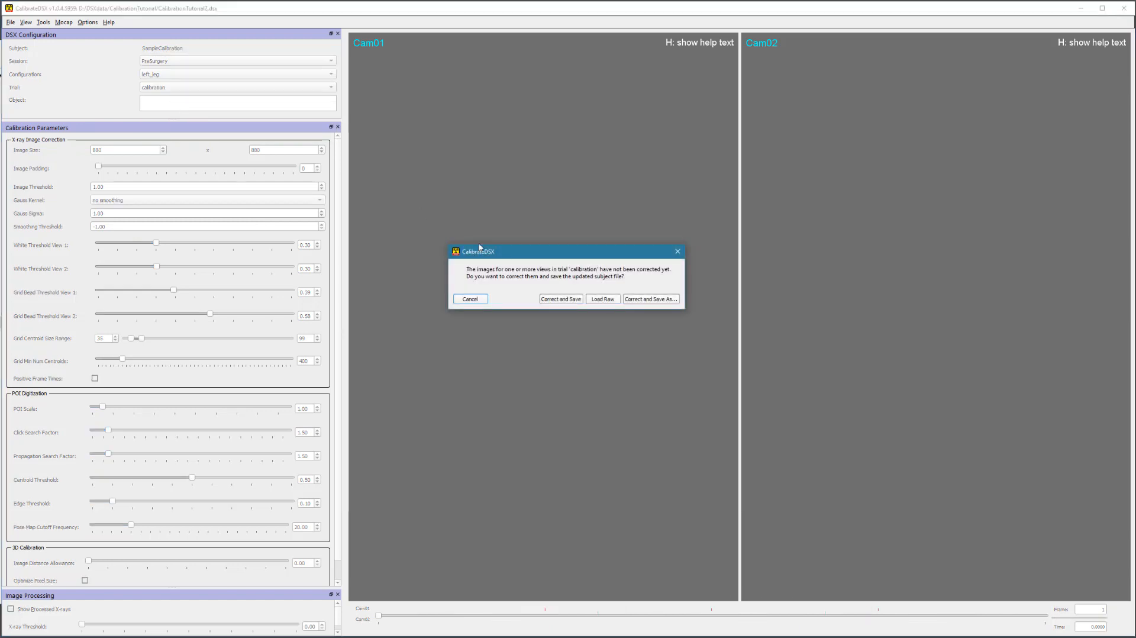
pyautogui.click(557, 299)
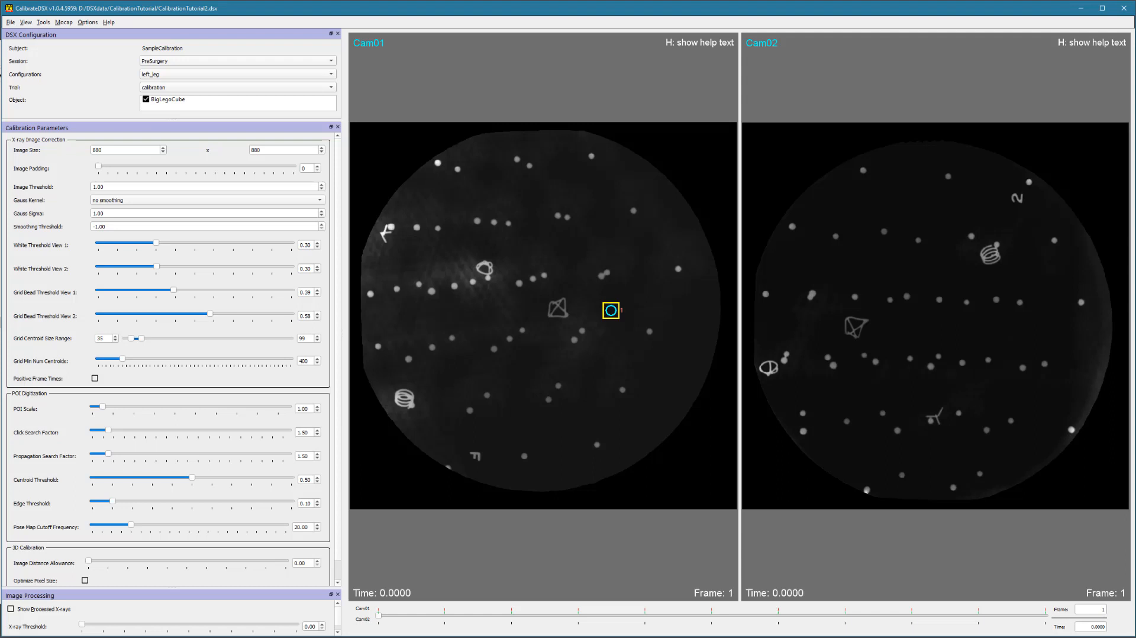
# Step: Check the distortion-corrected grid image of each camera, Cam01 and Cam02, then return to the calibration X-rays
pyautogui.press('g')
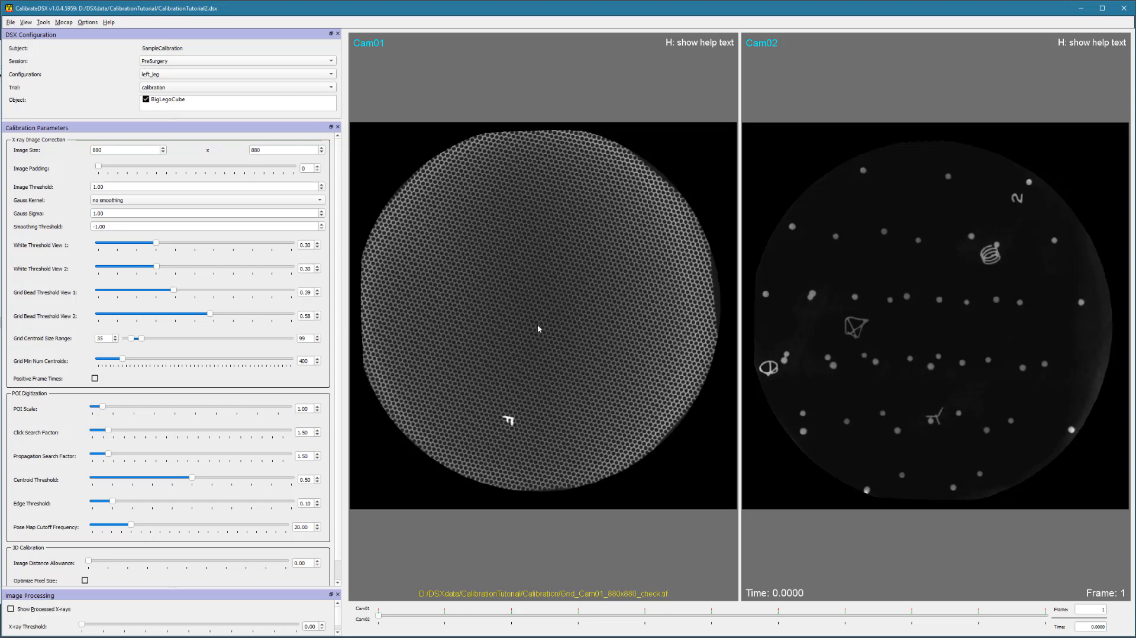
pyautogui.press('g')
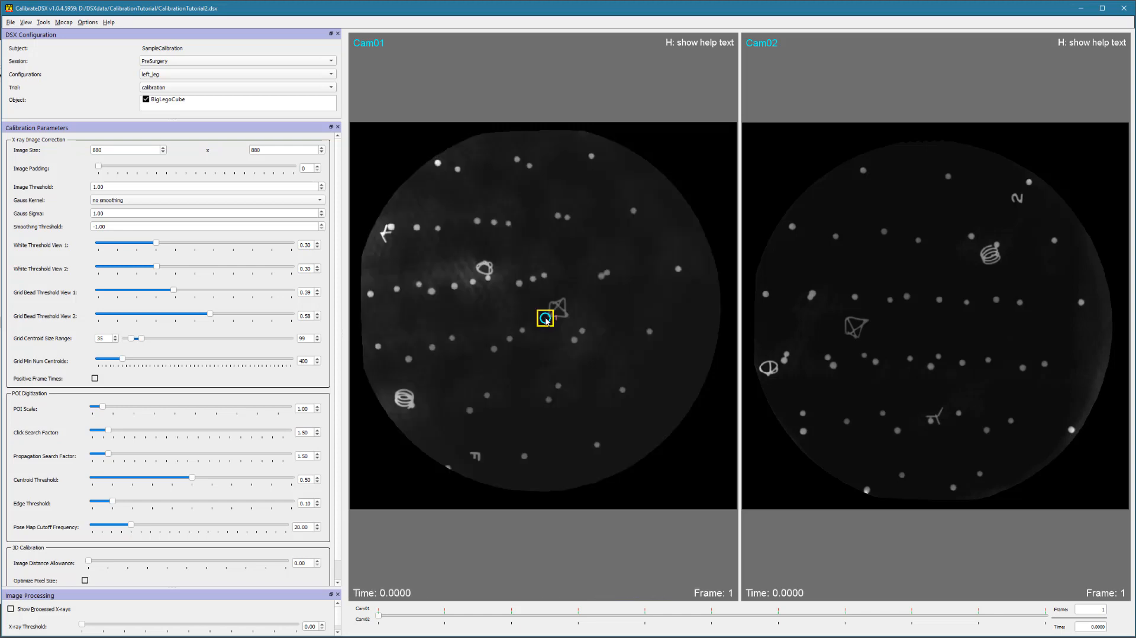
pyautogui.press('g')
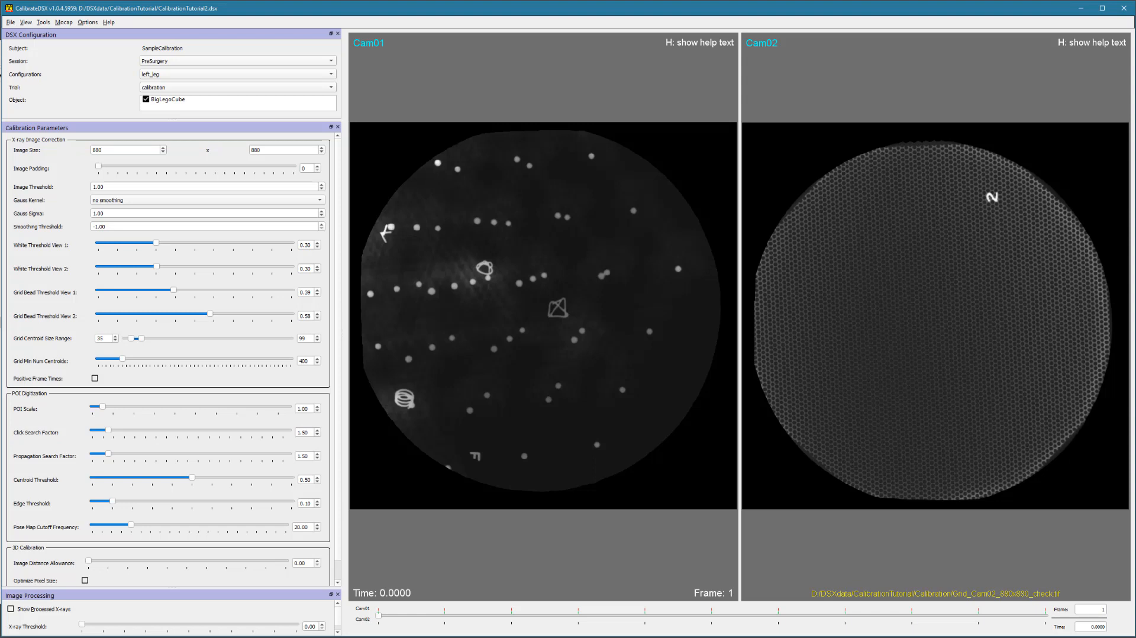
pyautogui.press('g')
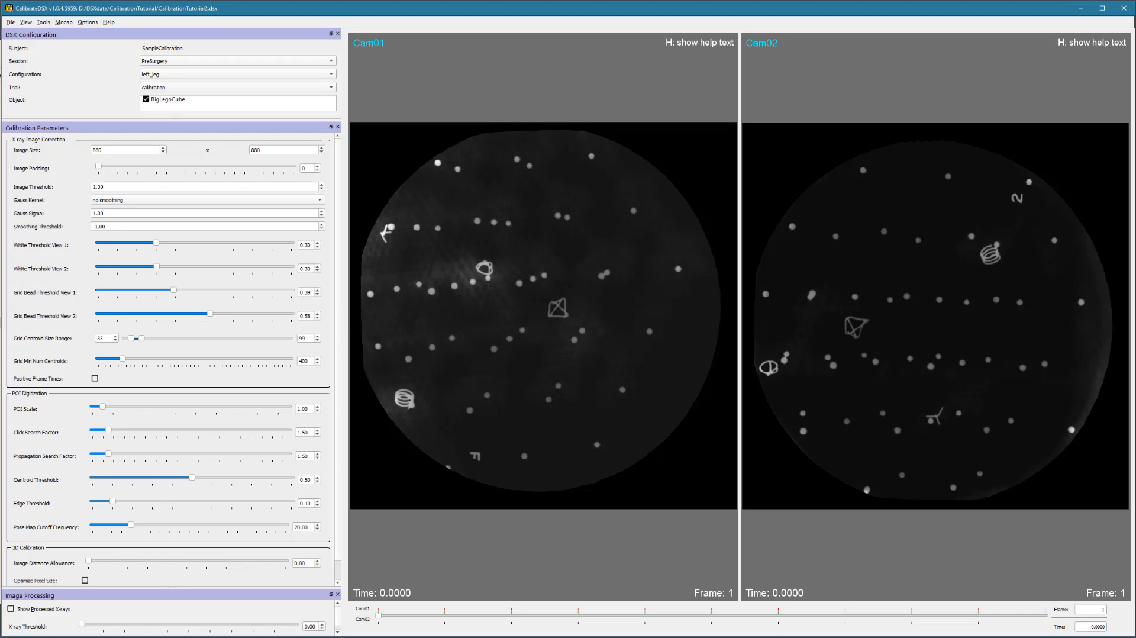
# Step: Show the Calibration table that lists the calibration object's POIs
pyautogui.click(31, 24)
pyautogui.click(39, 44)
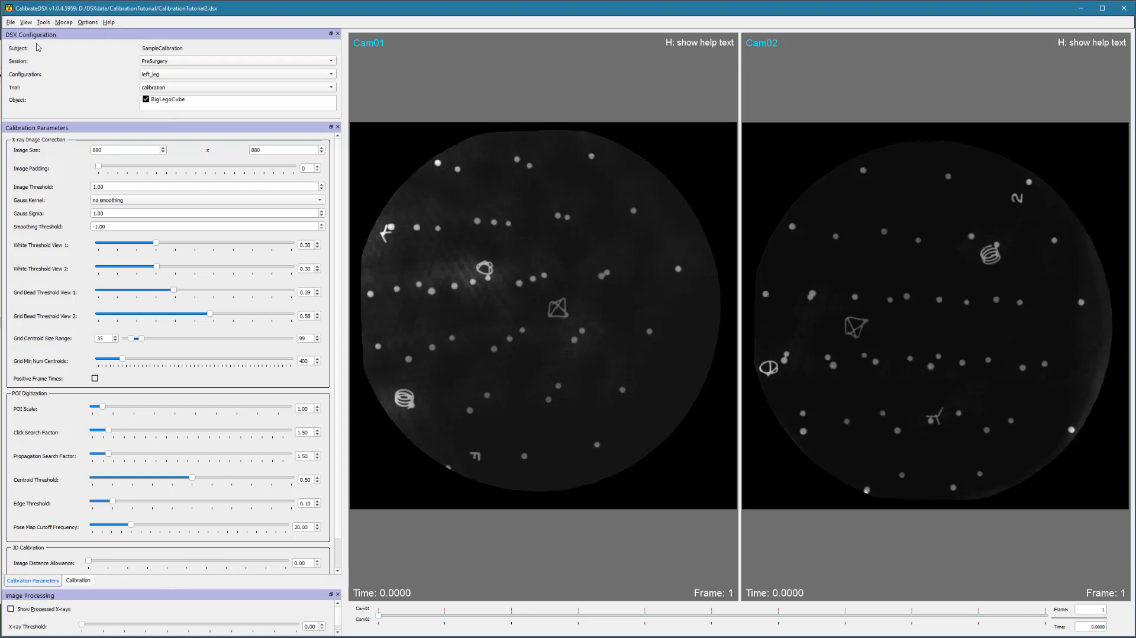
pyautogui.click(78, 581)
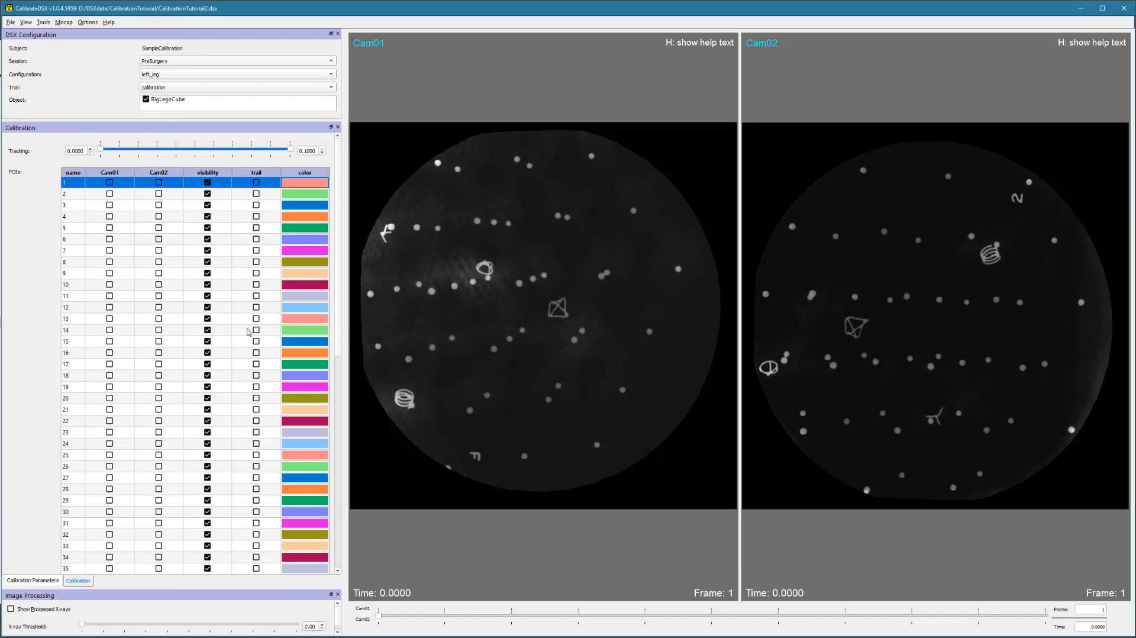
# Step: Digitize the pyramid and lFrame reference markers of the calibration object in both camera views
pyautogui.moveTo(338, 293); pyautogui.dragTo(330, 544)
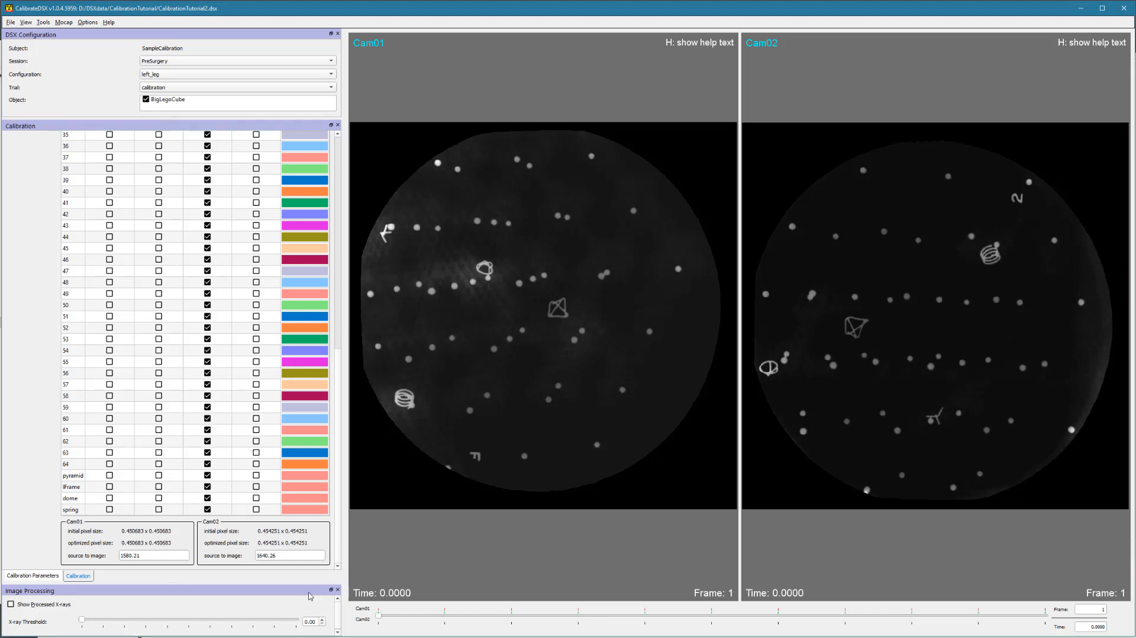
pyautogui.click(74, 477)
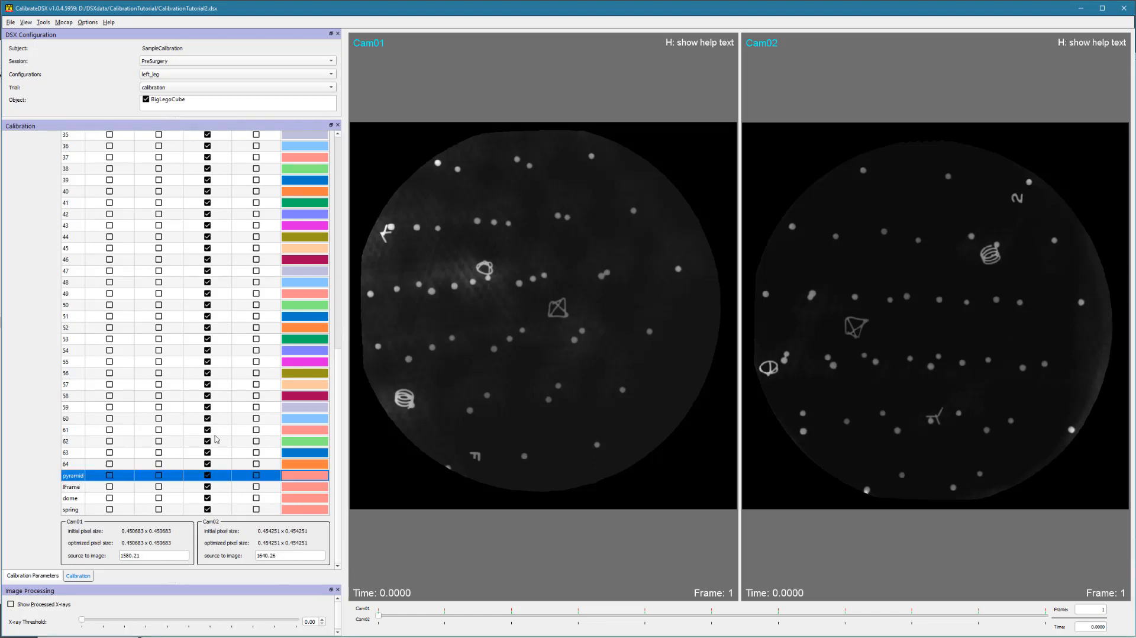
pyautogui.click(557, 308)
pyautogui.click(557, 308)
pyautogui.click(853, 326)
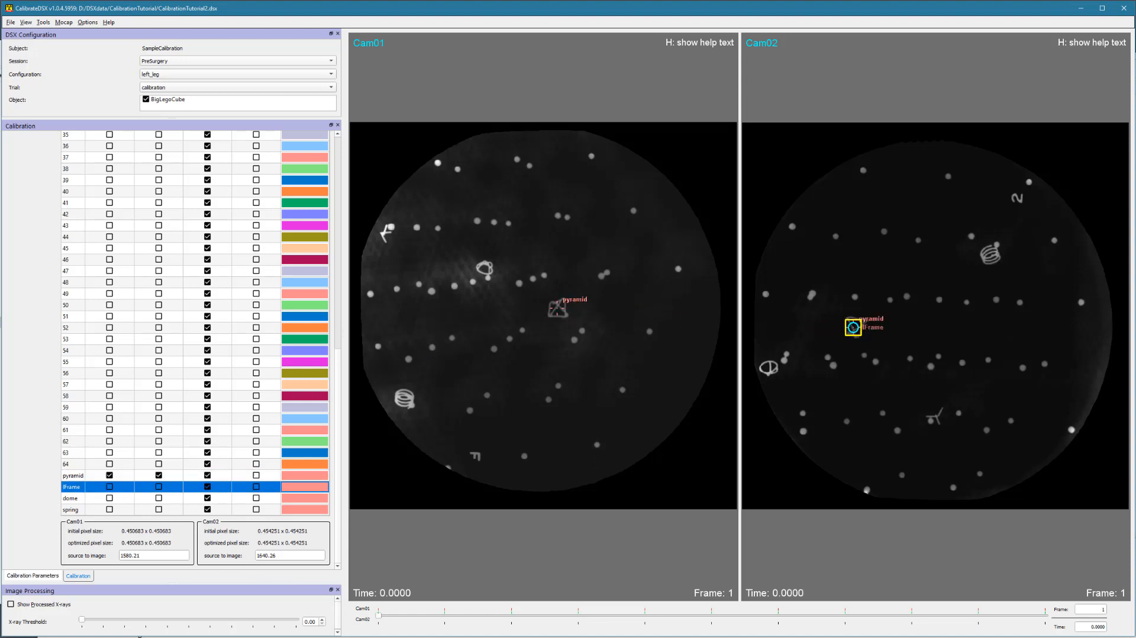
pyautogui.click(936, 416)
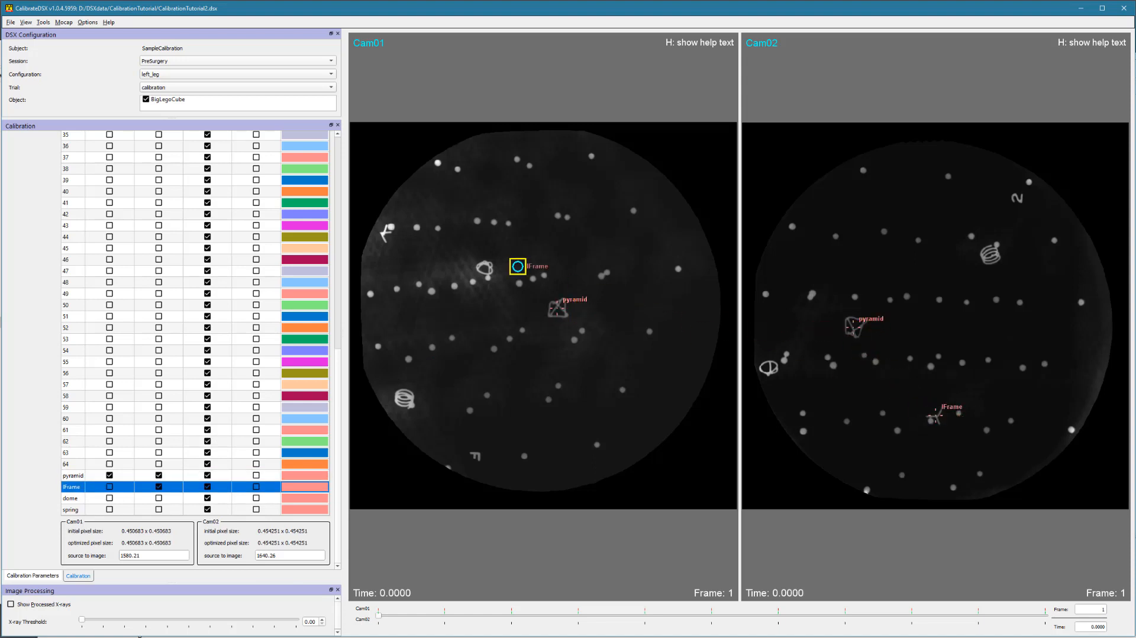
pyautogui.click(383, 234)
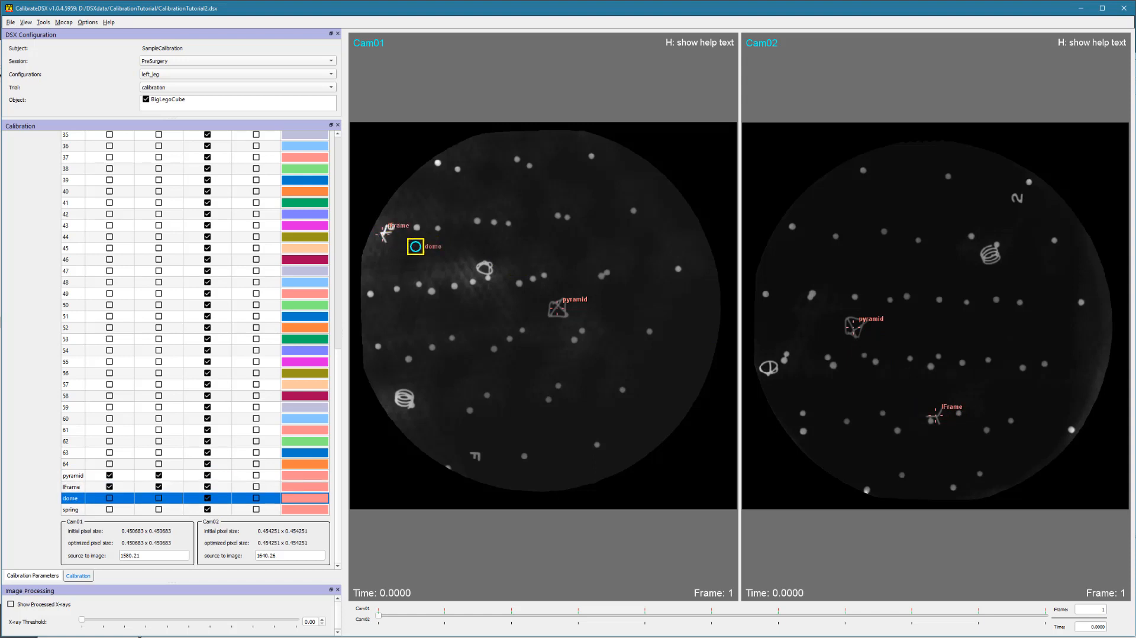
# Step: Digitize the dome and spring reference markers of the calibration object in both camera views
pyautogui.click(485, 268)
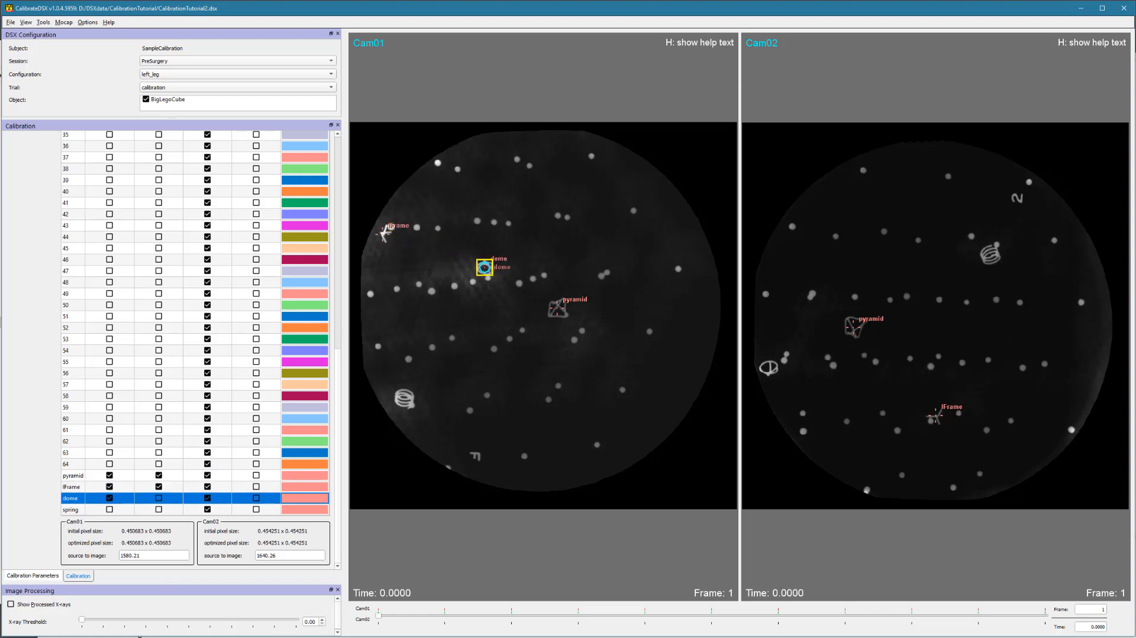
pyautogui.click(769, 367)
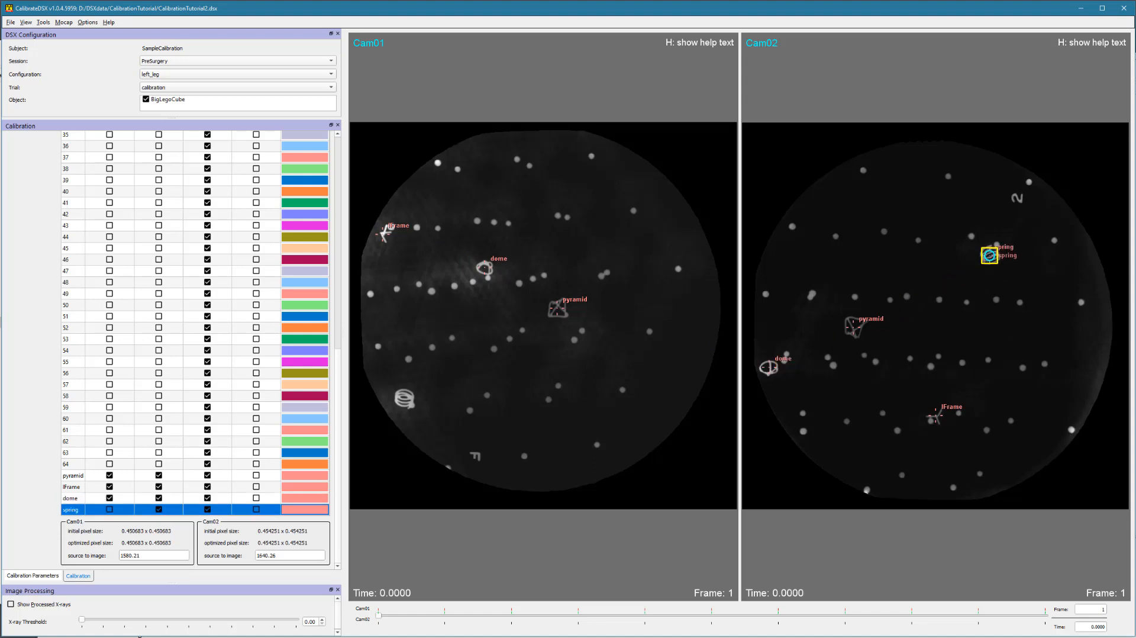
pyautogui.click(990, 255)
pyautogui.click(404, 398)
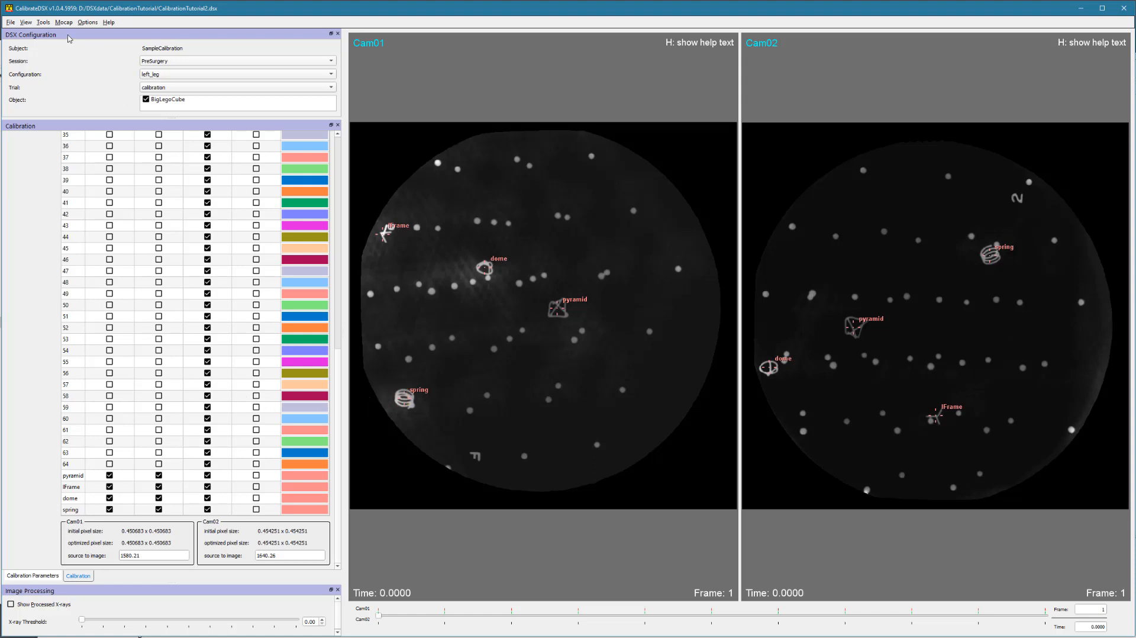
# Step: Predict the POI locations and clear the pyramid, lFrame, dome and spring points from both camera views
pyautogui.click(43, 22)
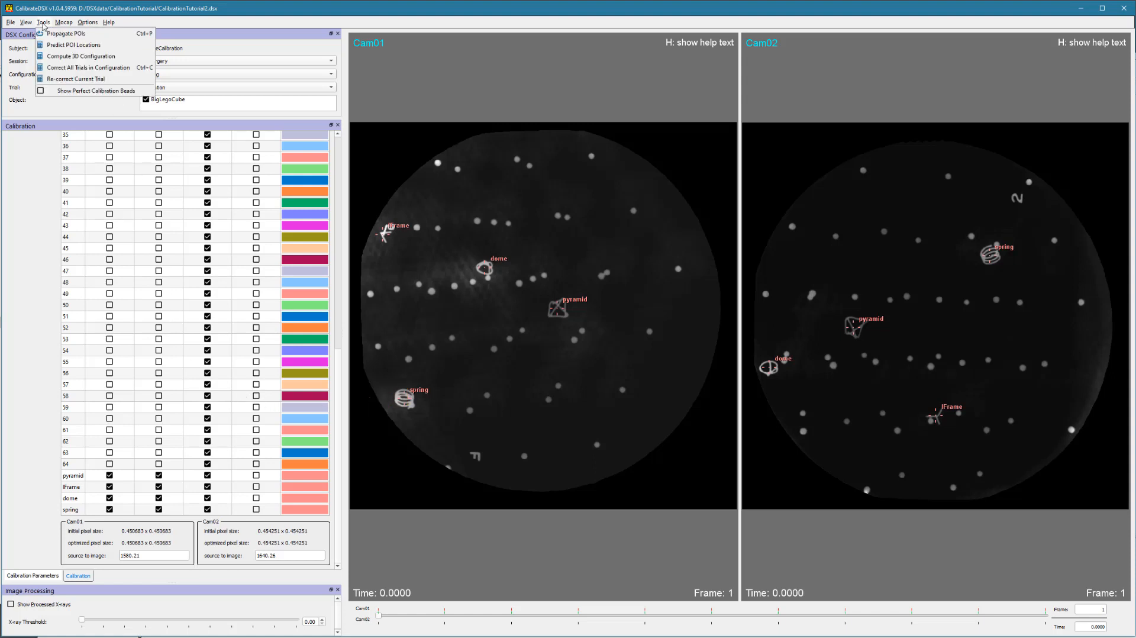
pyautogui.click(51, 49)
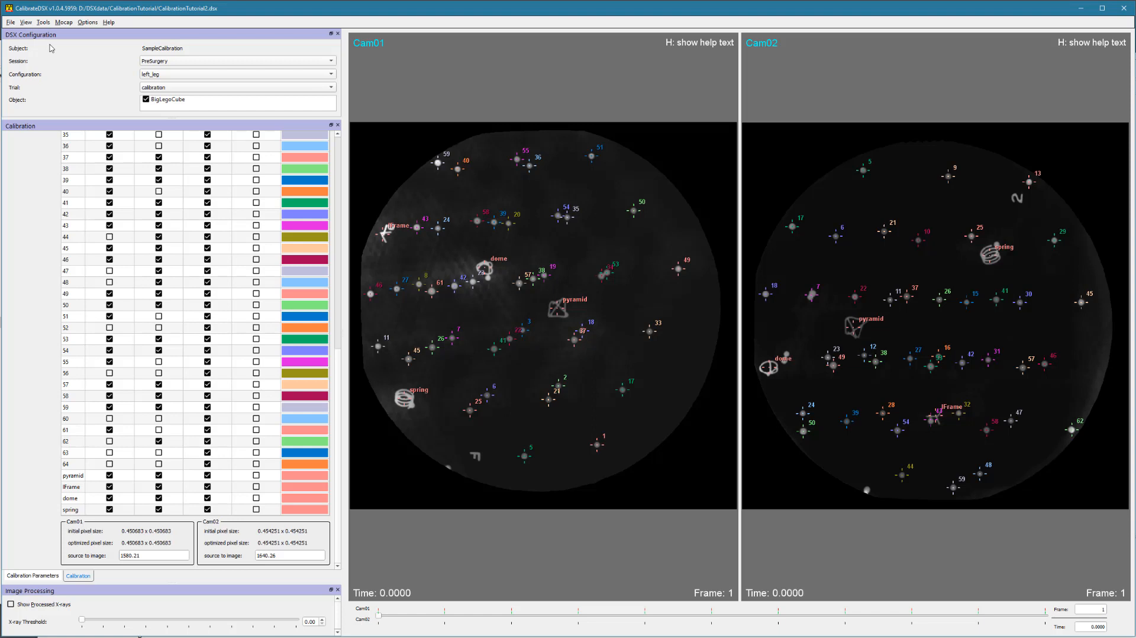
pyautogui.click(110, 476)
pyautogui.click(110, 486)
pyautogui.click(110, 498)
pyautogui.click(109, 508)
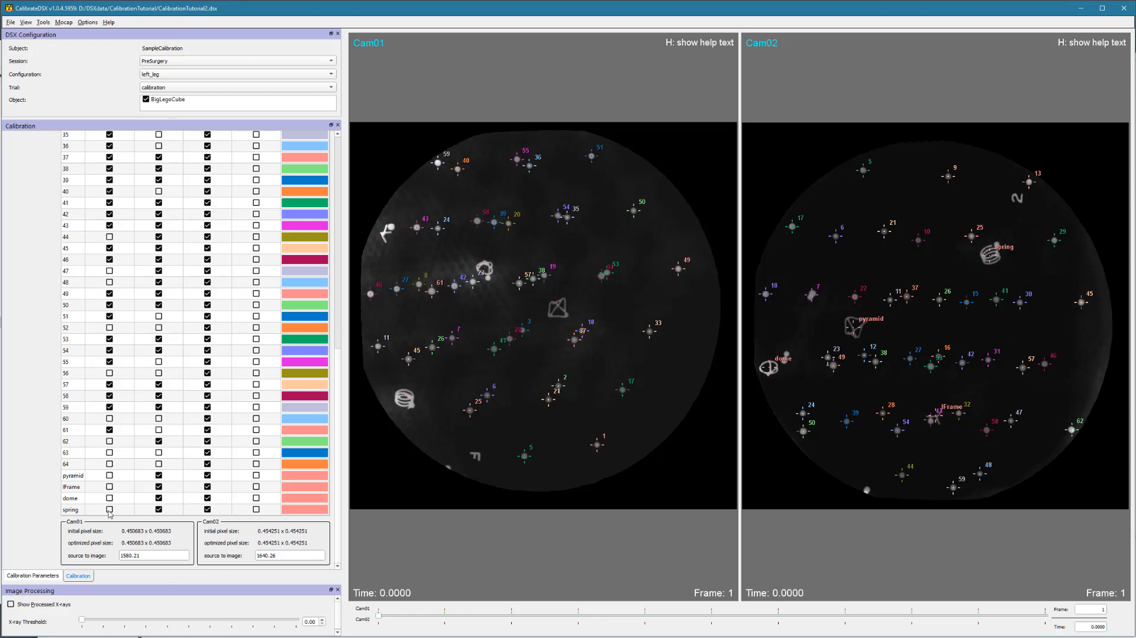
pyautogui.click(159, 509)
pyautogui.click(159, 498)
pyautogui.click(158, 487)
pyautogui.click(159, 475)
# Step: Compute the 3D configuration and review the bead residuals of both cameras beside the Cam01 image
pyautogui.click(42, 24)
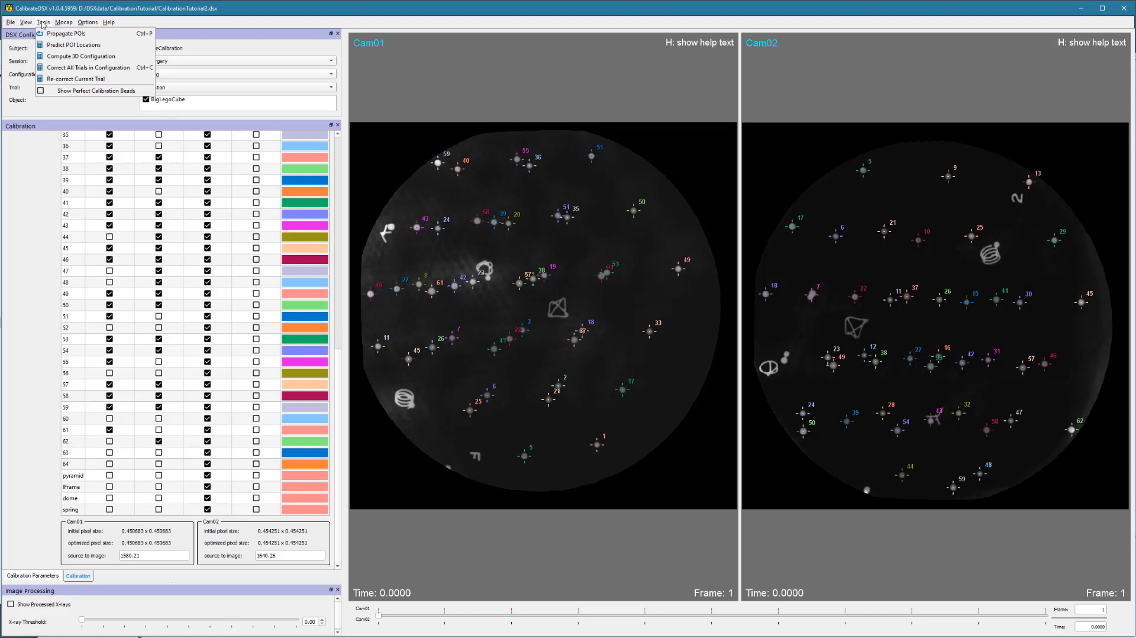
pyautogui.click(50, 57)
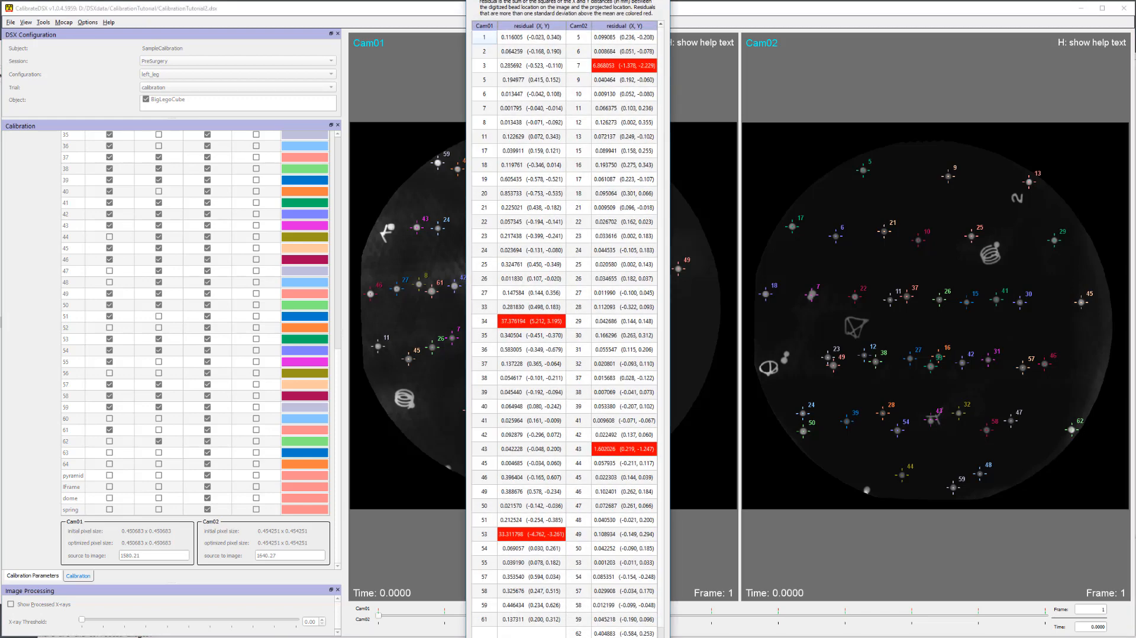
pyautogui.moveTo(568, 0); pyautogui.dragTo(561, 0)
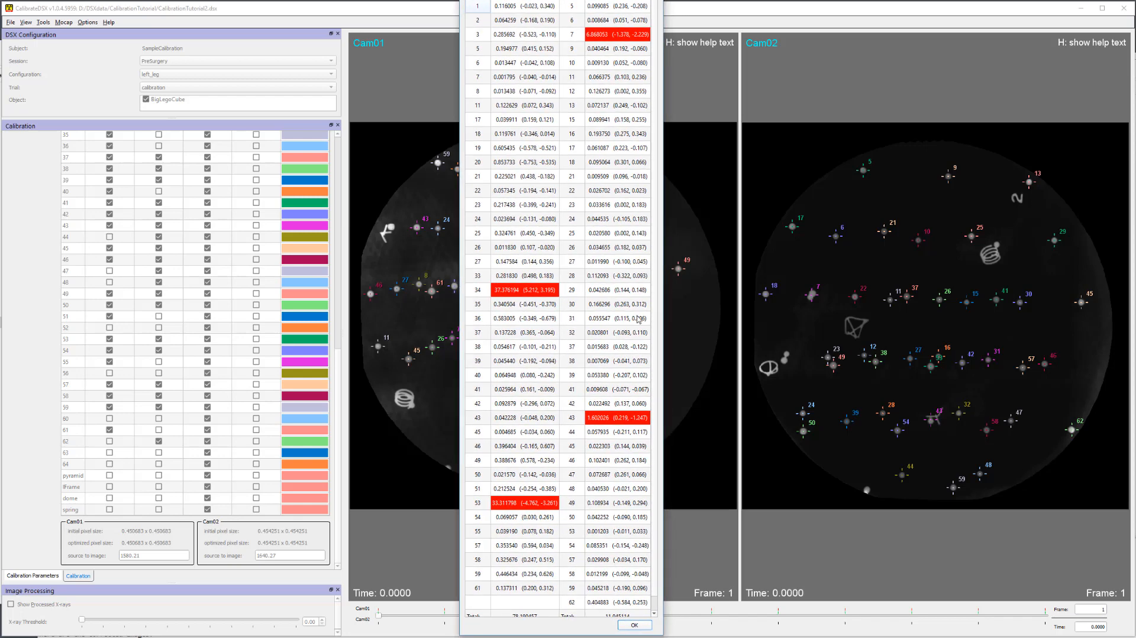
pyautogui.scroll(-1, 656, 382)
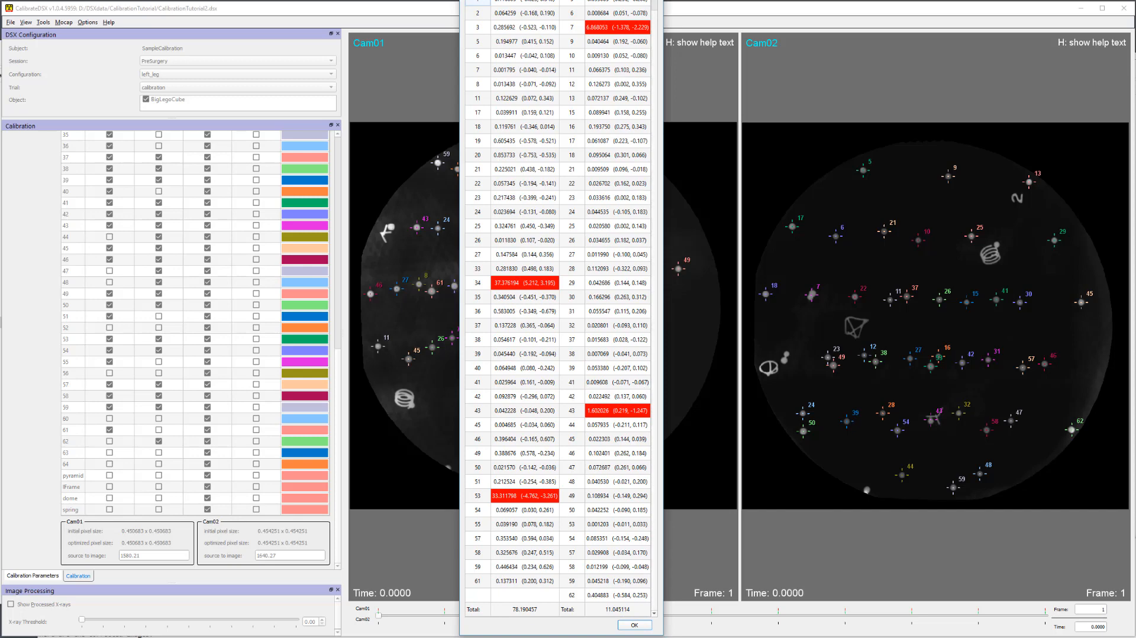
pyautogui.moveTo(561, 0); pyautogui.dragTo(857, 2)
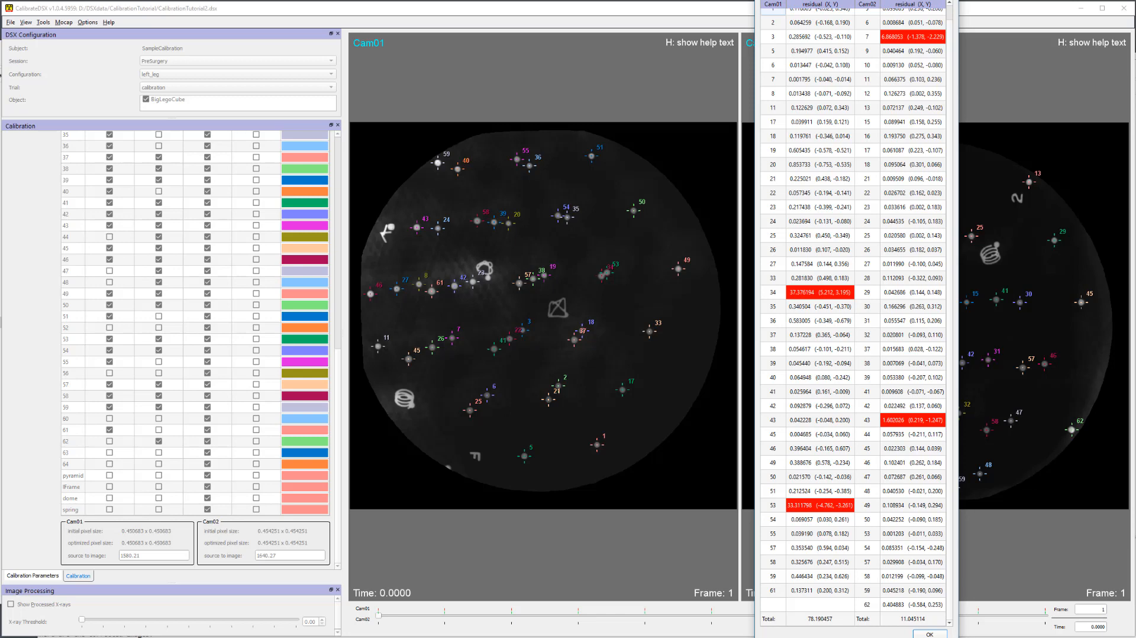
# Step: Clear the digitized points of beads 34 and 53 from the Cam01 view
pyautogui.click(28, 225)
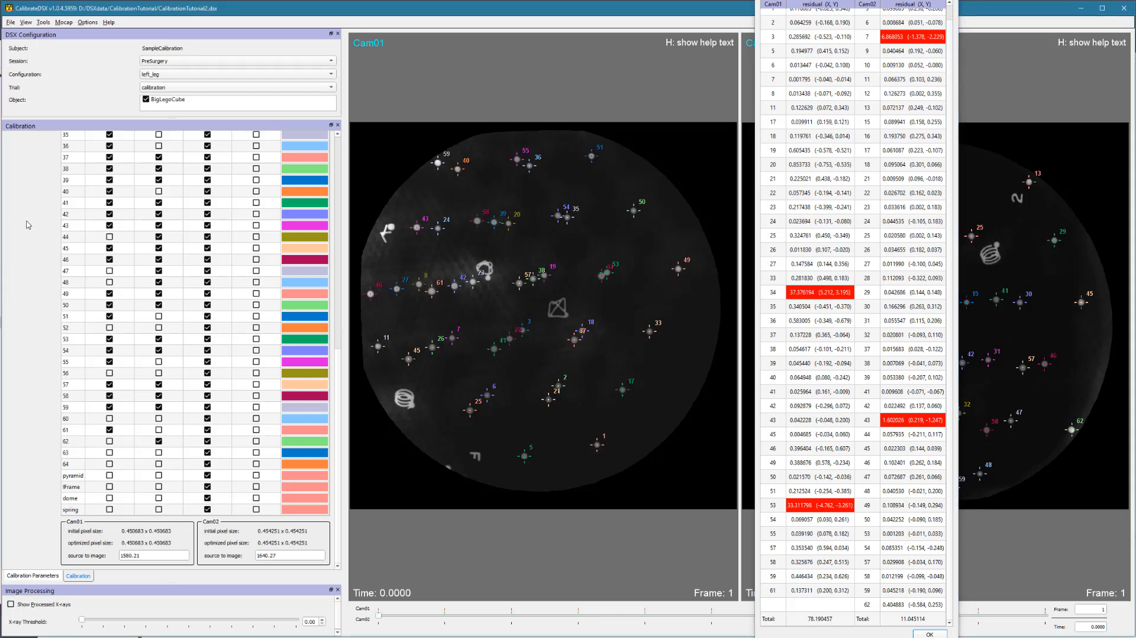
pyautogui.scroll(5, 28, 225)
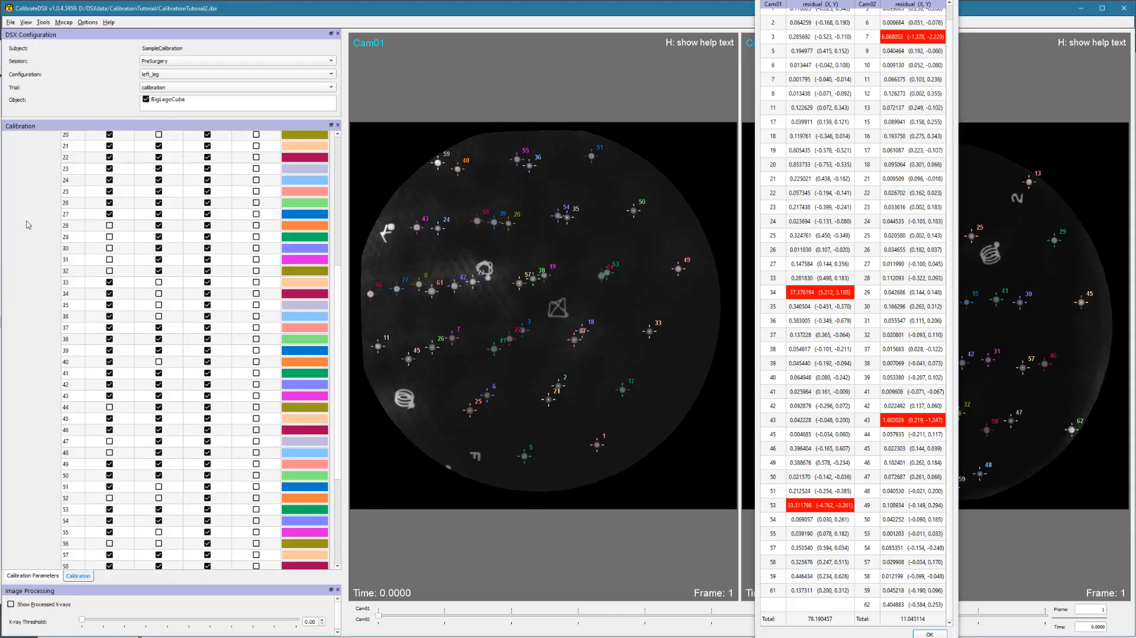
pyautogui.click(110, 294)
pyautogui.scroll(-3, 46, 356)
pyautogui.scroll(-1, 45, 357)
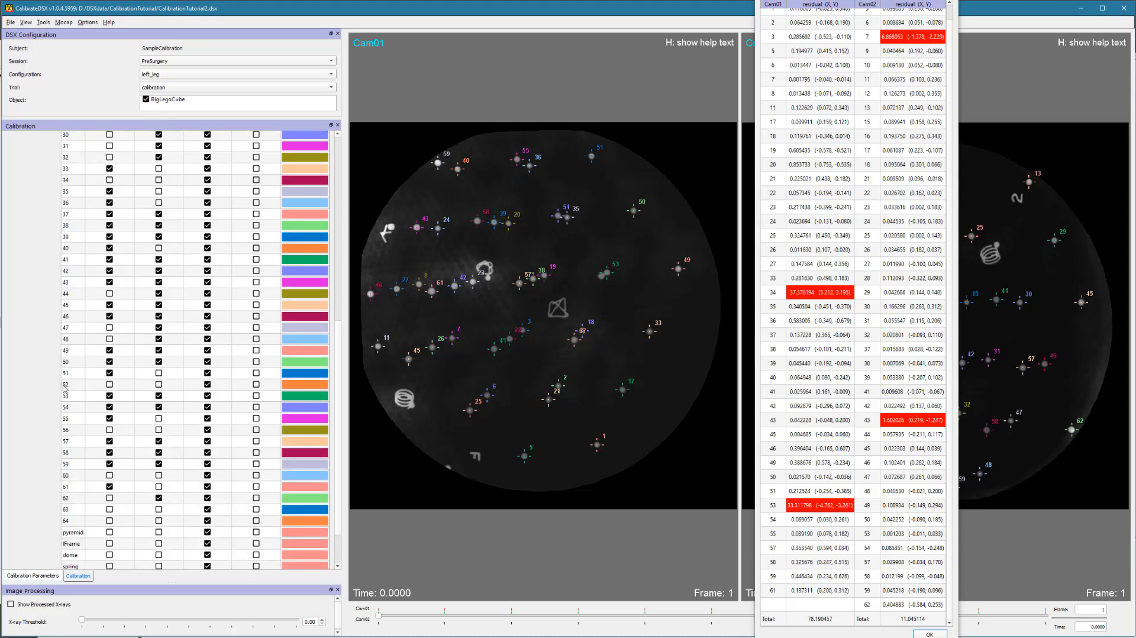
pyautogui.click(110, 396)
# Step: Move the residuals list off the Cam02 image and clear bead 7 from the Cam02 view
pyautogui.moveTo(852, 0); pyautogui.dragTo(620, 0)
pyautogui.moveTo(747, 171); pyautogui.dragTo(785, 279)
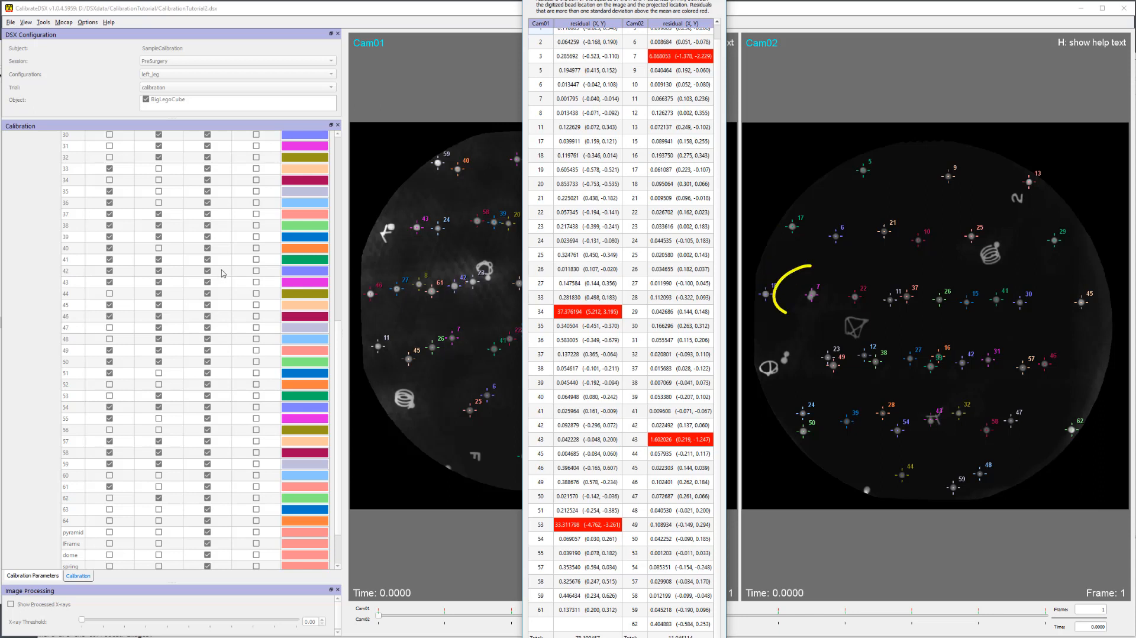
pyautogui.click(32, 242)
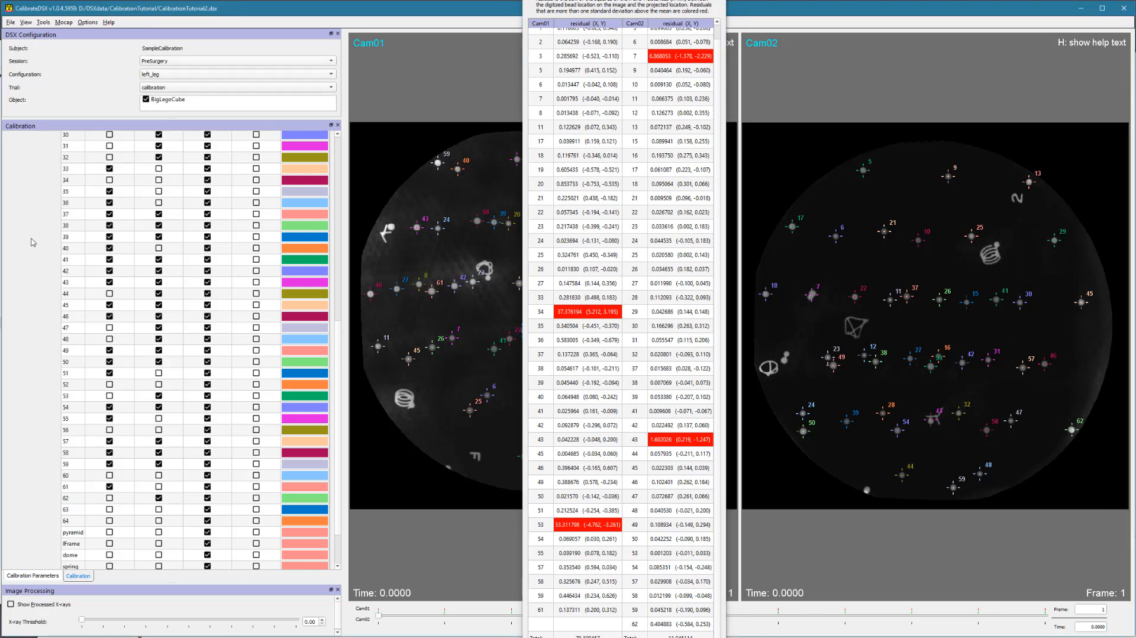
pyautogui.scroll(7, 32, 242)
pyautogui.scroll(3, 33, 241)
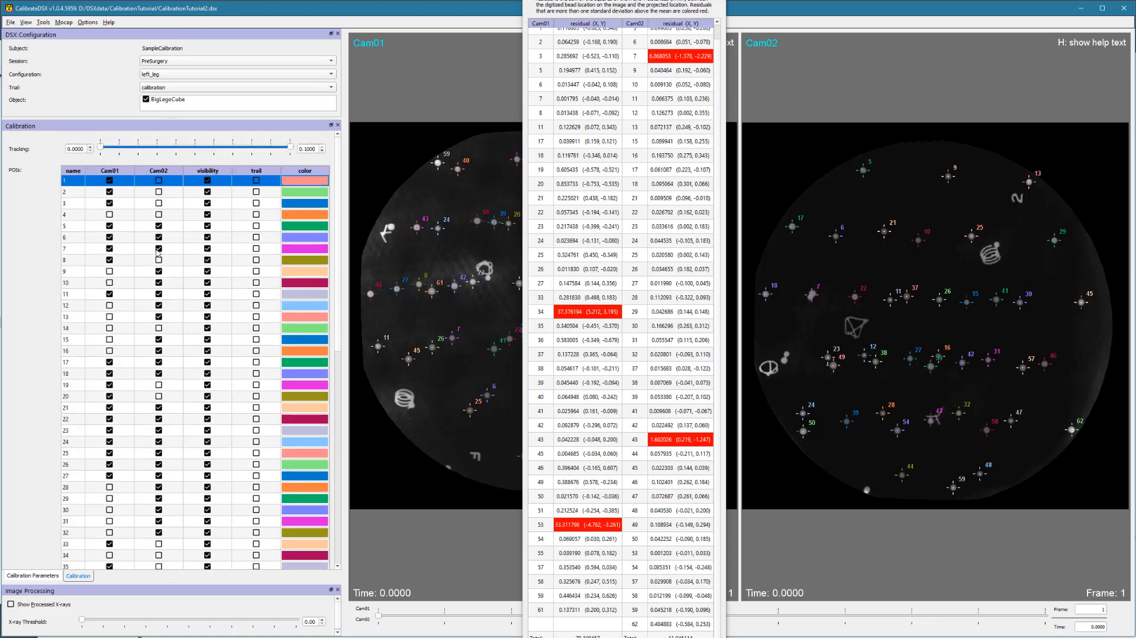
pyautogui.click(159, 249)
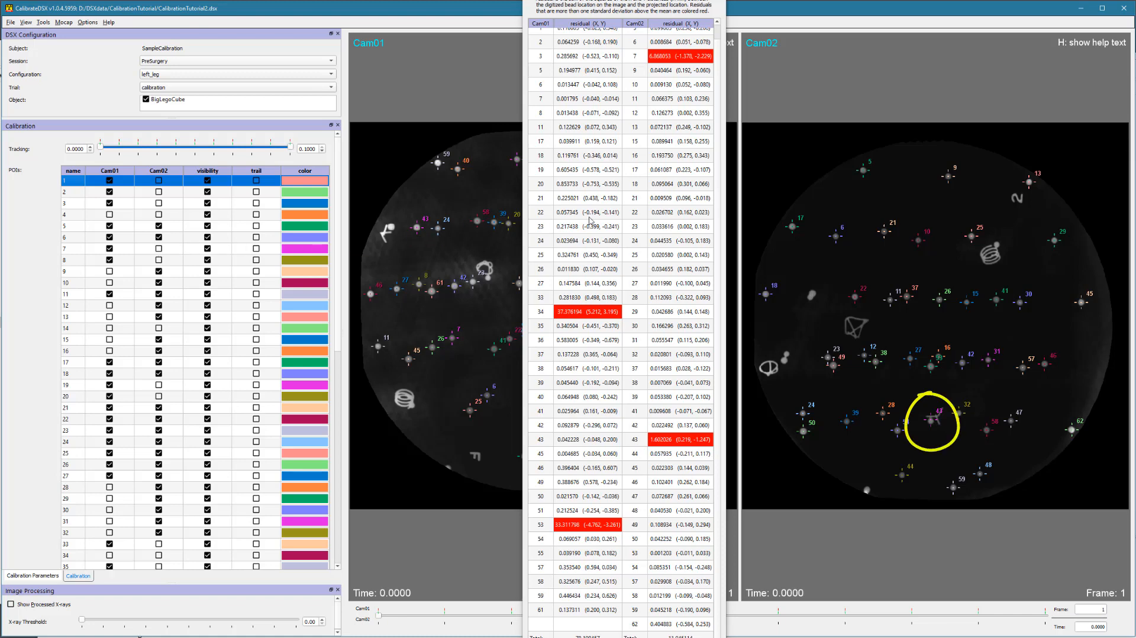
# Step: Inspect bead 43 in Cam02 where it overlaps a reference marker, clear it from that view, and close the residuals list
pyautogui.scroll(3, 938, 439)
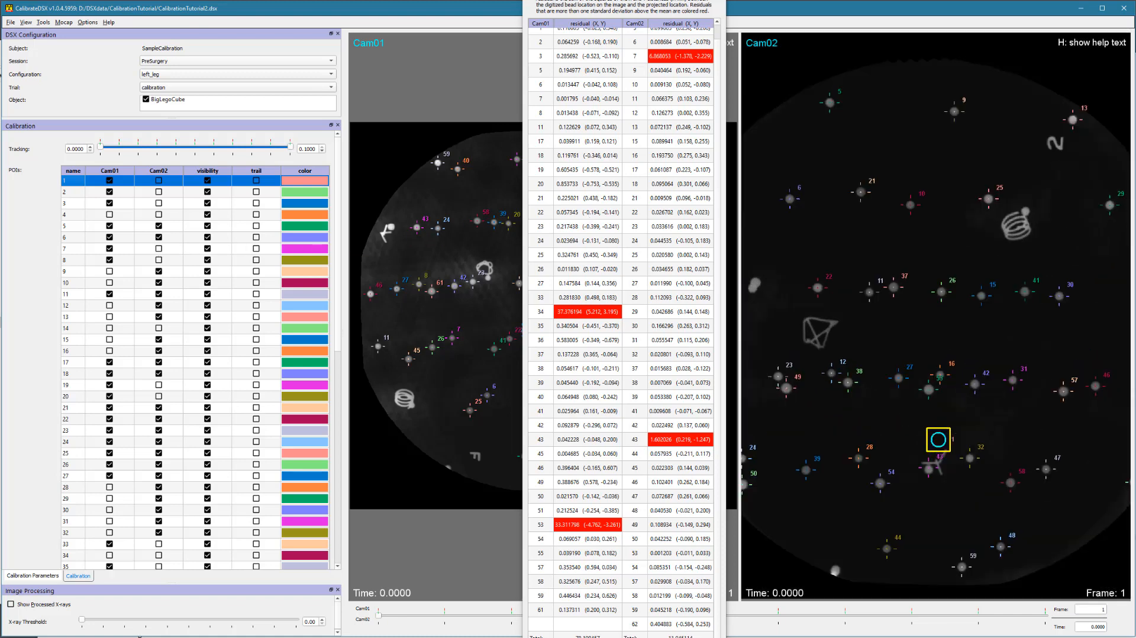
pyautogui.scroll(5, 835, 318)
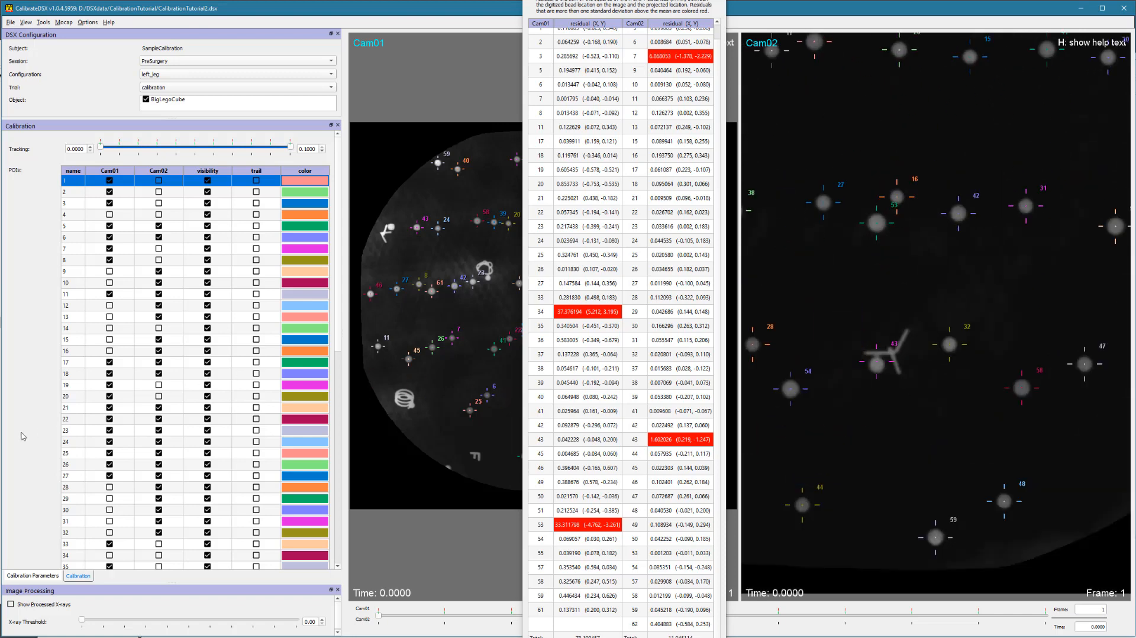
pyautogui.scroll(-3, 23, 436)
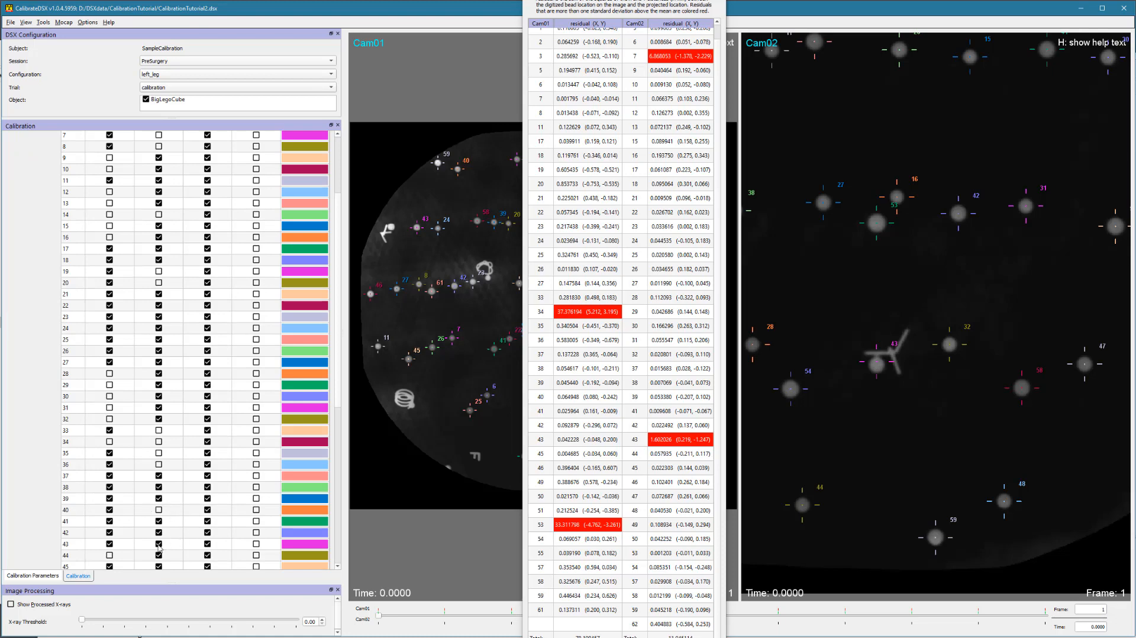
pyautogui.click(159, 544)
pyautogui.press('Escape')
pyautogui.press('r')
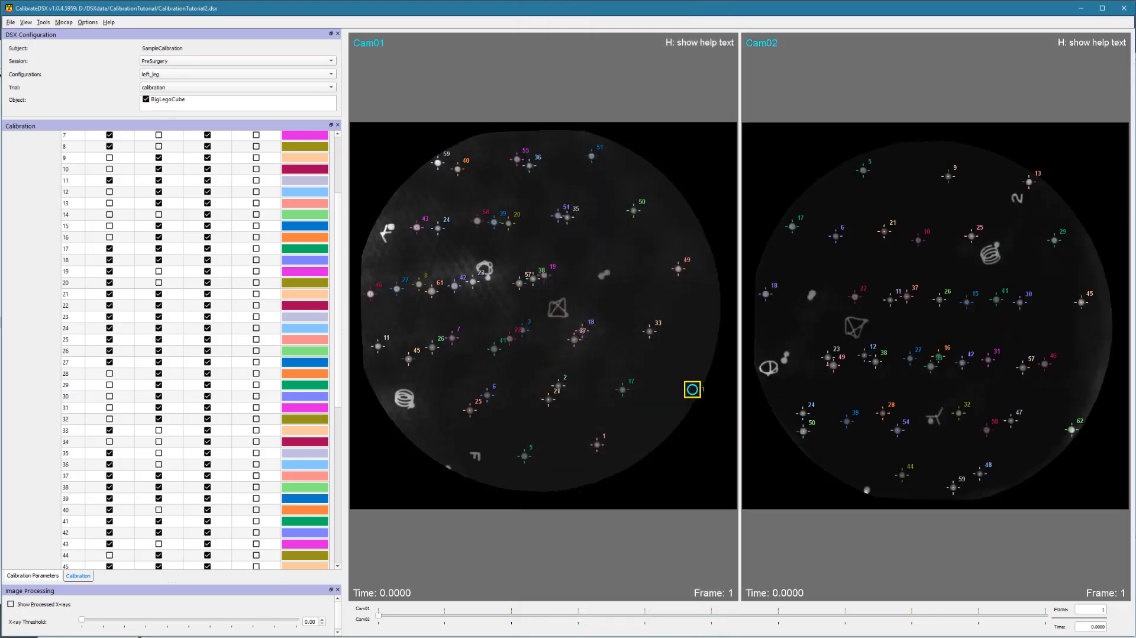
# Step: Recompute the 3D configuration without the cleared beads, review the new residuals of both cameras, and close the list
pyautogui.click(43, 23)
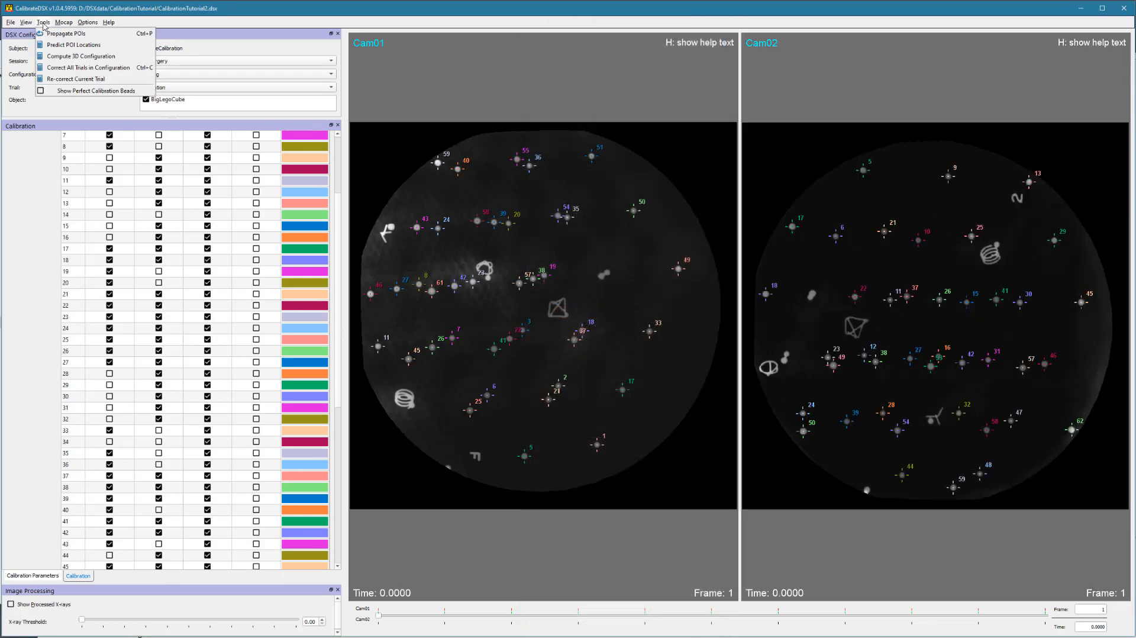
pyautogui.click(47, 57)
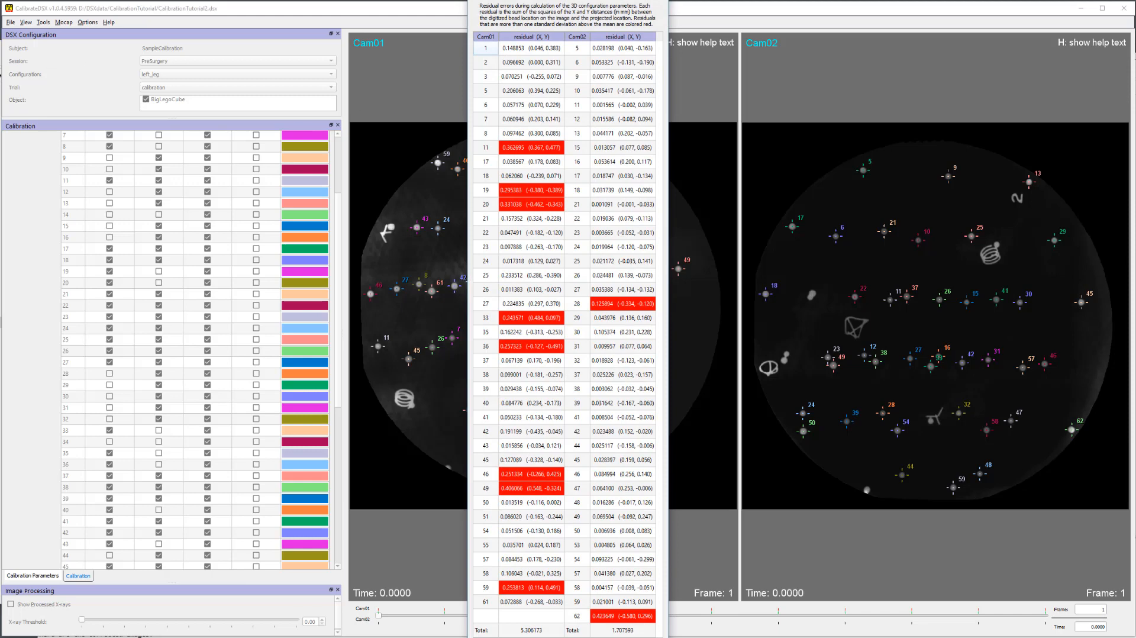
pyautogui.moveTo(568, 2); pyautogui.dragTo(569, 0)
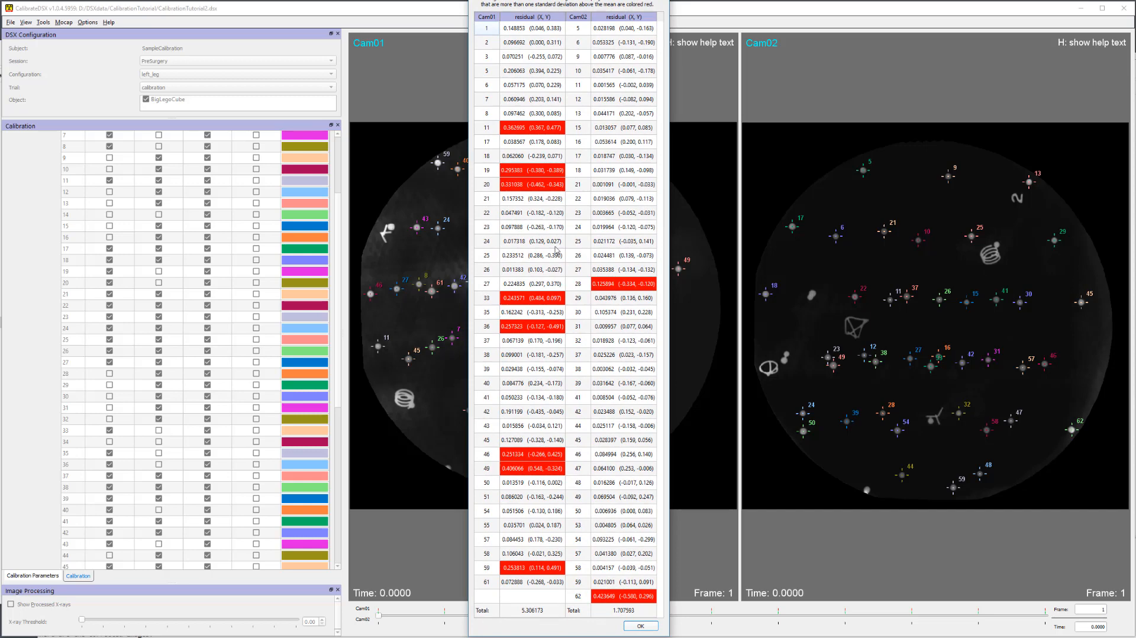
pyautogui.click(638, 627)
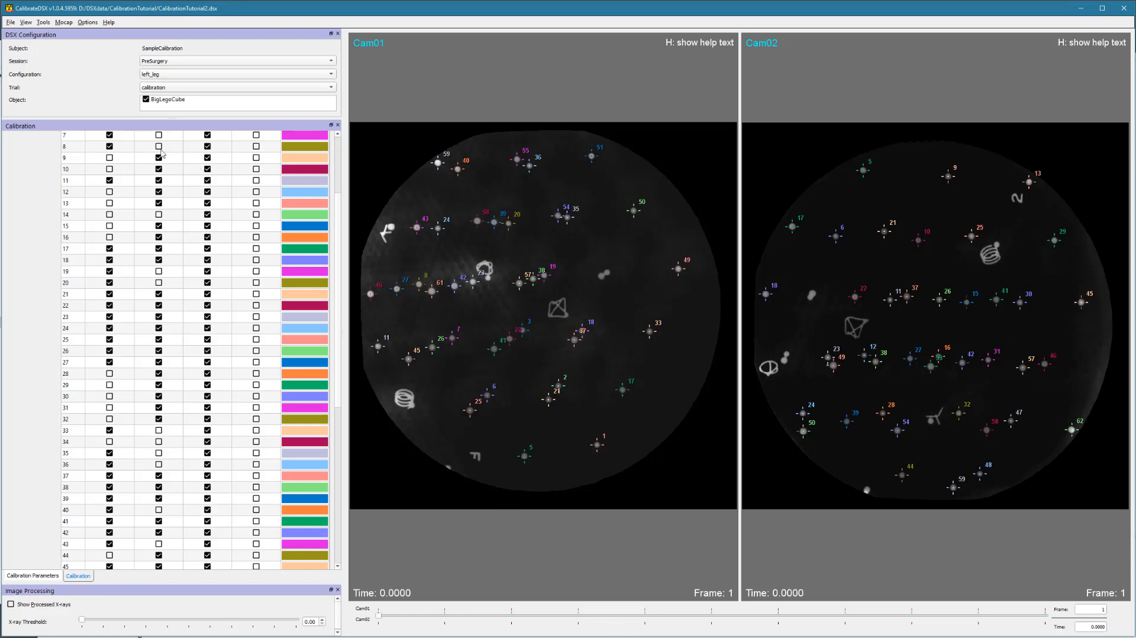
# Step: Show the perfect calibration beads, examine the two overlapping beads 34 and 53 in Cam01, and hide the perfect beads again
pyautogui.click(42, 26)
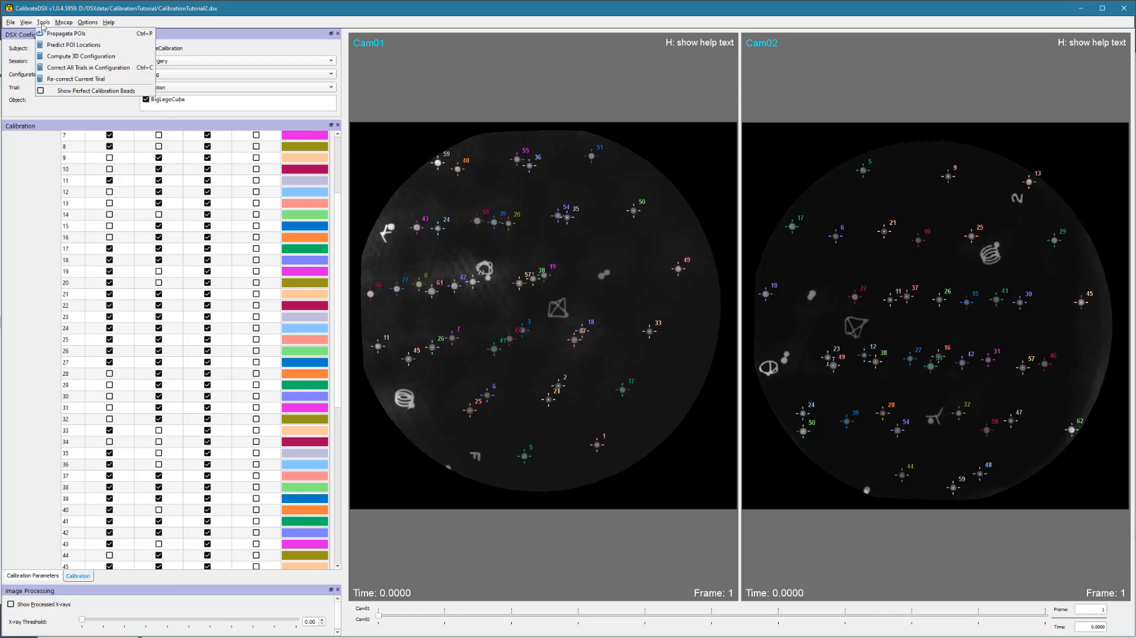
pyautogui.click(57, 91)
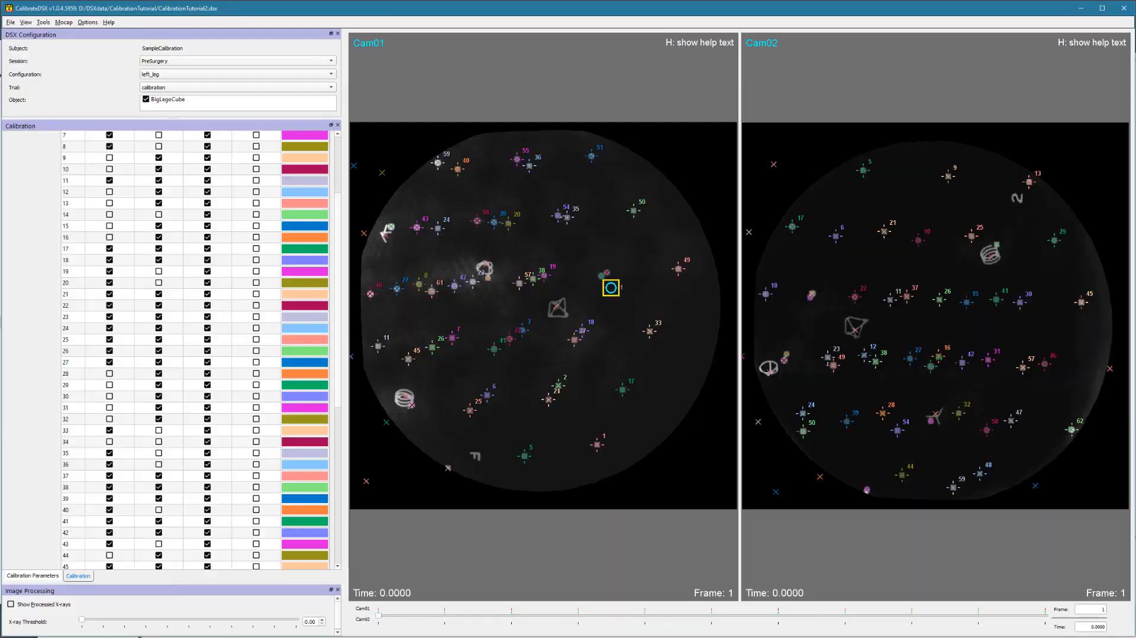
pyautogui.scroll(3, 619, 275)
pyautogui.scroll(4, 663, 277)
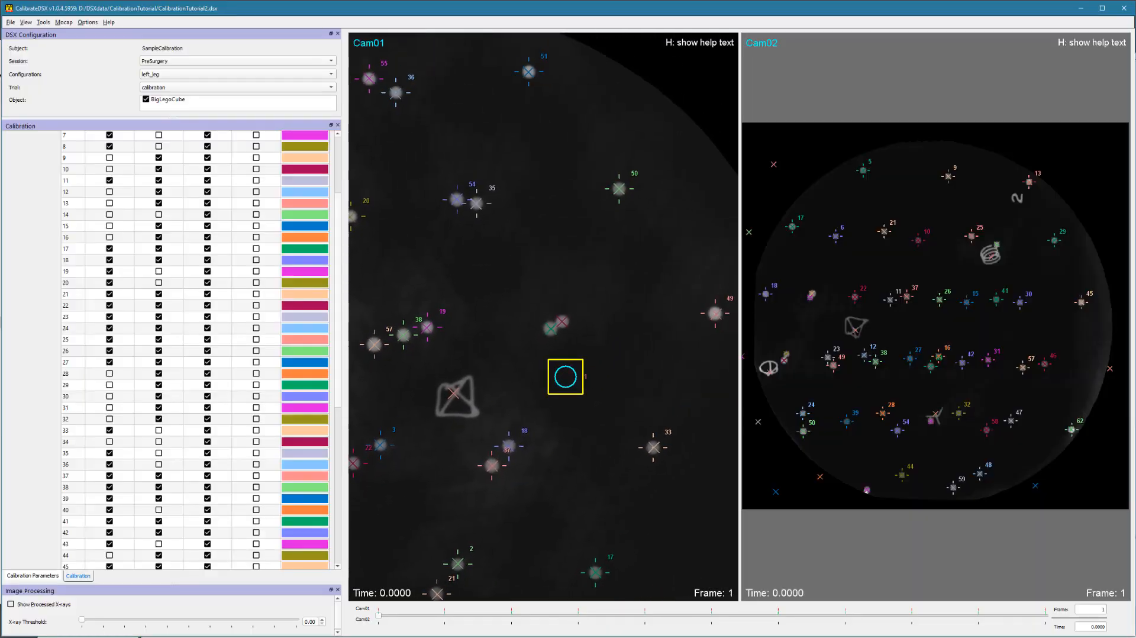
pyautogui.moveTo(663, 334); pyautogui.dragTo(471, 434)
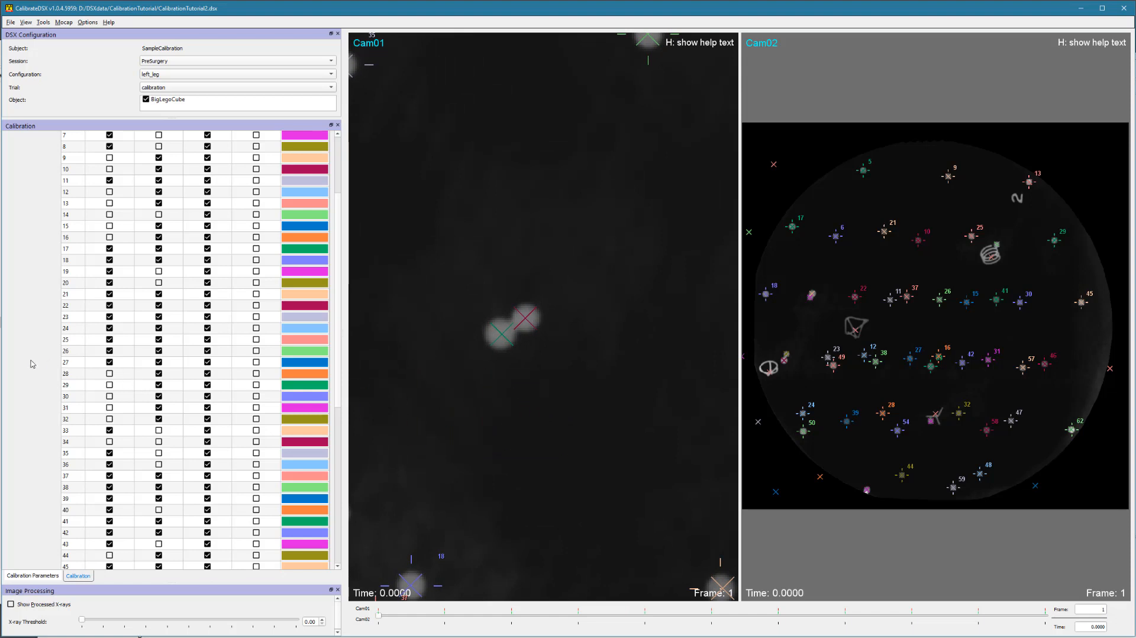
pyautogui.scroll(-3, 33, 364)
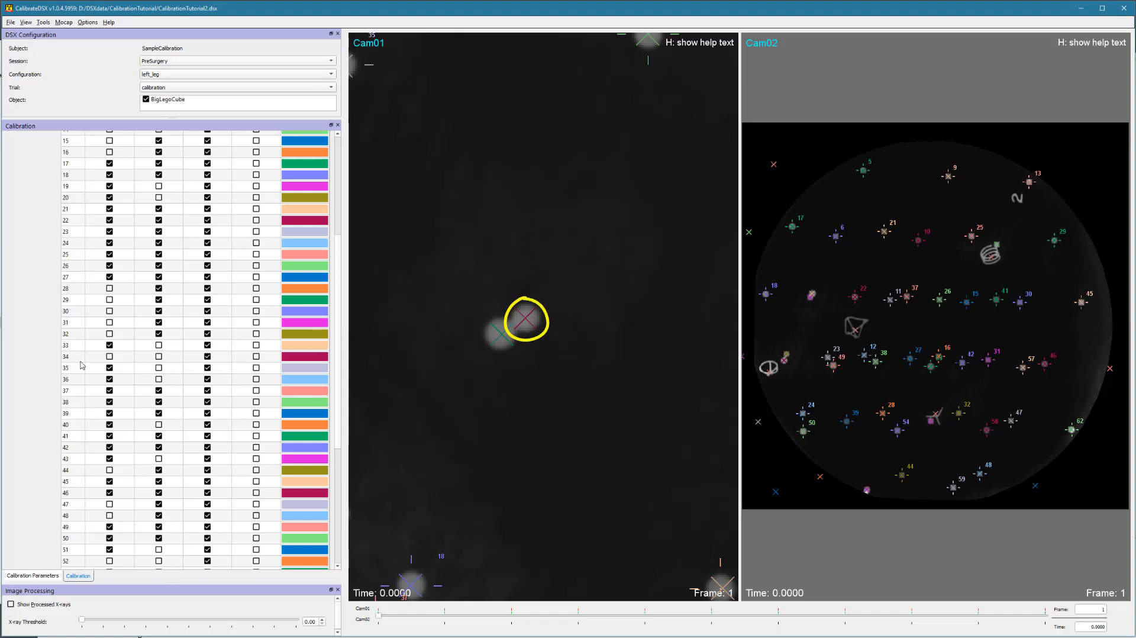
pyautogui.click(44, 23)
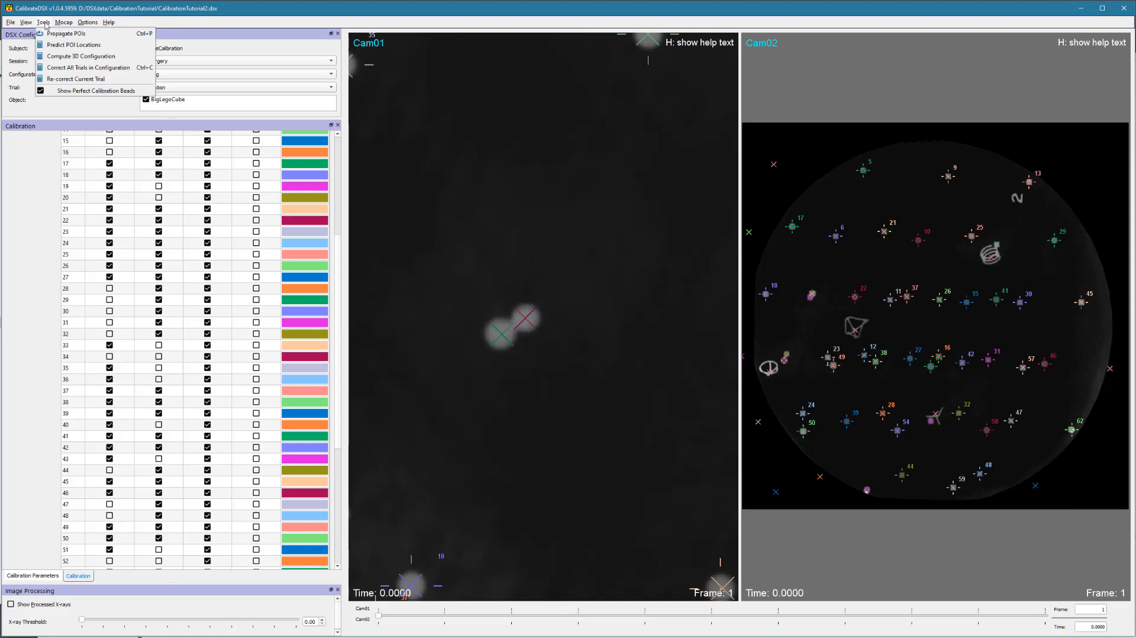
pyautogui.click(64, 91)
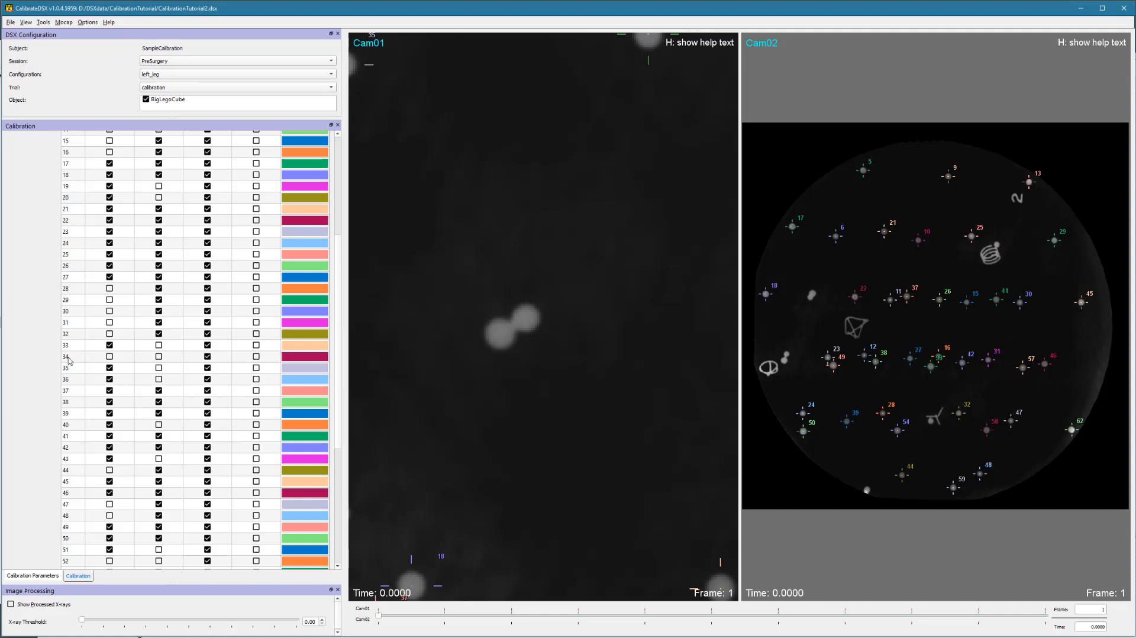
# Step: Select bead 34 for digitizing and reduce the POI scale to 0.80 and the click search factor to 1.00
pyautogui.click(102, 355)
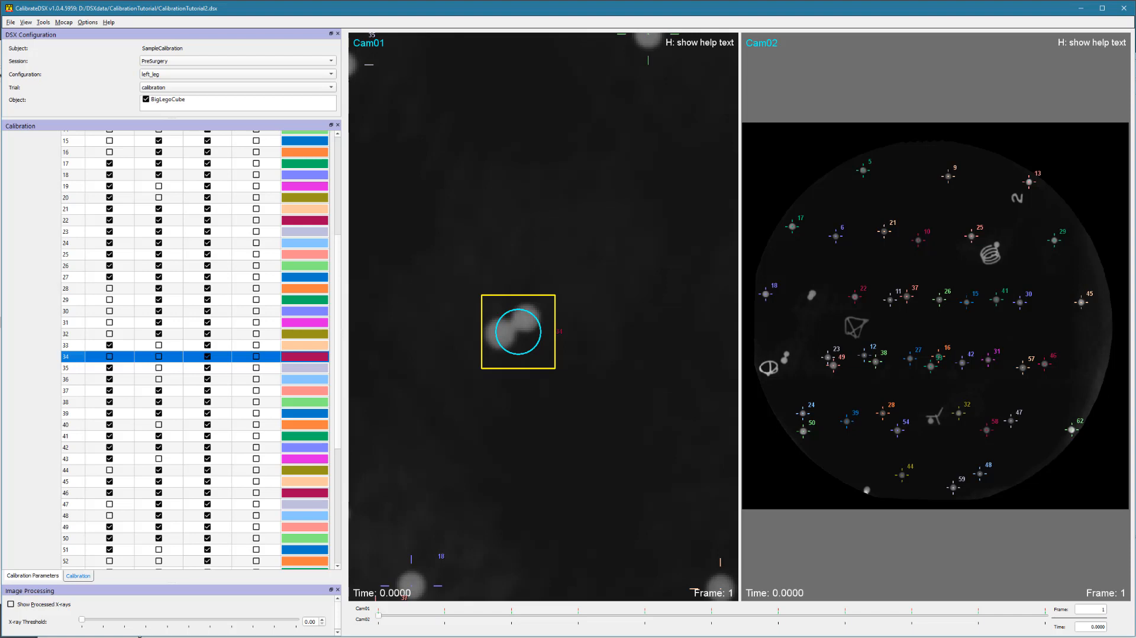
pyautogui.click(52, 575)
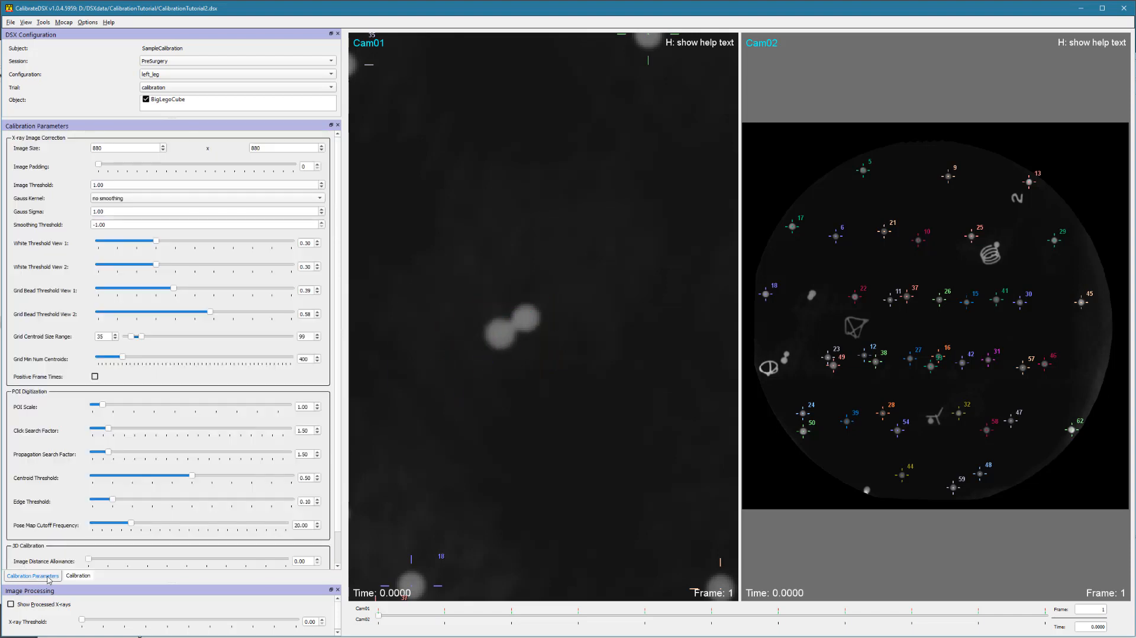
pyautogui.click(317, 410)
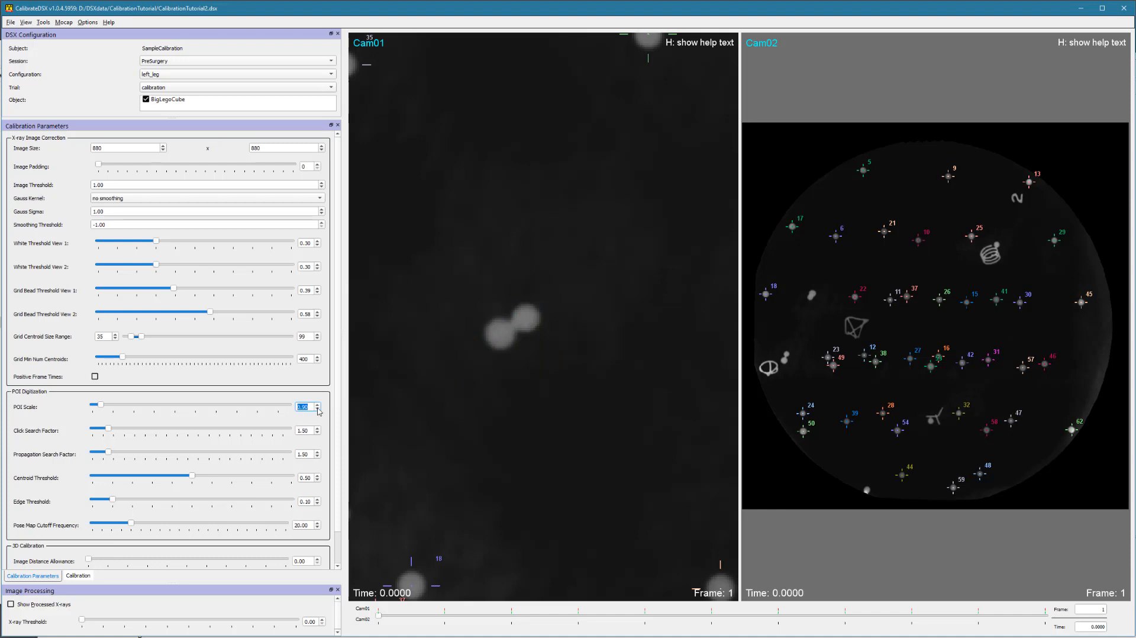
pyautogui.click(318, 410)
pyautogui.click(318, 433)
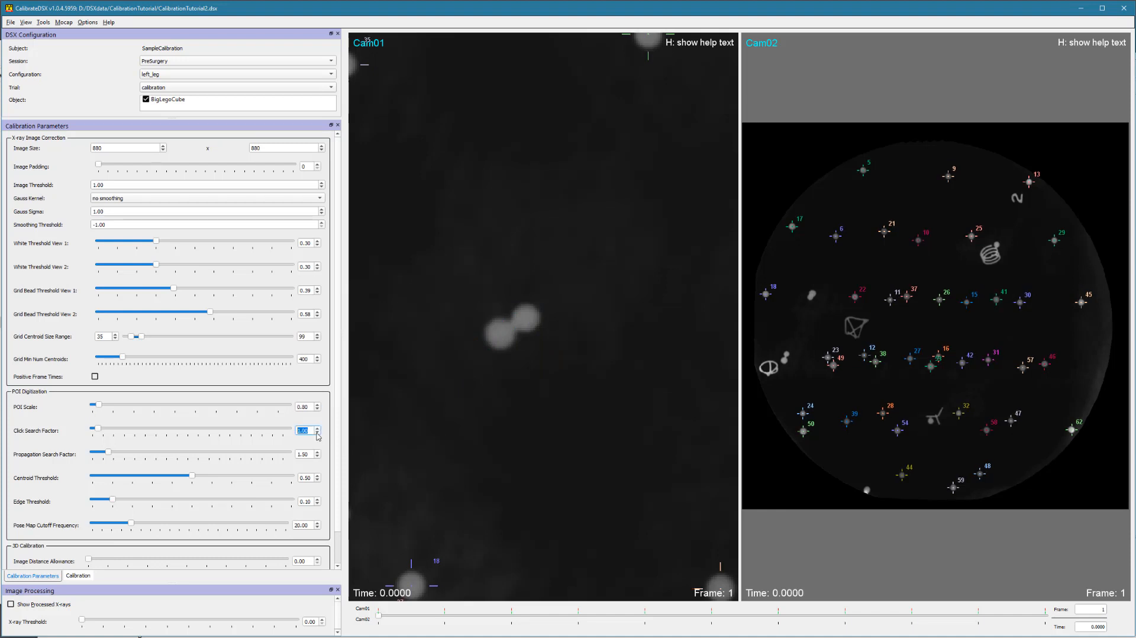
# Step: Digitize bead 34 in Cam01 on the smaller, upper-right bead of the overlapping pair
pyautogui.click(533, 316)
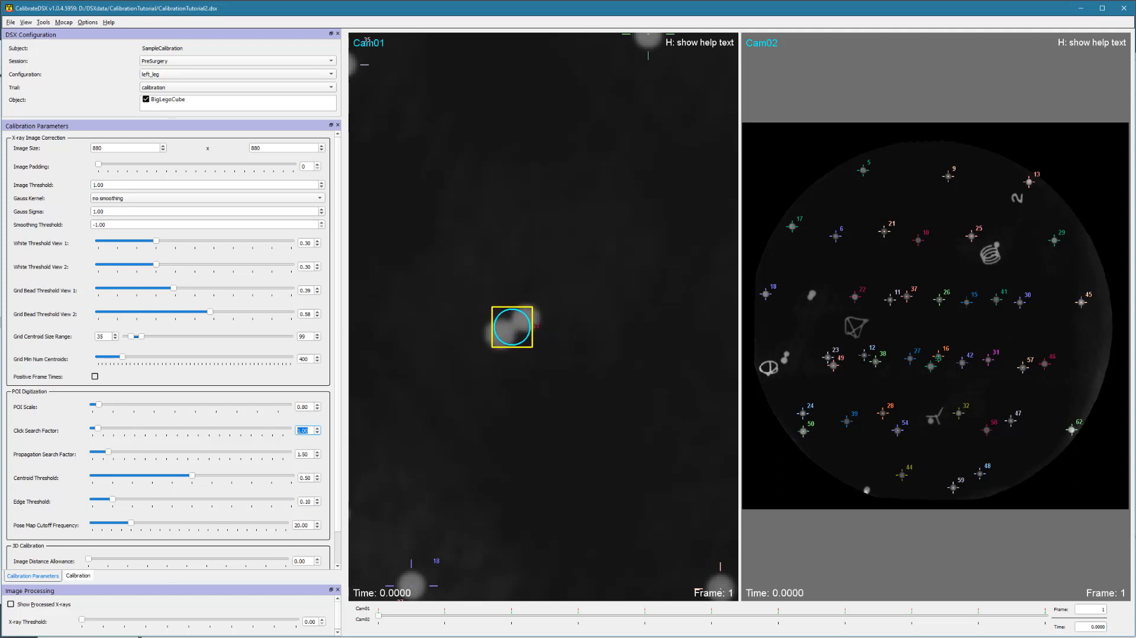
pyautogui.click(79, 575)
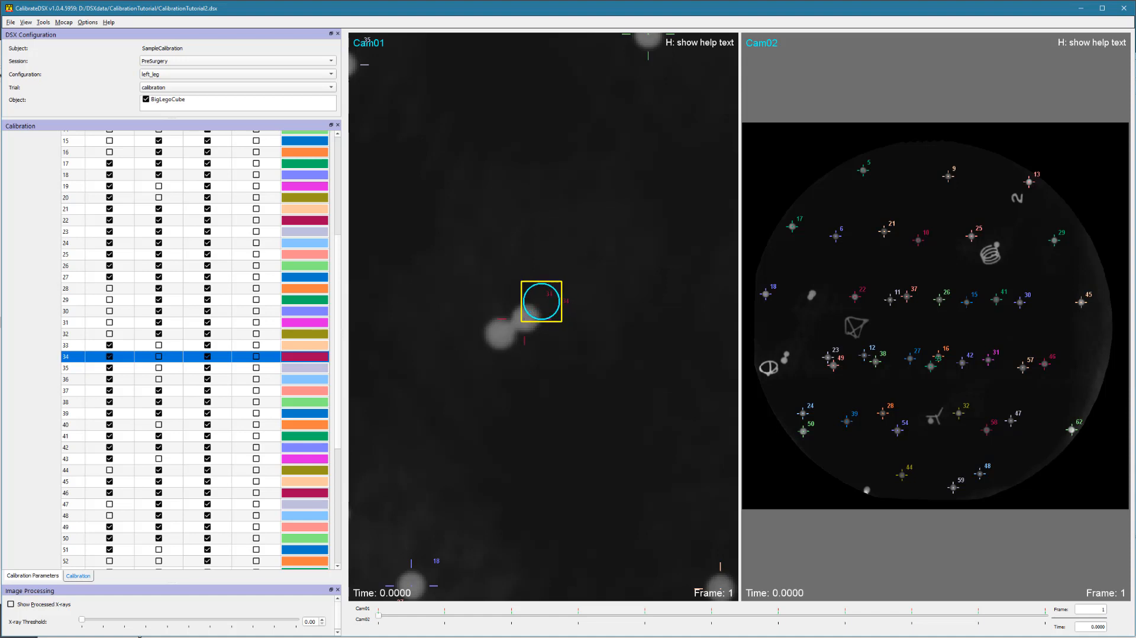
pyautogui.click(524, 319)
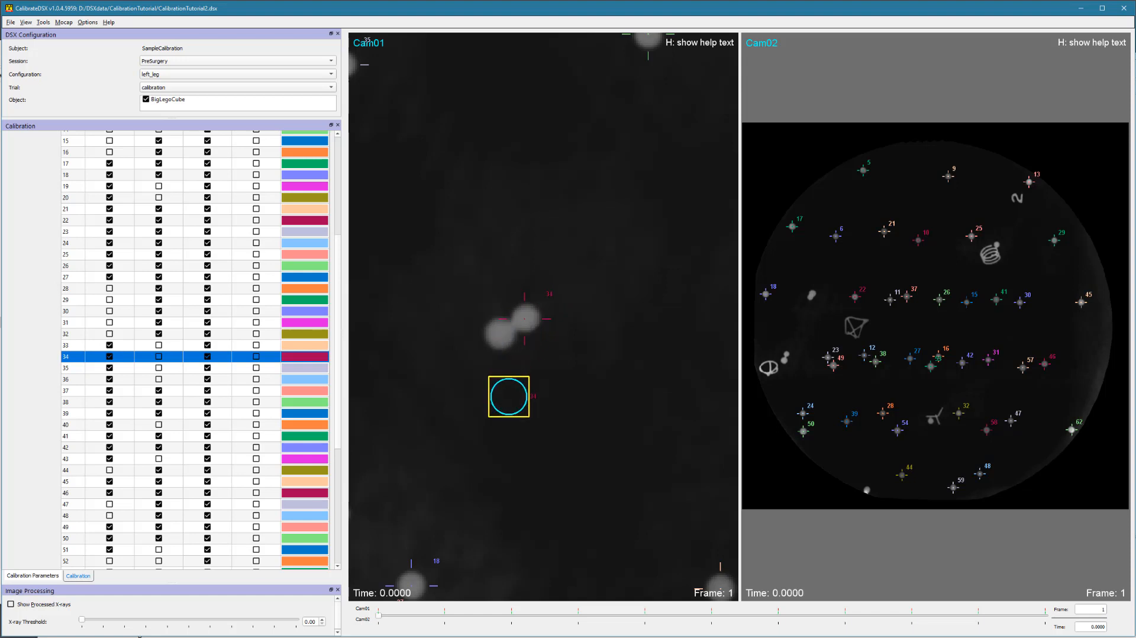
# Step: Digitize bead 53 in Cam01 on the larger, lower-left bead of the overlapping pair and restore the full view
pyautogui.scroll(1, 520, 330)
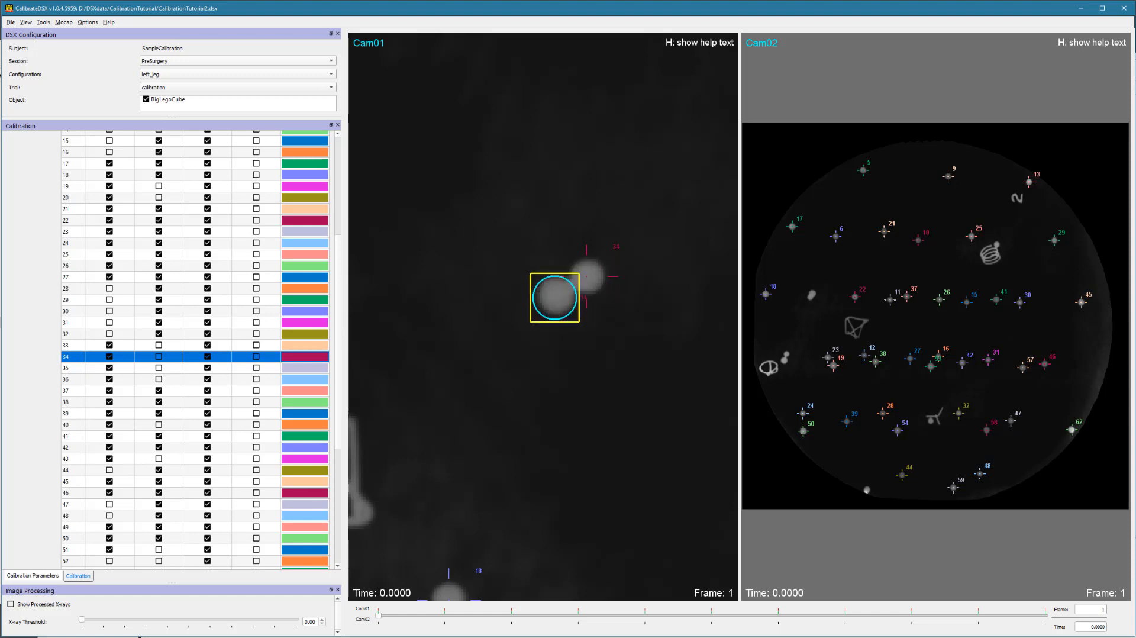
pyautogui.scroll(-5, 196, 447)
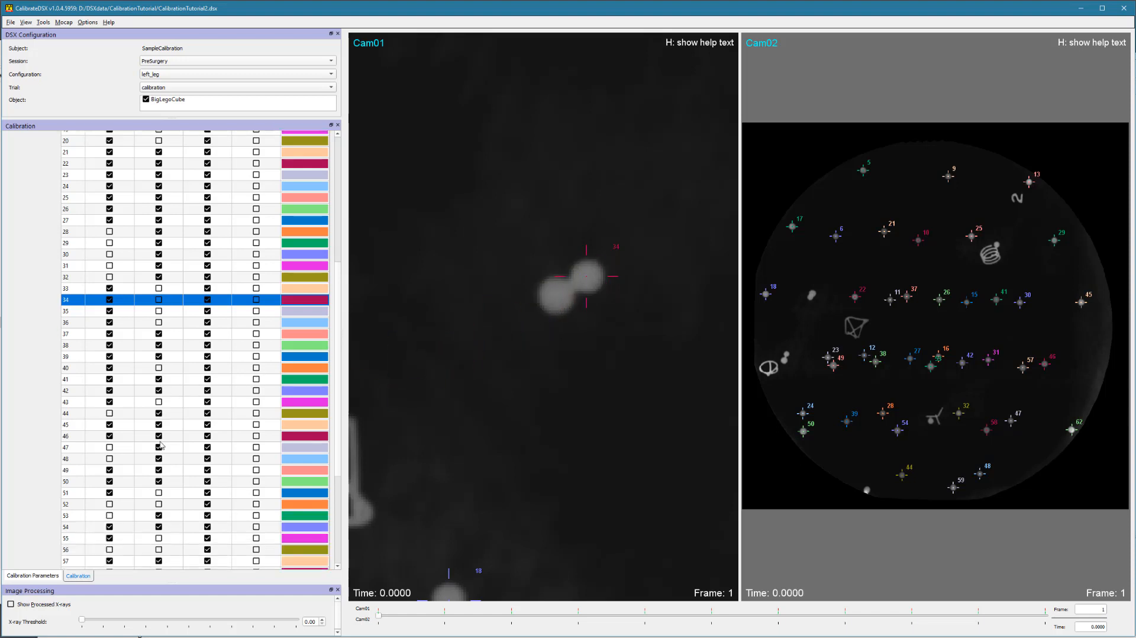
pyautogui.click(70, 402)
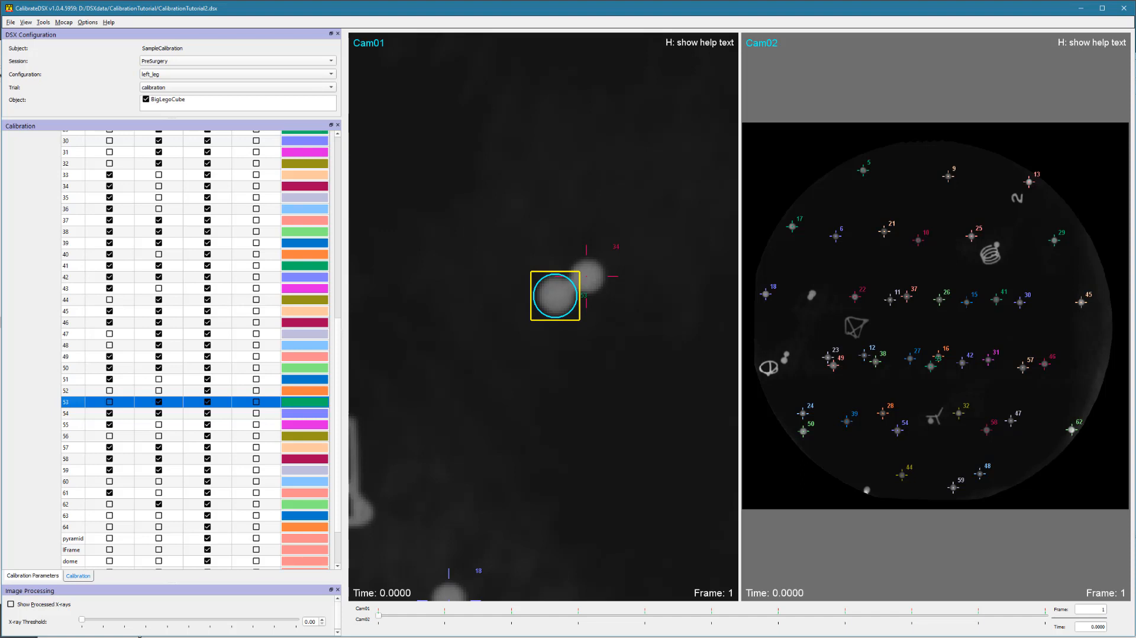
pyautogui.click(555, 296)
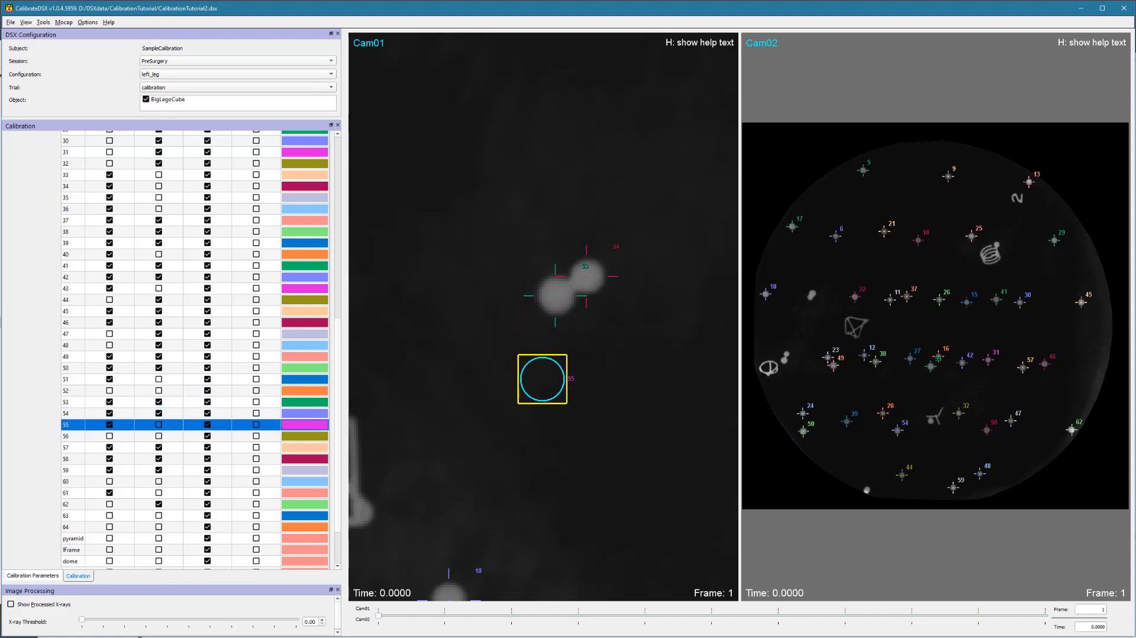
pyautogui.press('r')
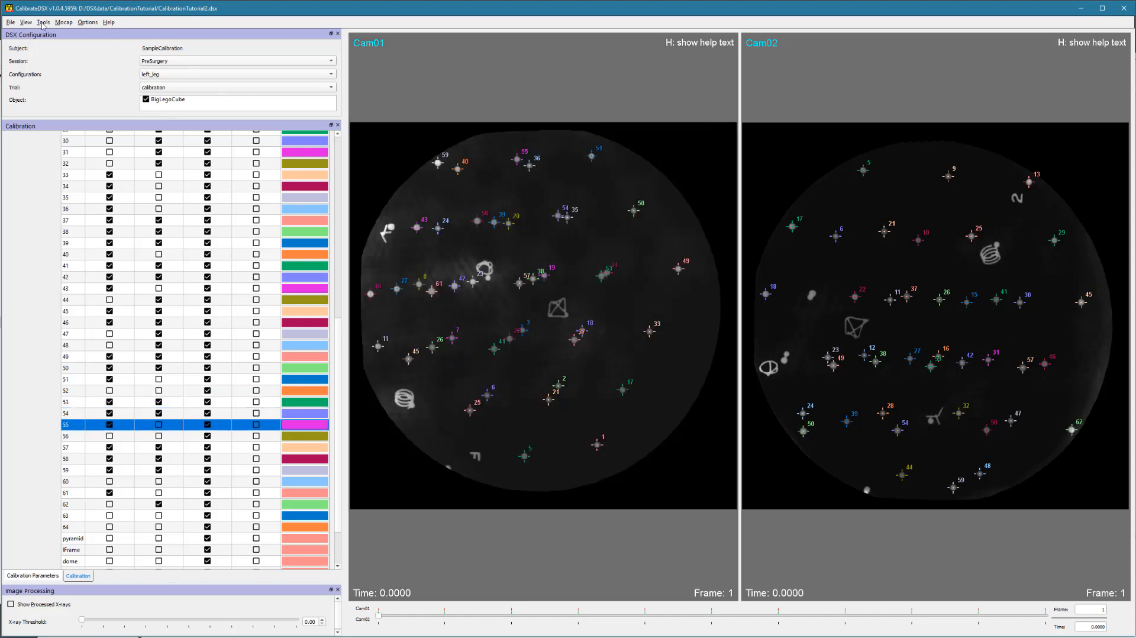
# Step: Compute the 3D configuration with the redigitized beads 34 and 53, and review the residuals for both cameras
pyautogui.click(42, 24)
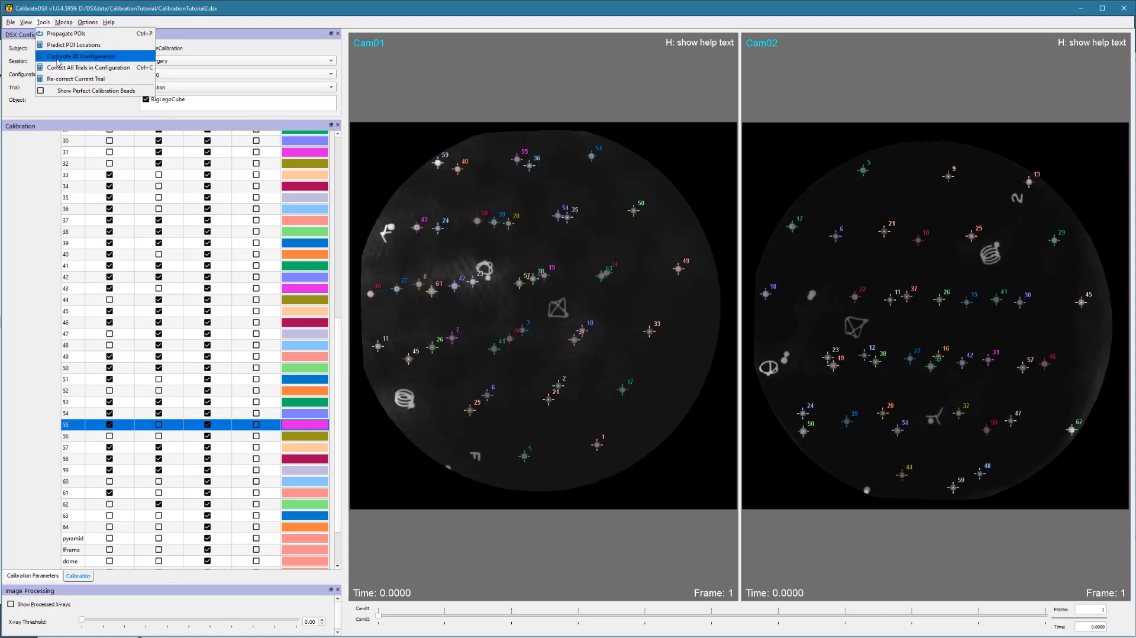
pyautogui.click(59, 63)
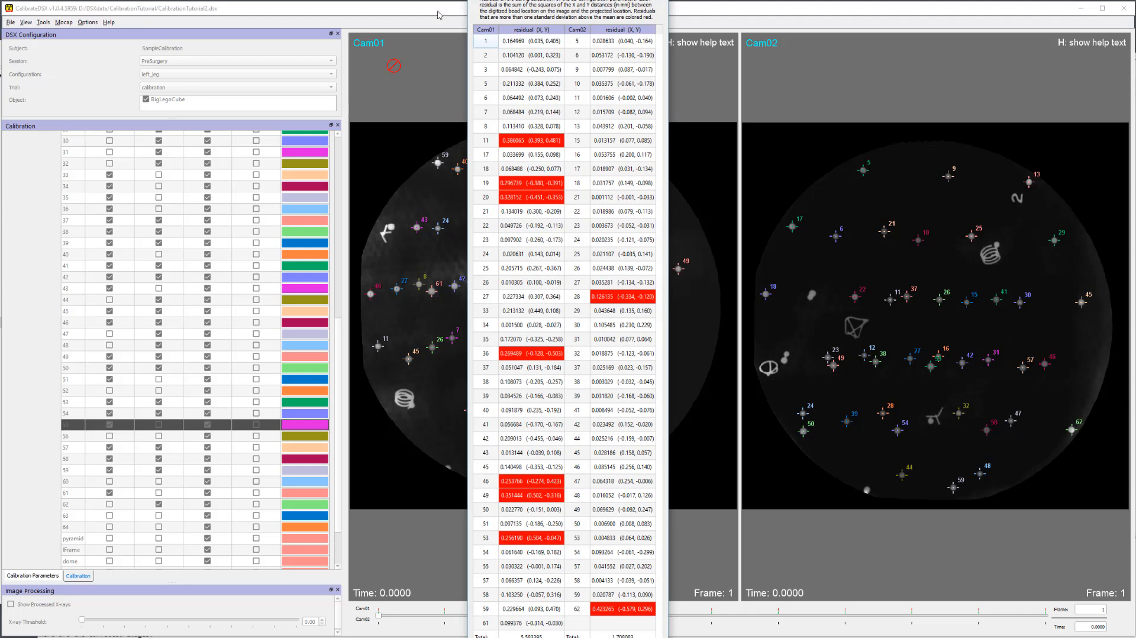
pyautogui.moveTo(568, 2); pyautogui.dragTo(571, 0)
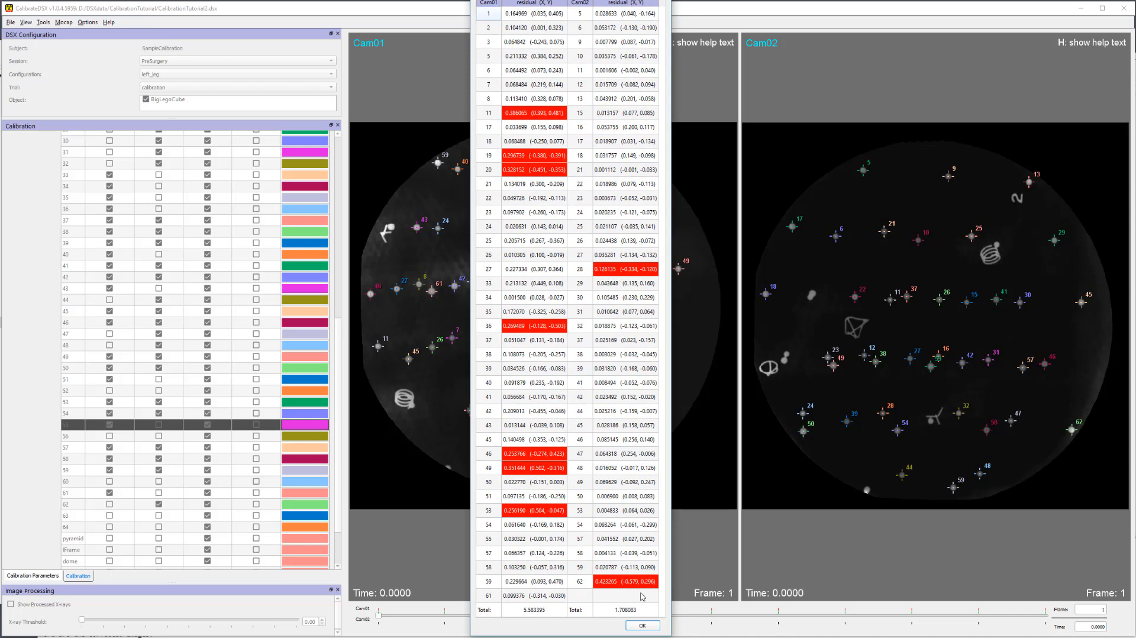
pyautogui.click(641, 626)
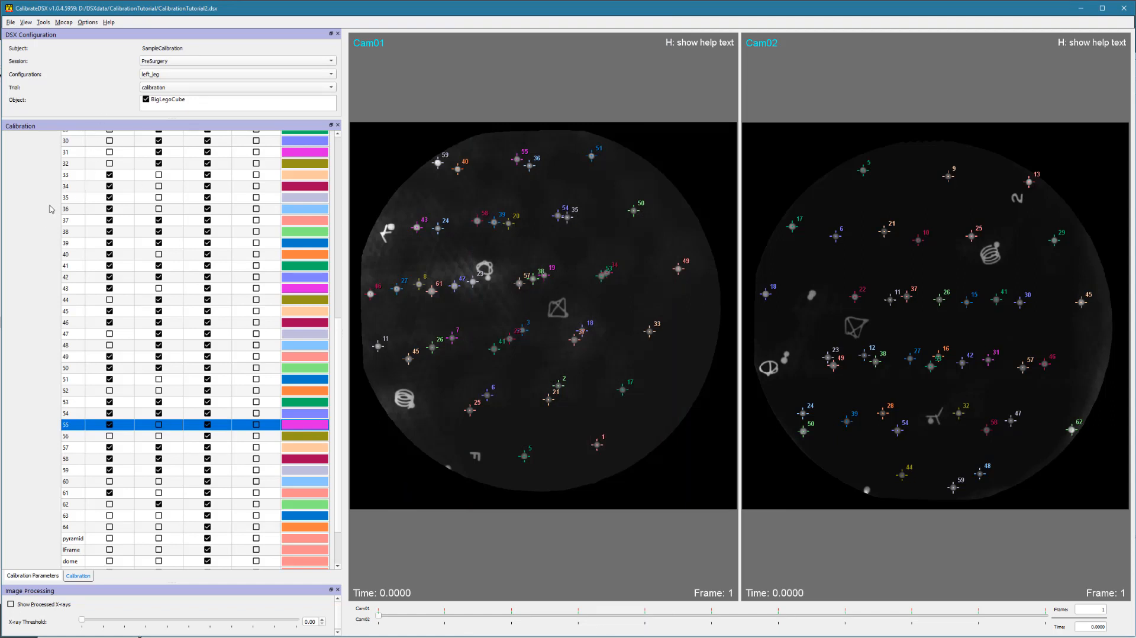
# Step: Propagate the digitized POIs through the calibration trial's frames and return to frame 1
pyautogui.scroll(10, 33, 220)
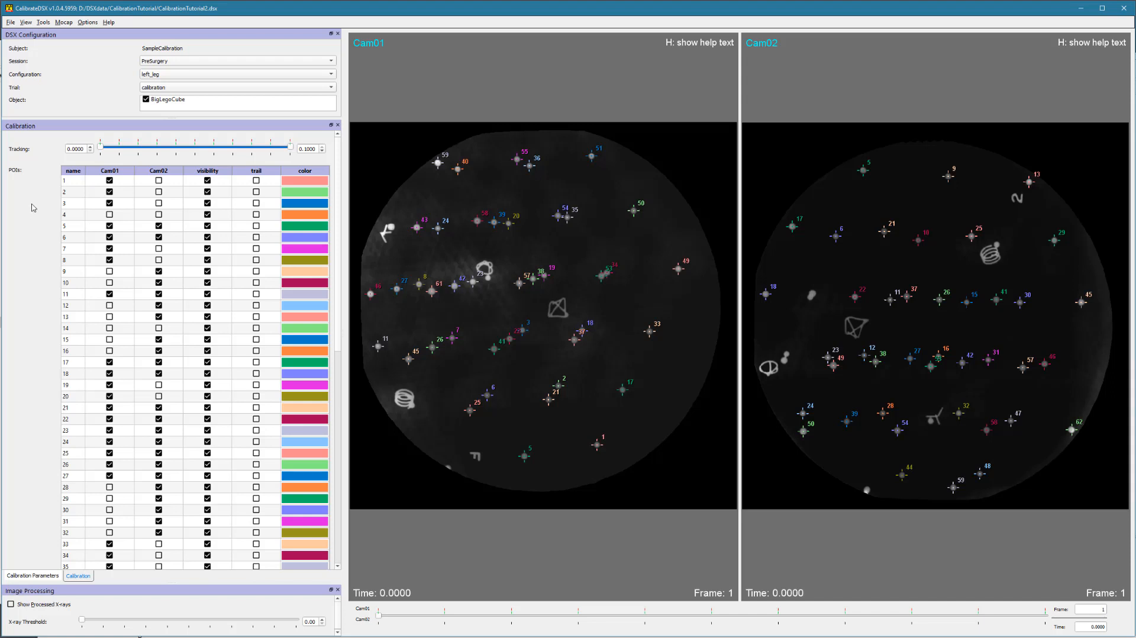
pyautogui.click(43, 22)
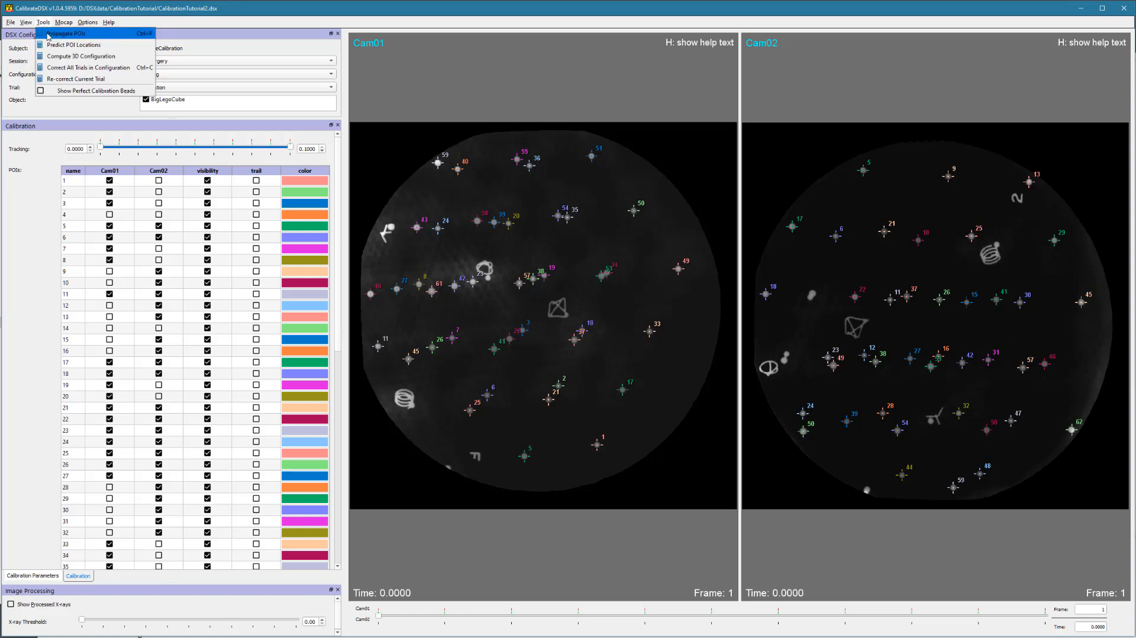
pyautogui.click(65, 34)
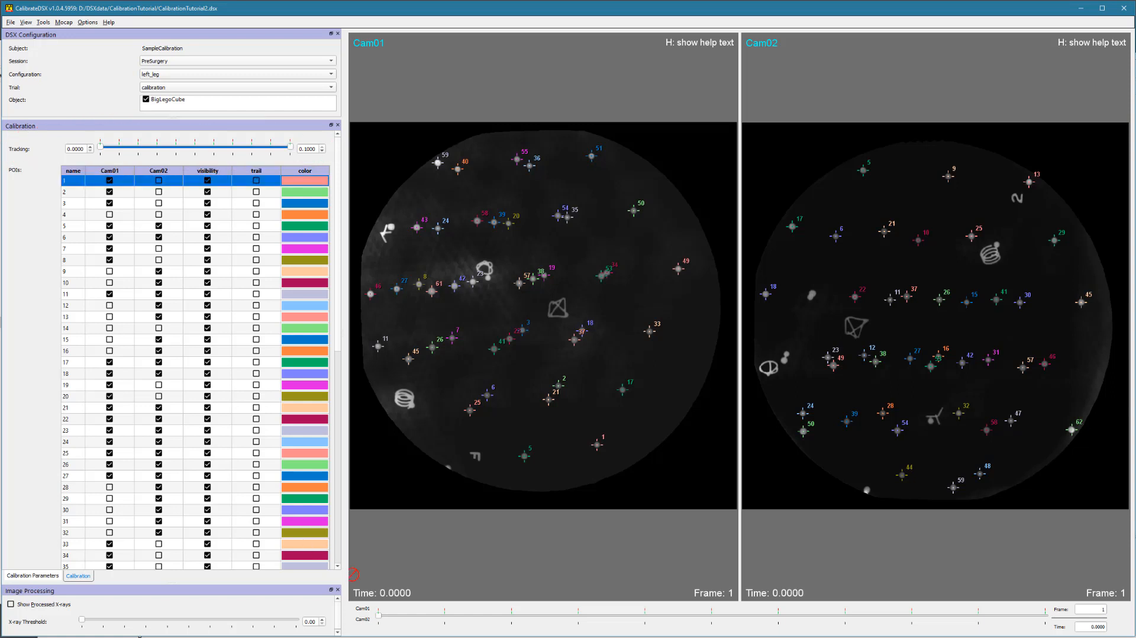
pyautogui.moveTo(386, 620)
pyautogui.mouseDown()
pyautogui.moveTo(1036, 636)
pyautogui.moveTo(369, 636)
pyautogui.mouseUp()
# Step: Recompute the 3D configuration using the propagated beads and check the residual report
pyautogui.click(43, 23)
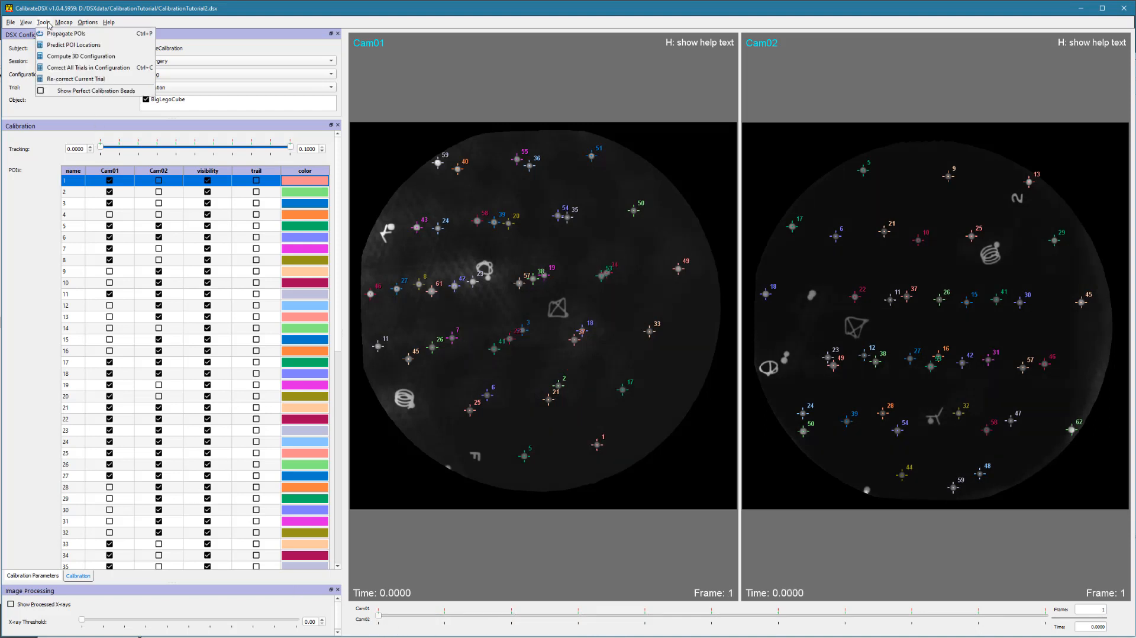
pyautogui.click(49, 58)
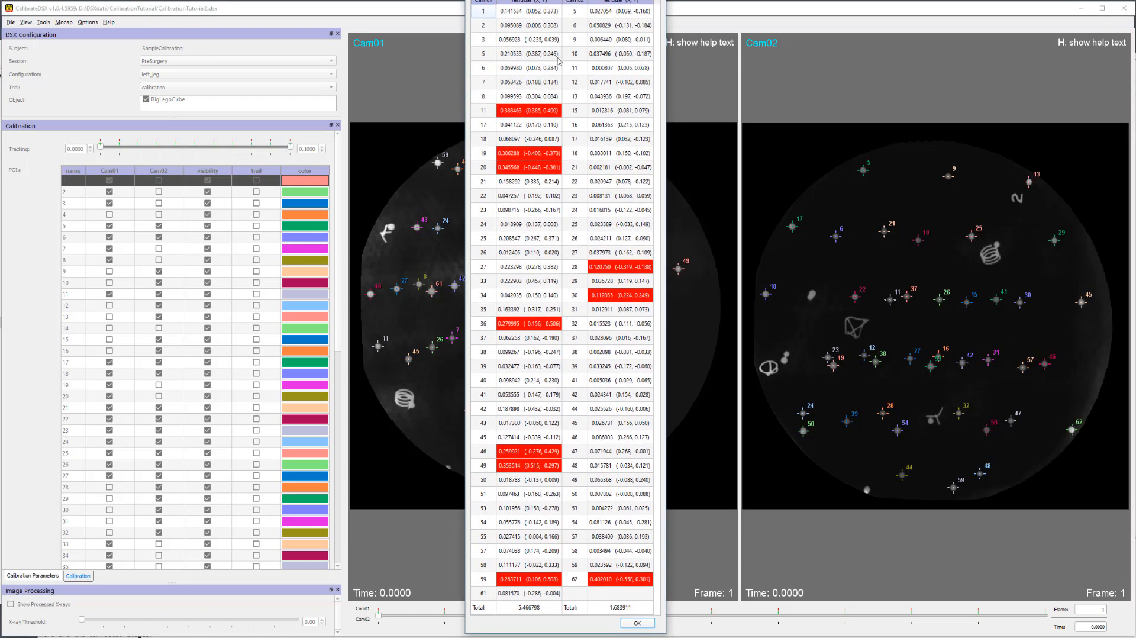
pyautogui.click(637, 625)
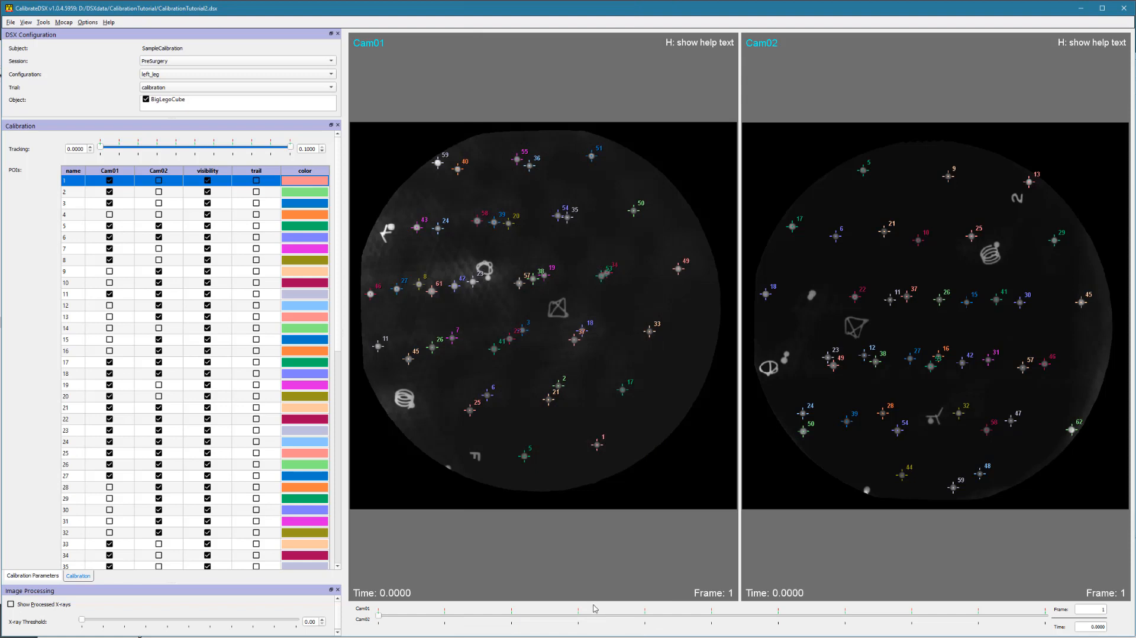
# Step: Save the 2D POI locations of Cam01 and Cam02 under their suggested file names in the Calibration folder, and save the subject
pyautogui.click(8, 24)
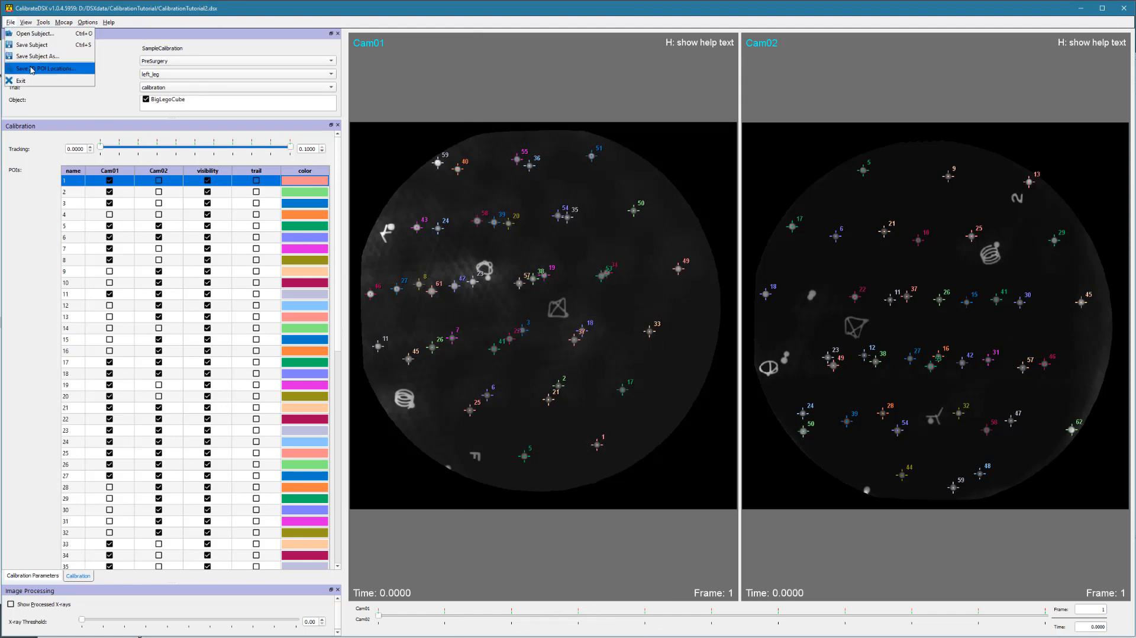
pyautogui.click(32, 70)
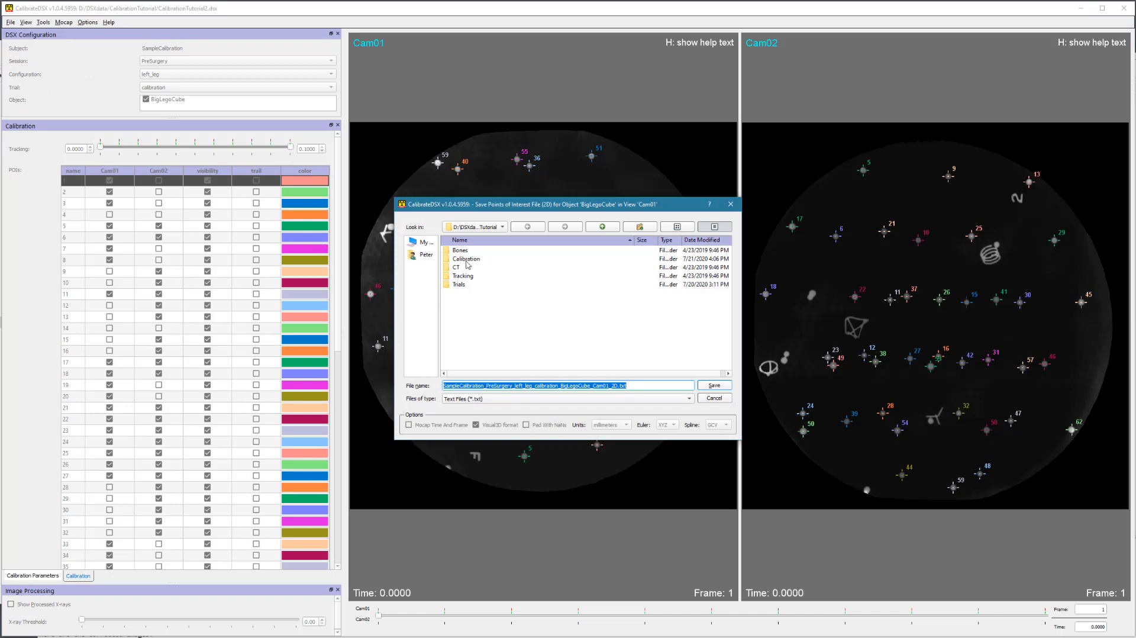
pyautogui.doubleClick(467, 261)
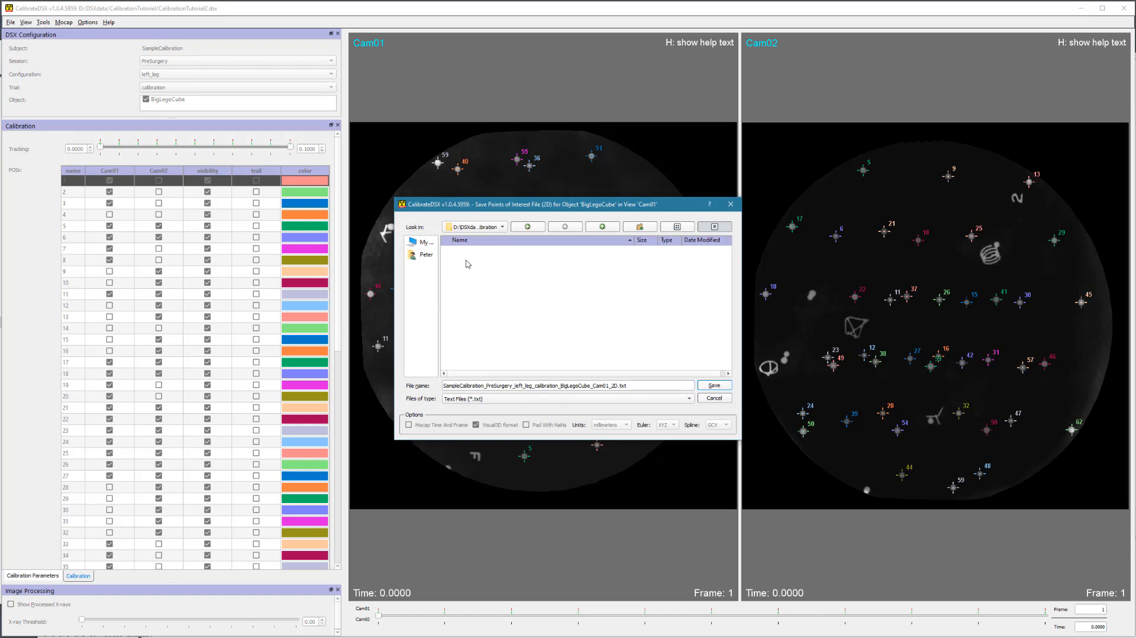
pyautogui.click(707, 388)
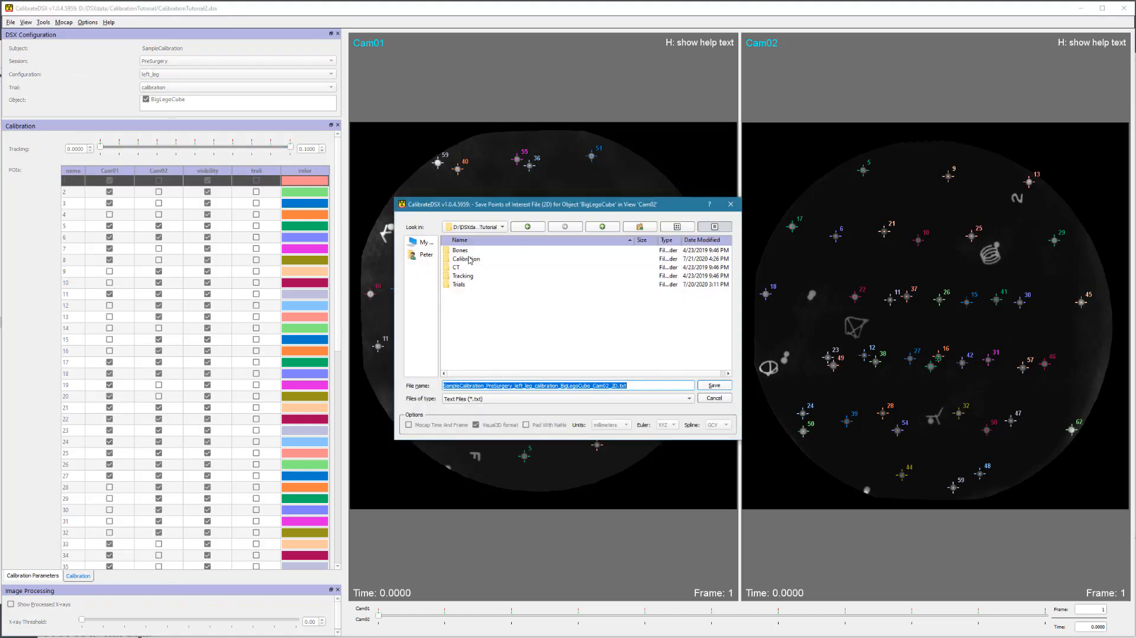
pyautogui.doubleClick(467, 259)
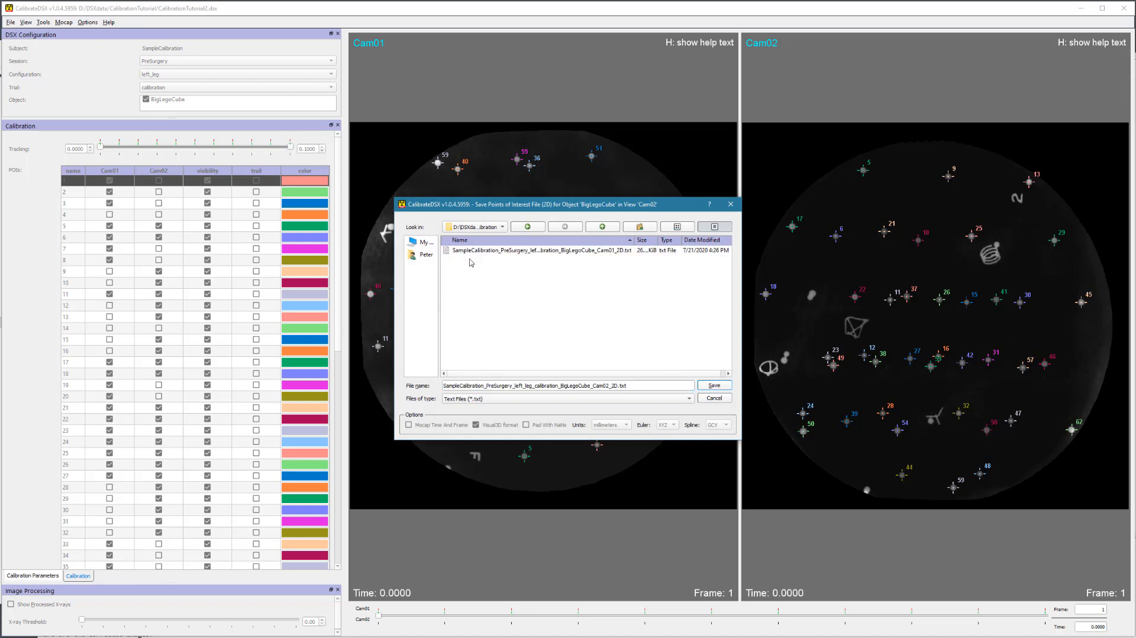
pyautogui.click(710, 386)
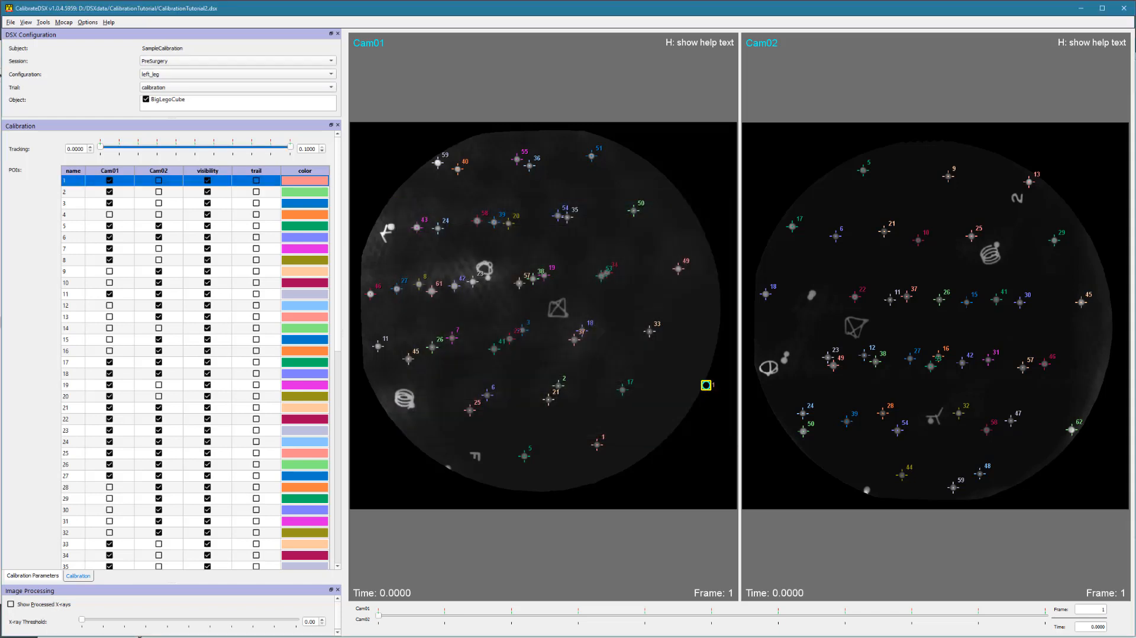
pyautogui.click(11, 24)
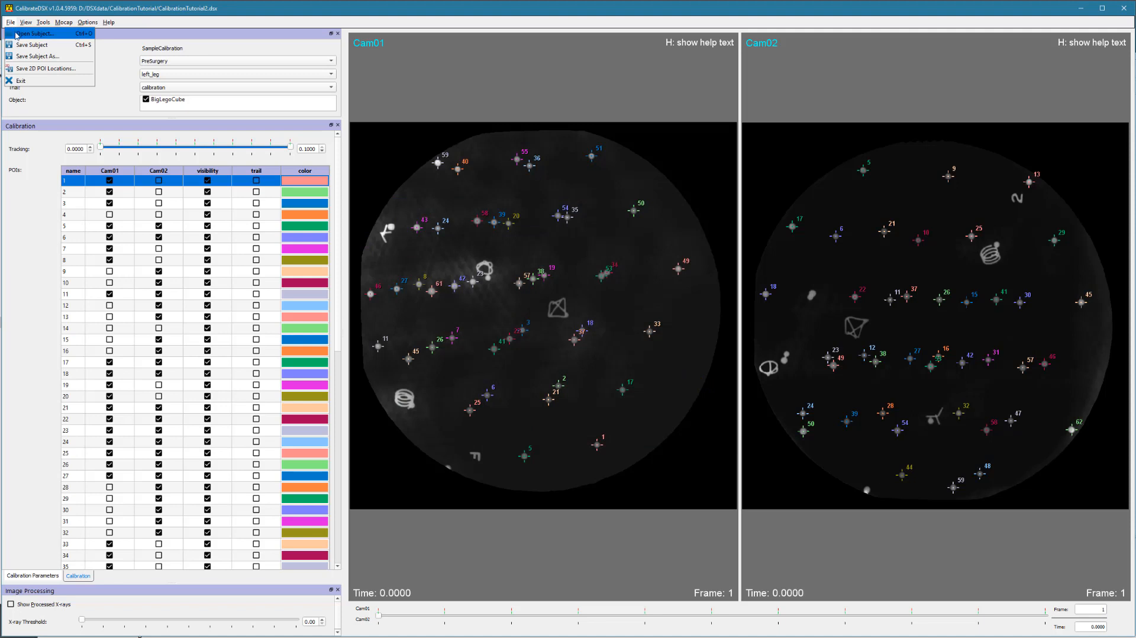
pyautogui.click(22, 48)
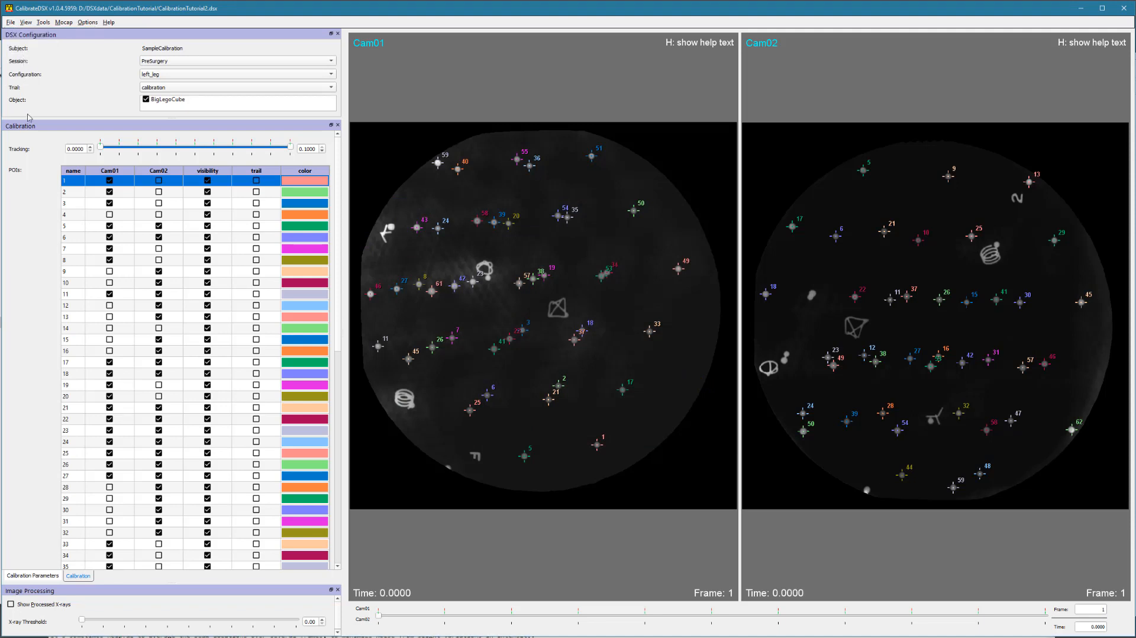
# Step: Show the X-ray image correction parameters and correct all trials in the left_leg configuration
pyautogui.click(51, 575)
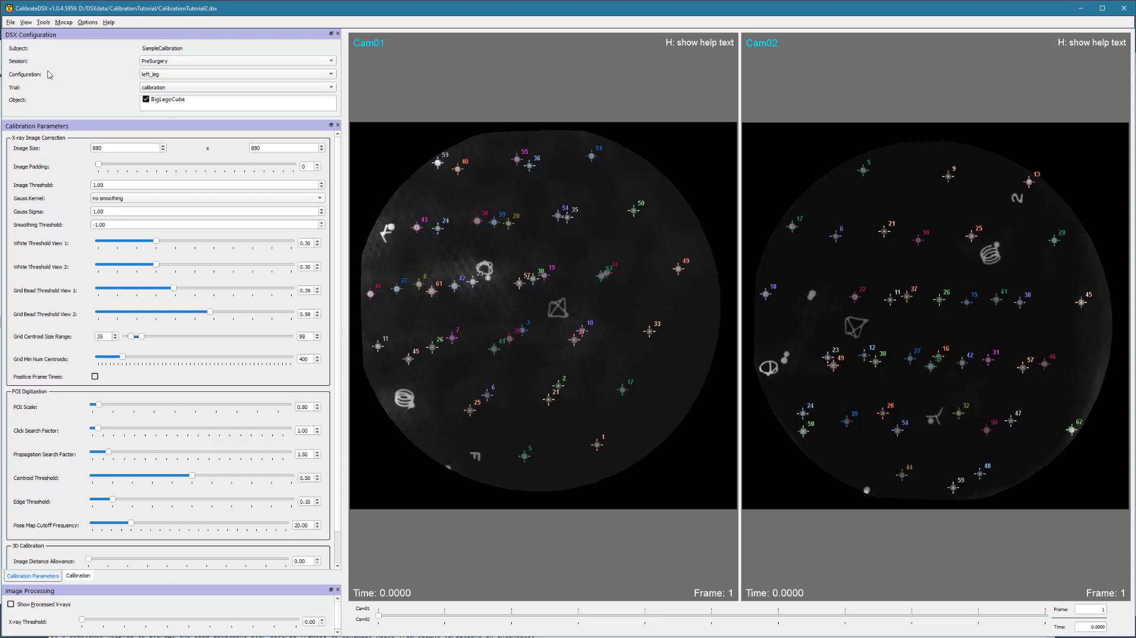
pyautogui.click(44, 23)
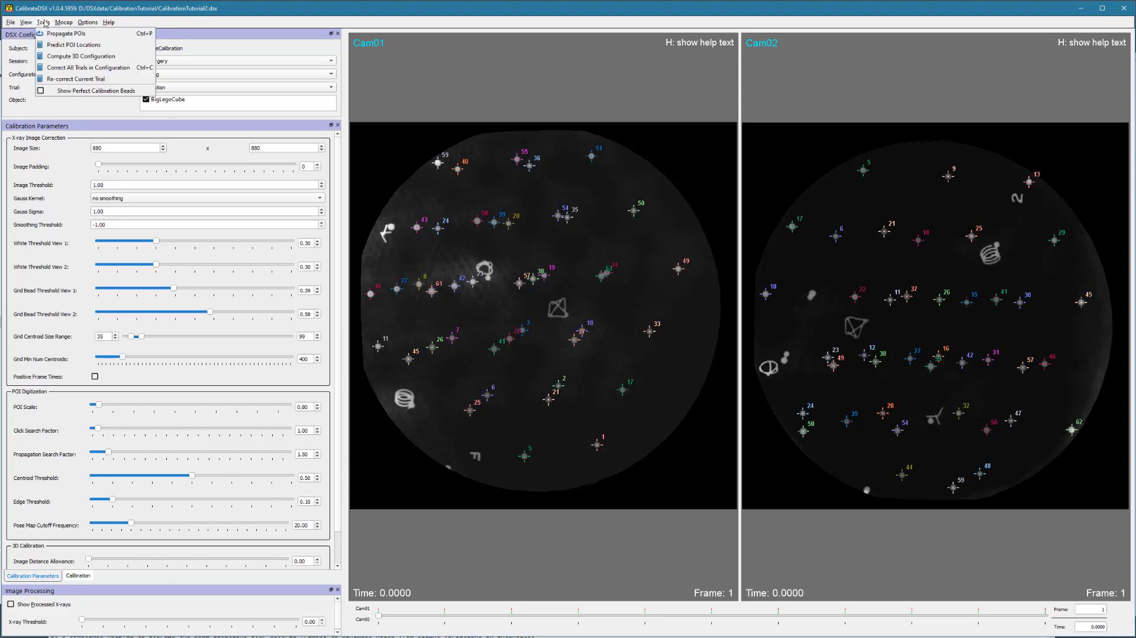
pyautogui.click(50, 68)
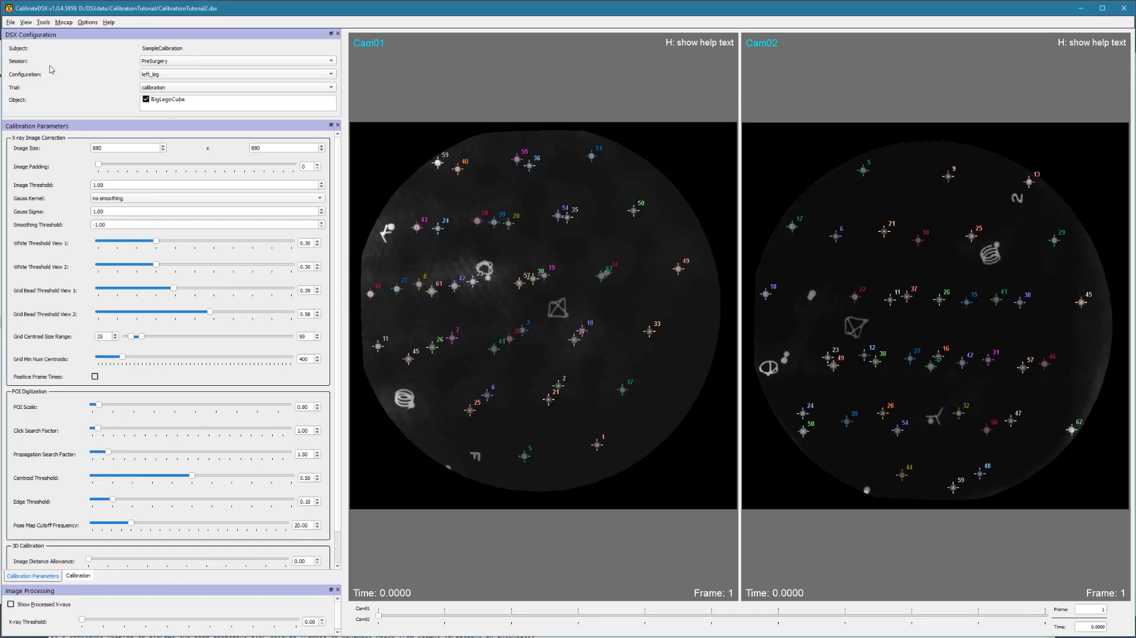
# Step: Load the stand reference trial and examine its corrected X-ray images up to frame 3
pyautogui.click(172, 89)
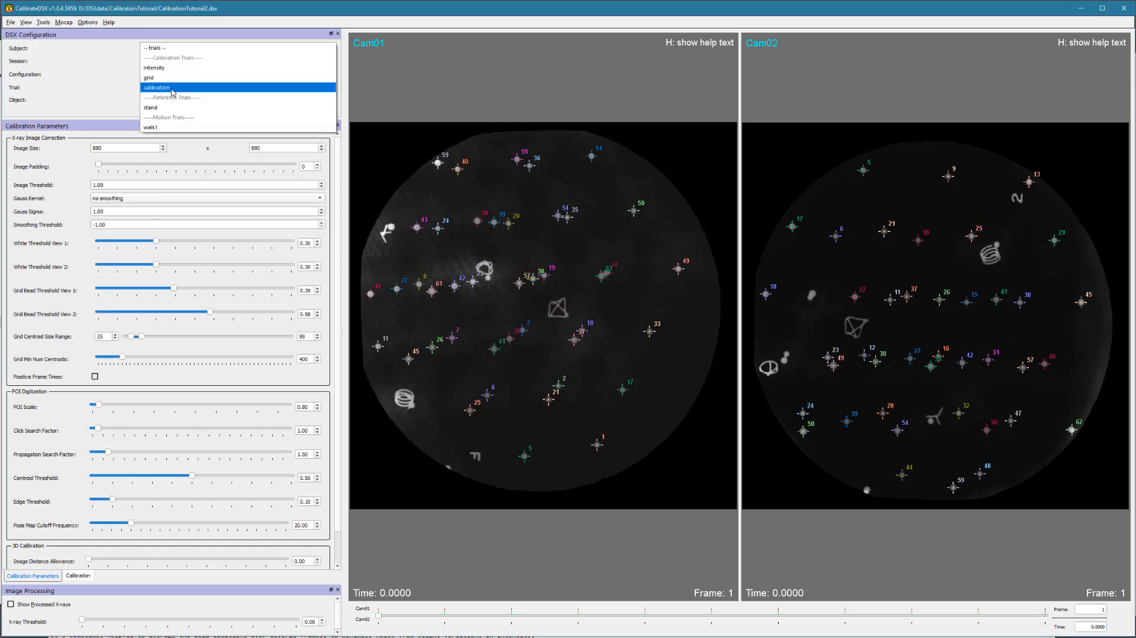
pyautogui.click(168, 108)
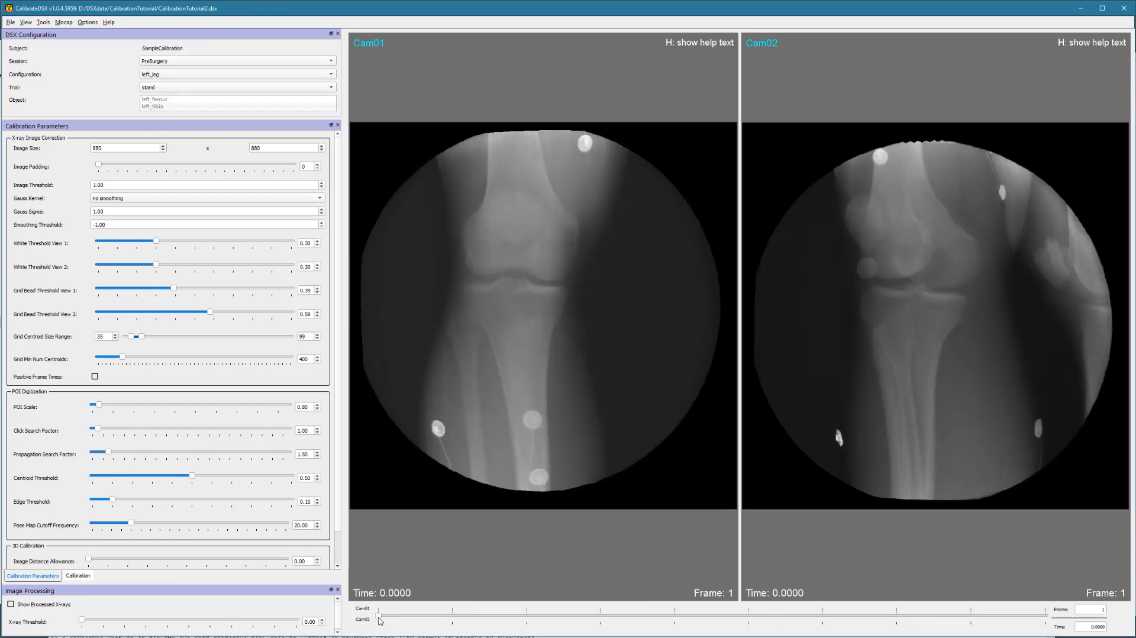
pyautogui.moveTo(380, 620); pyautogui.dragTo(544, 629)
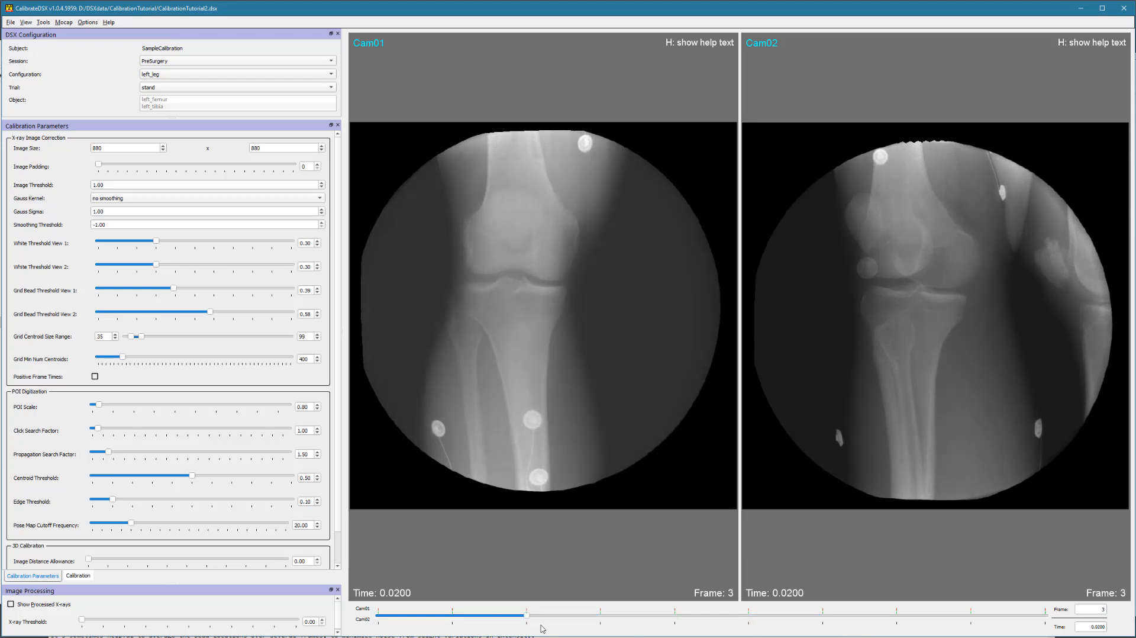
# Step: Load the walk1 motion trial, examine its corrected images up to frame 10, and save the subject
pyautogui.click(180, 88)
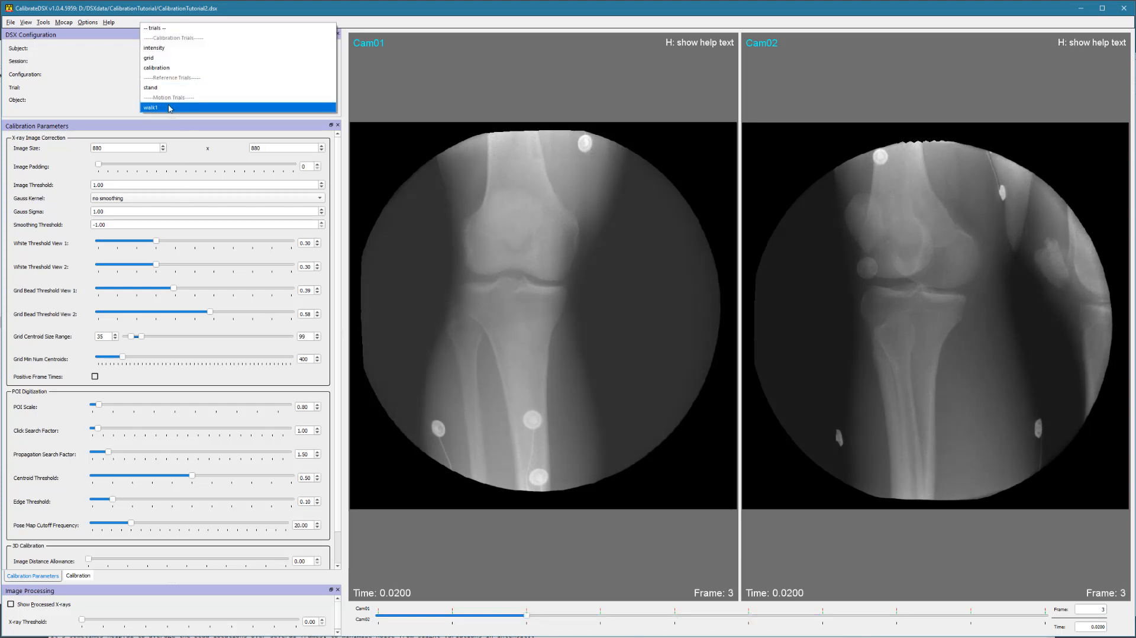
pyautogui.click(170, 107)
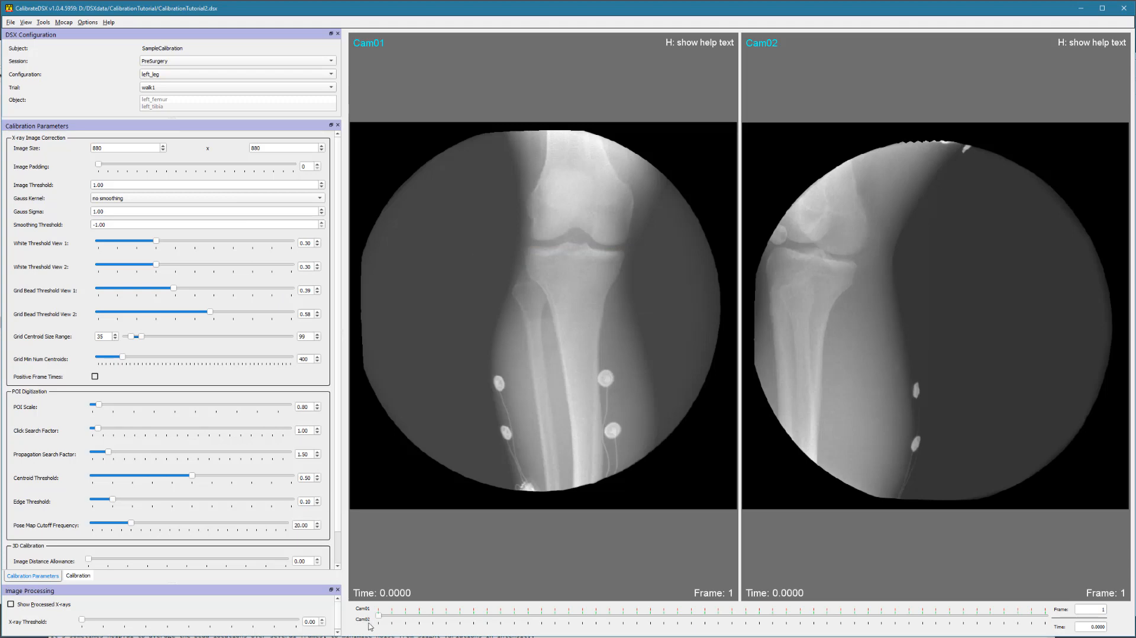
pyautogui.moveTo(379, 616); pyautogui.dragTo(501, 634)
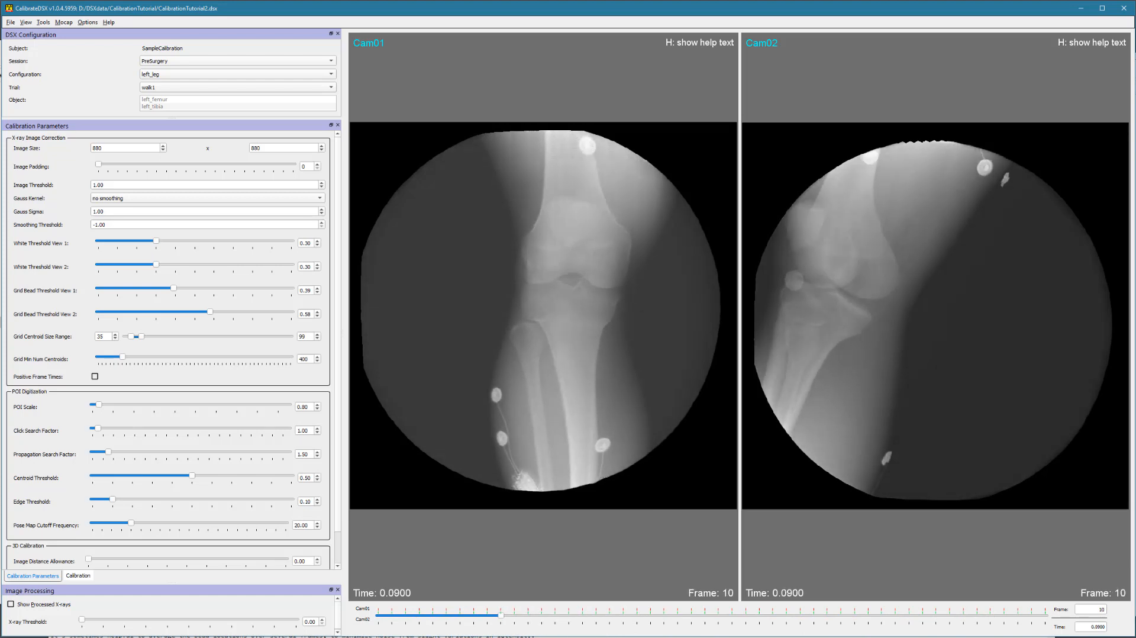
pyautogui.click(10, 23)
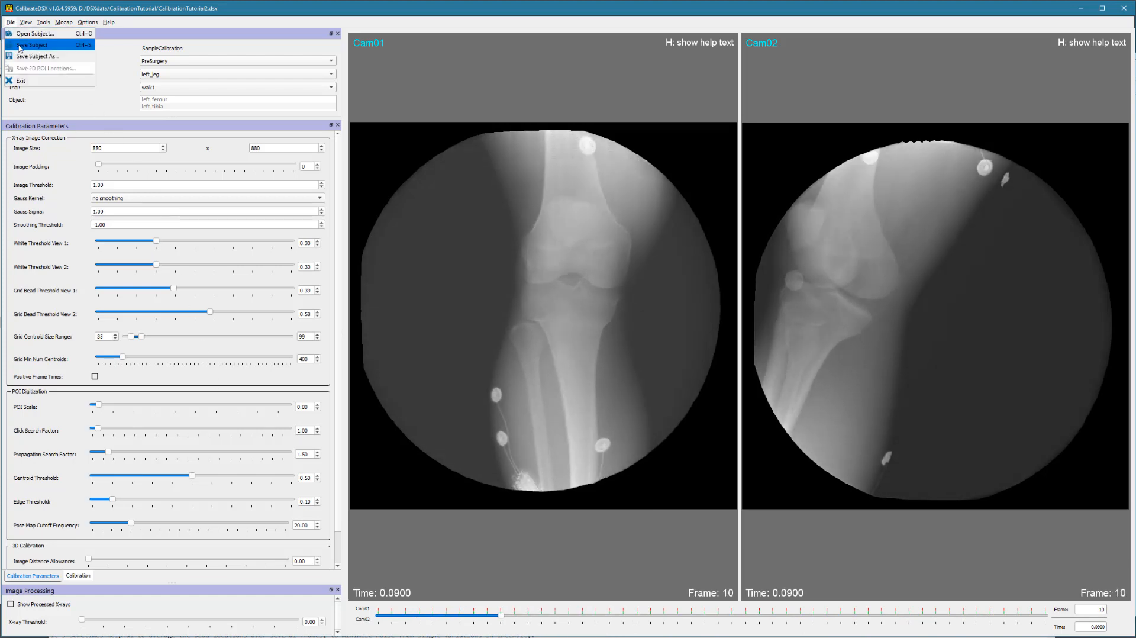
pyautogui.click(20, 47)
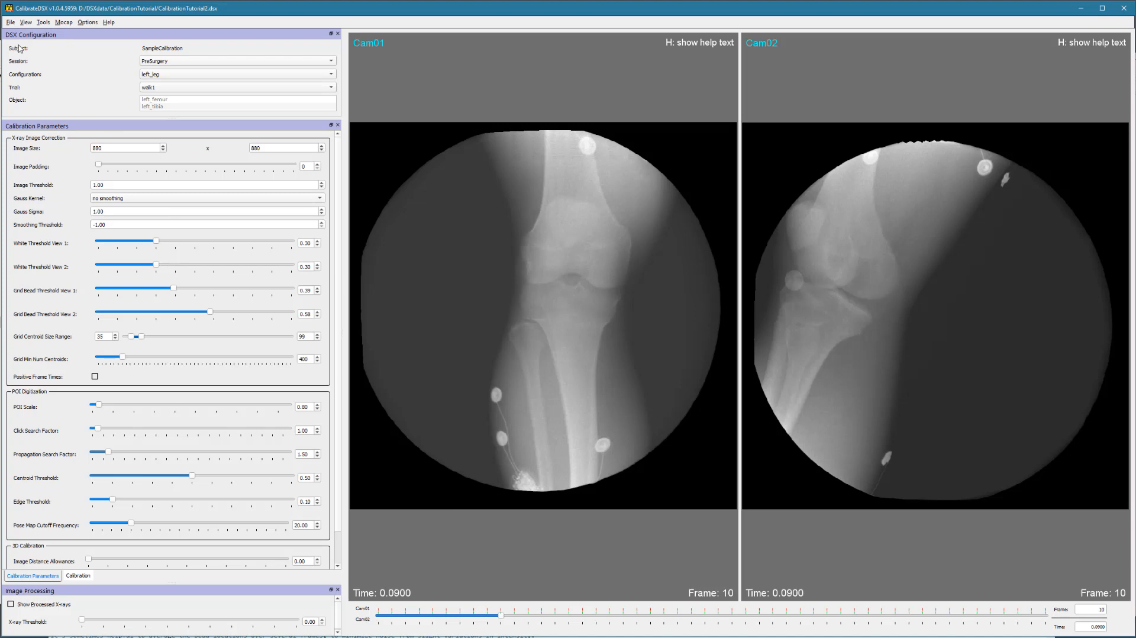